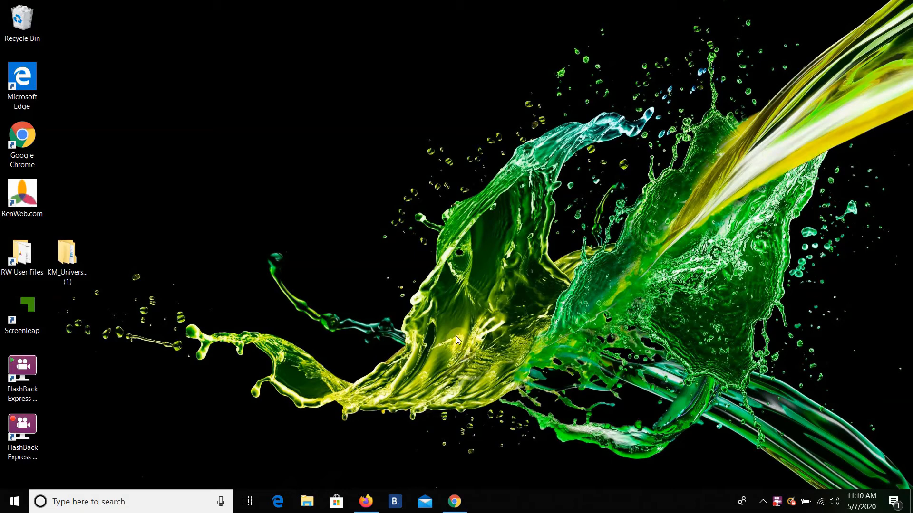
Switch to Chrome and open the Google Classroom overview of all classes.
left_click(458, 411)
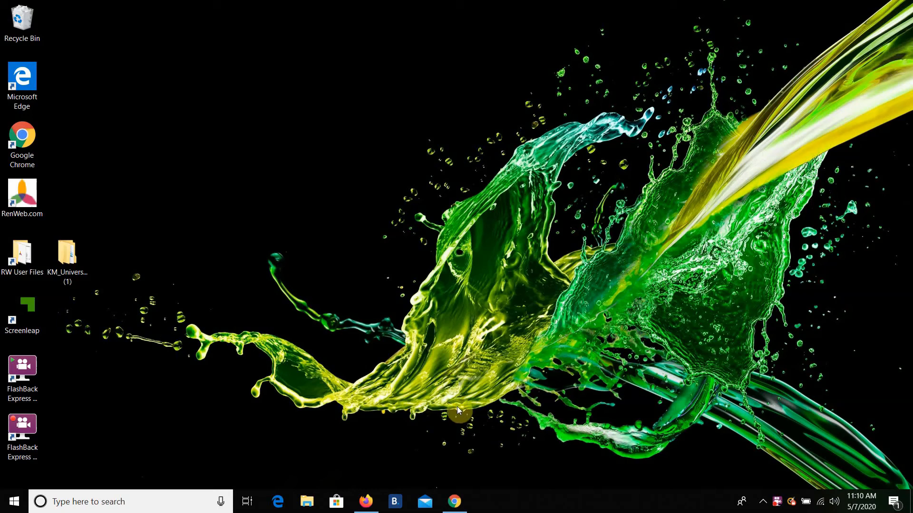
left_click(454, 503)
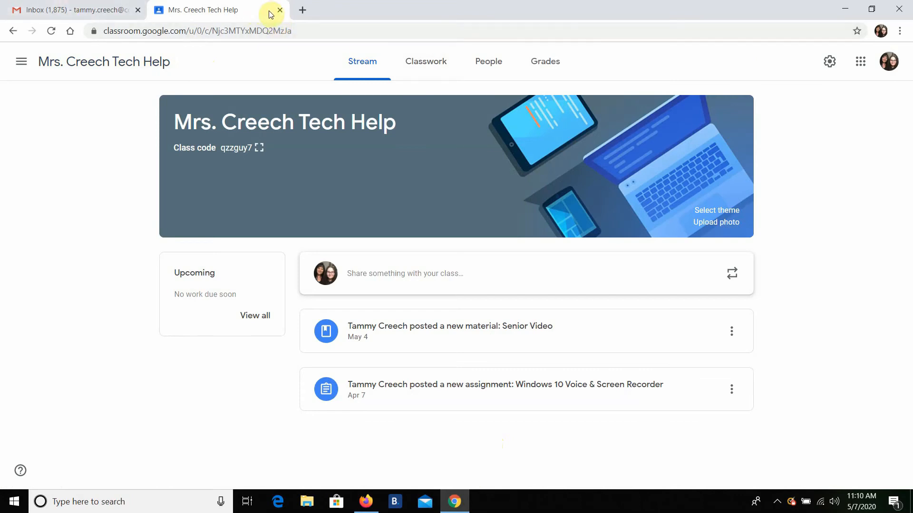
left_click(845, 8)
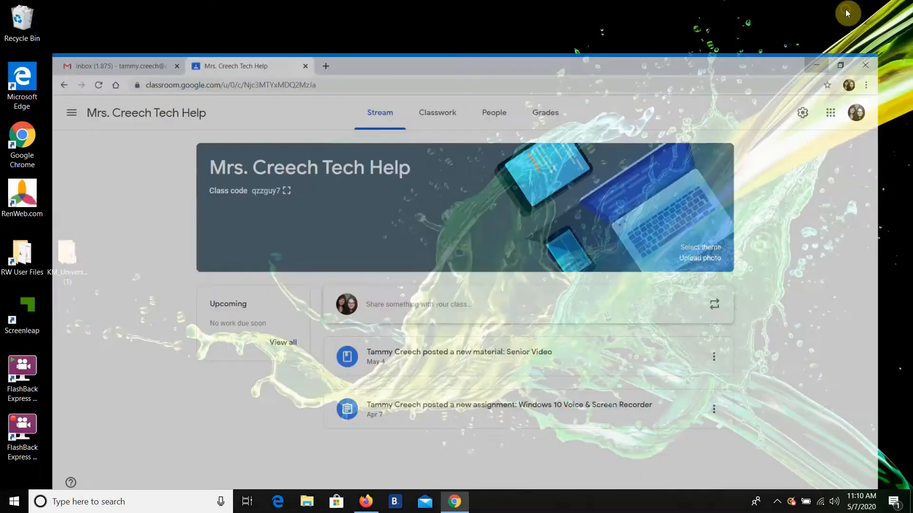
left_click(455, 501)
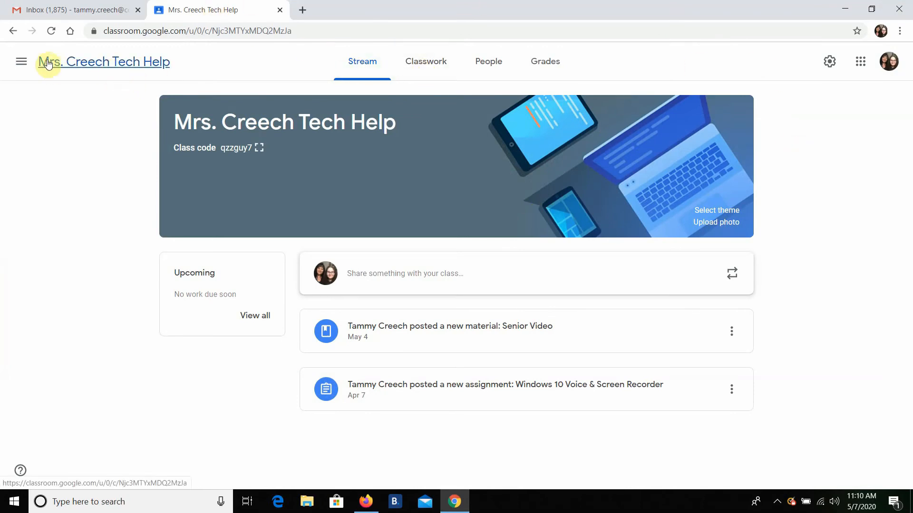
left_click(19, 62)
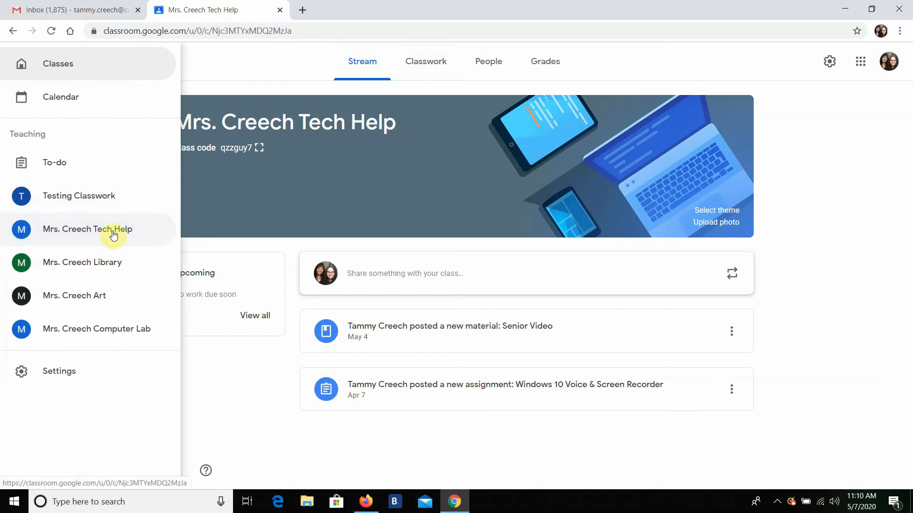
left_click(47, 62)
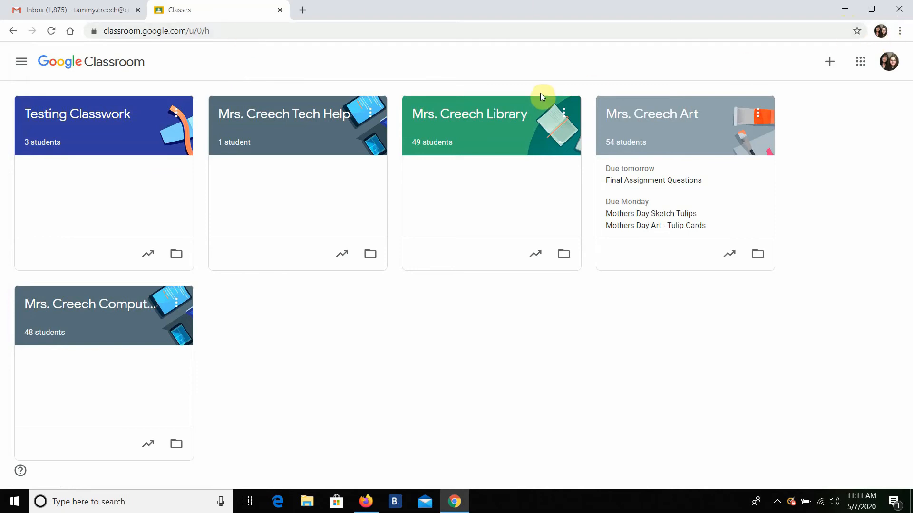
Open Google Sheets from the Google apps and create a blank spreadsheet.
left_click(861, 67)
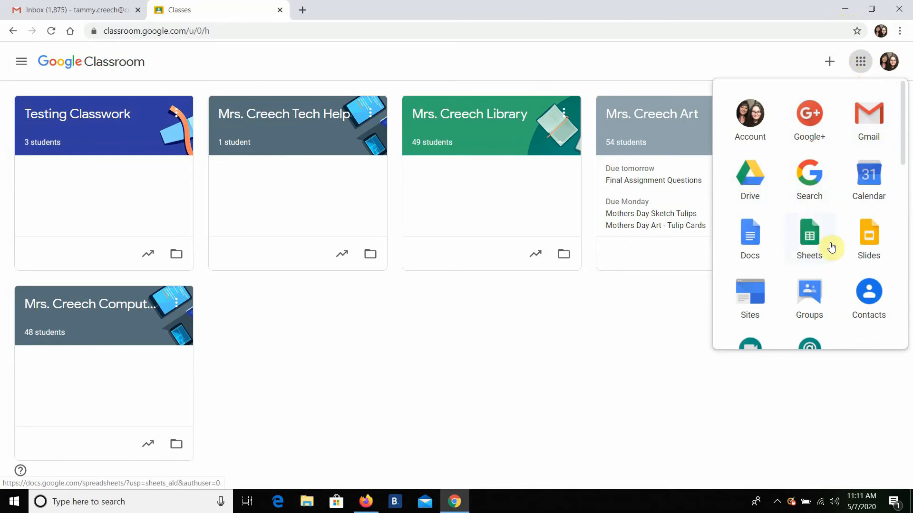
left_click(813, 246)
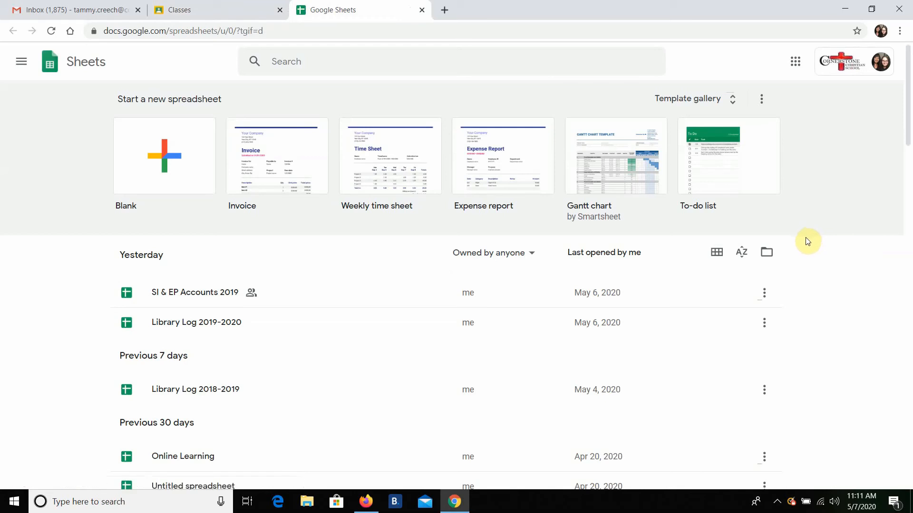
left_click(165, 160)
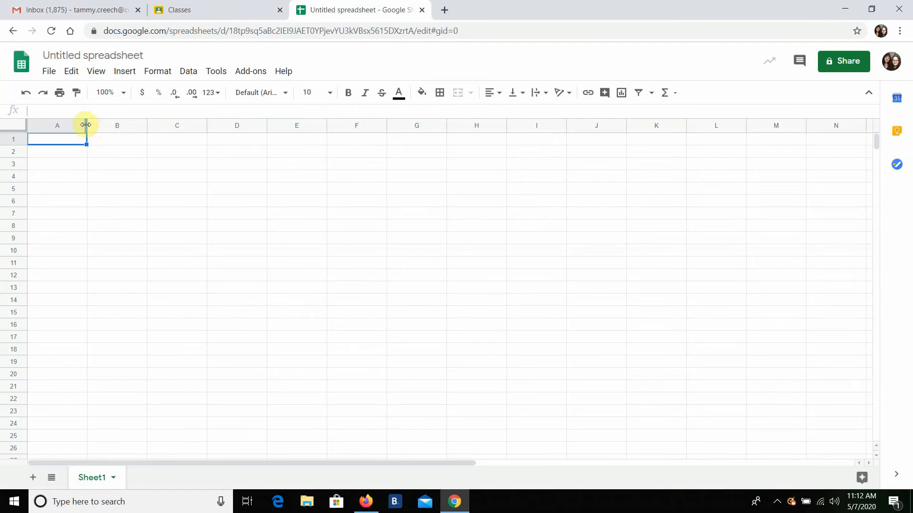
left_click(9, 139)
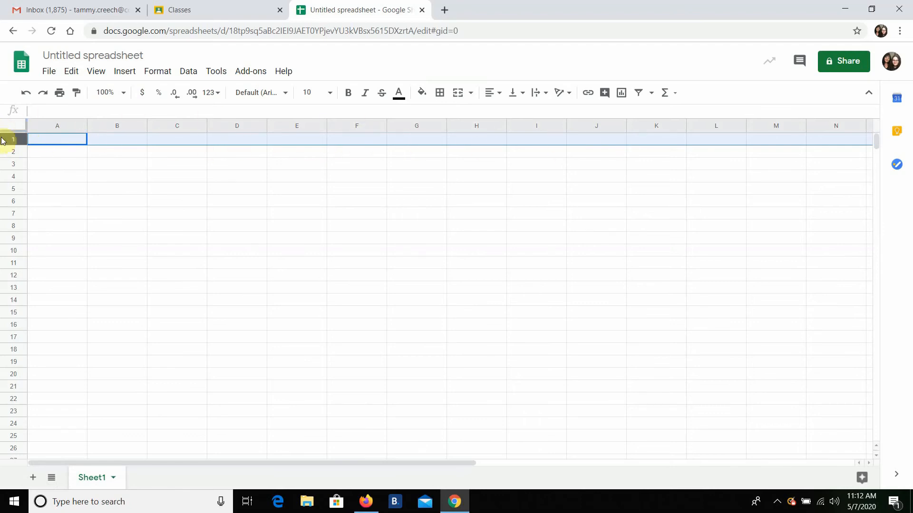
left_click(122, 155)
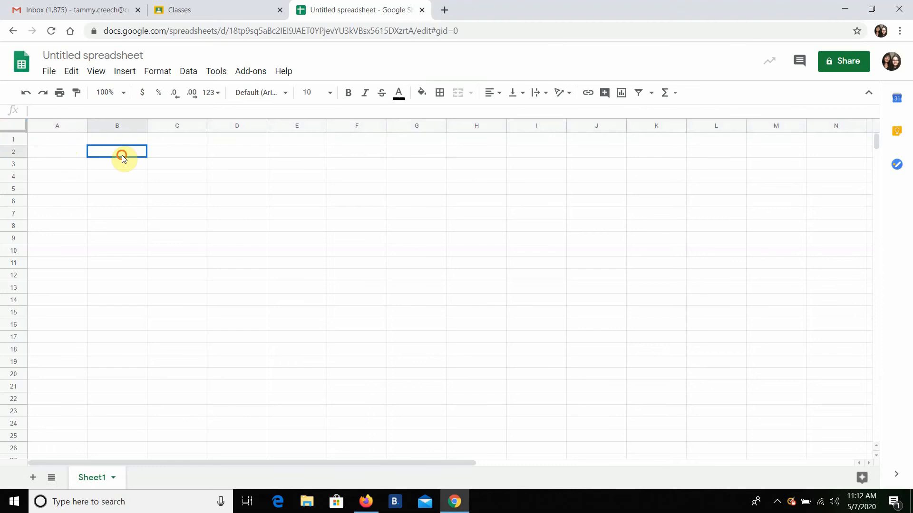
left_click(132, 167)
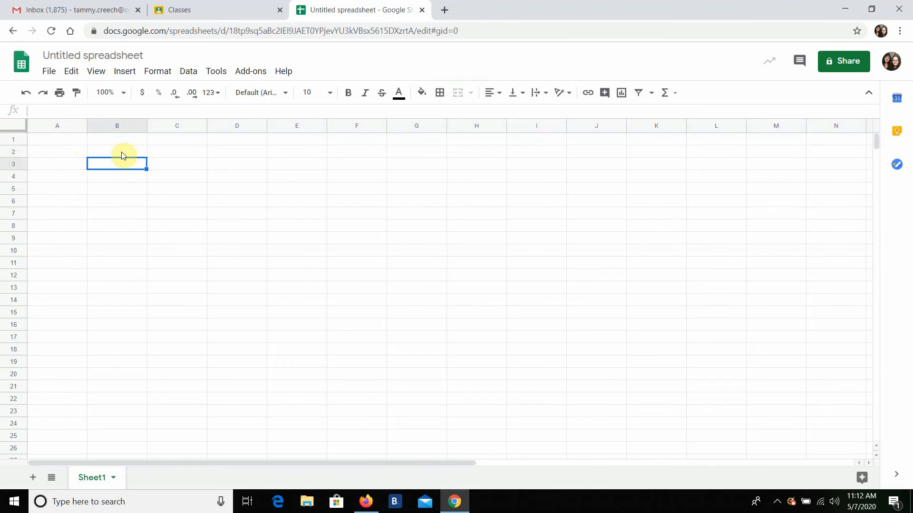
left_click(59, 139)
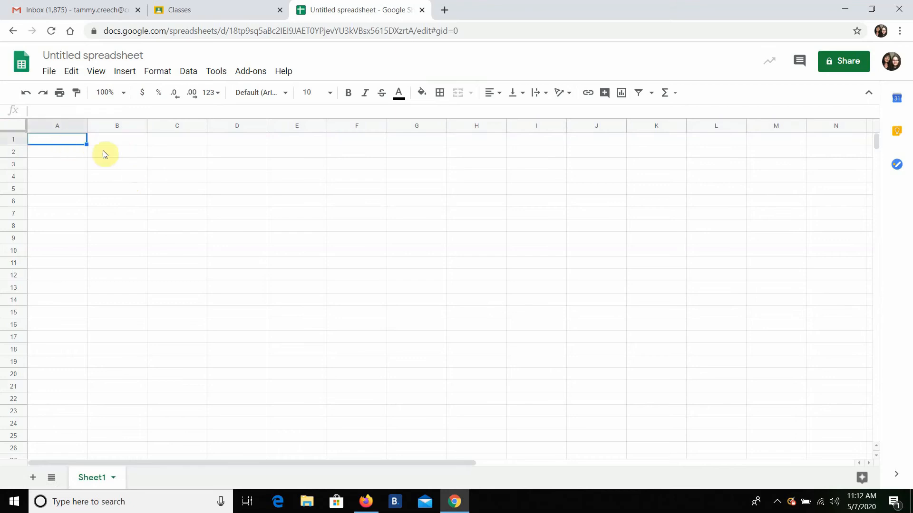
left_click(119, 139)
left_click(163, 139)
left_click(228, 139)
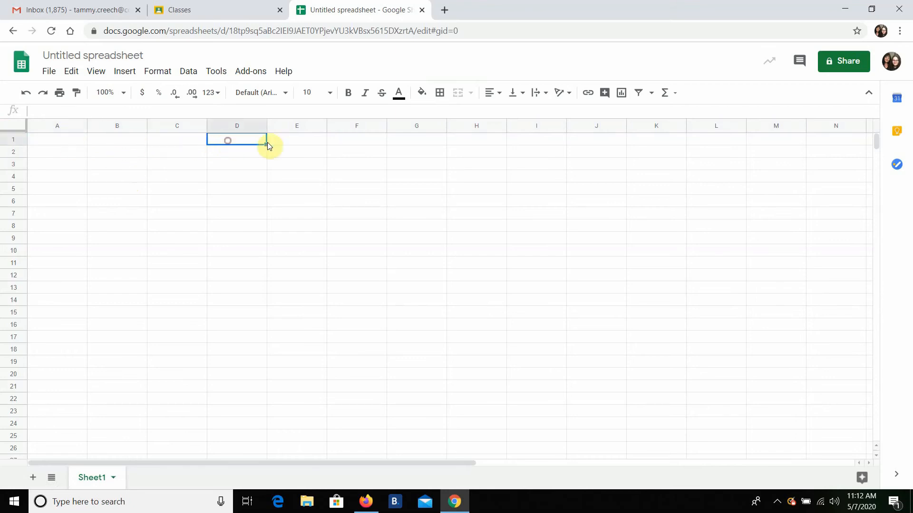
left_click(287, 142)
left_click(349, 153)
left_click(356, 175)
left_click(310, 186)
left_click(213, 188)
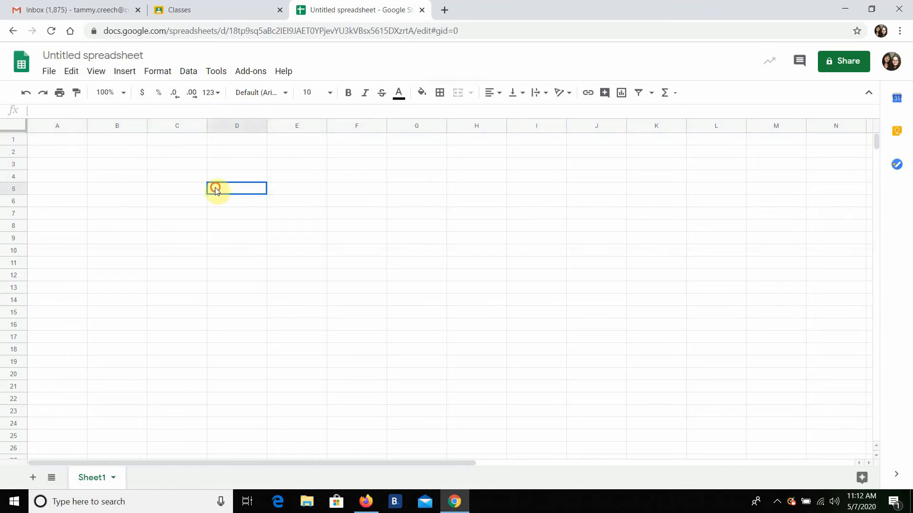
left_click(136, 184)
left_click(63, 189)
left_click(63, 163)
left_click(104, 161)
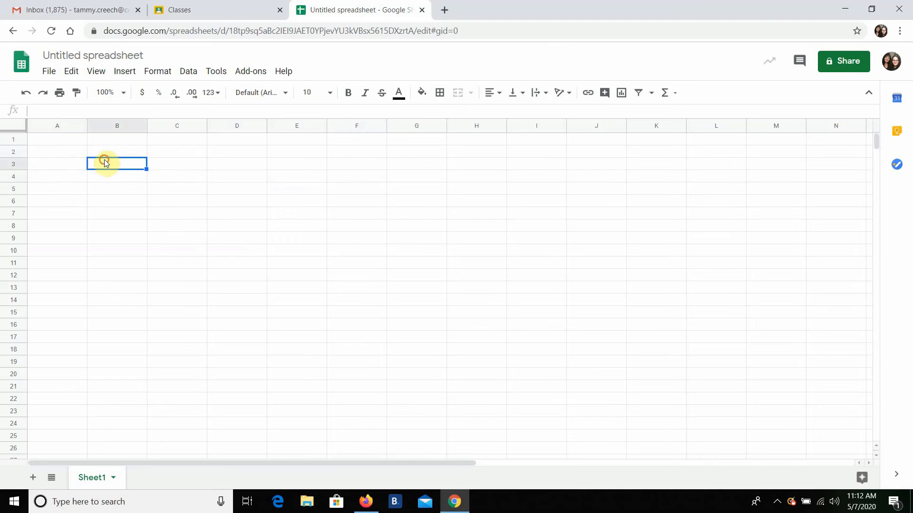
left_click(107, 151)
left_click(66, 150)
left_click(65, 140)
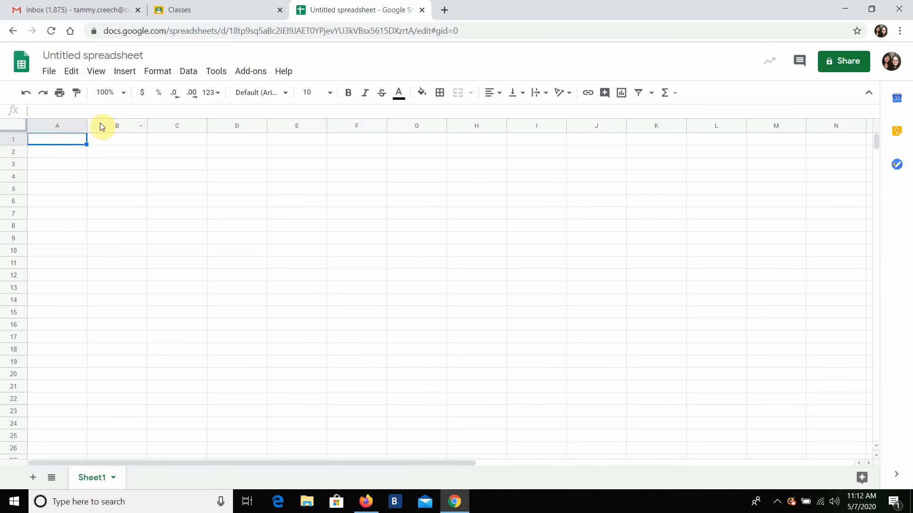
left_click(183, 126)
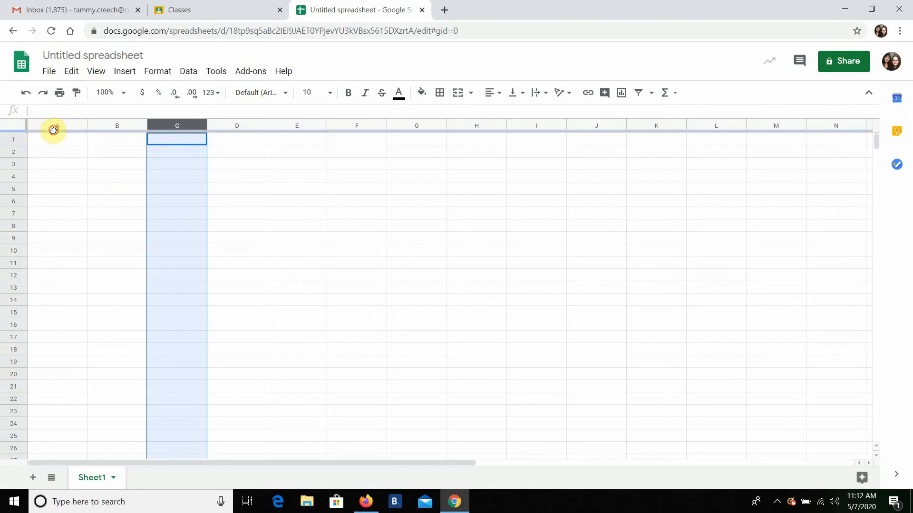
left_click_drag(15, 130, 10, 143)
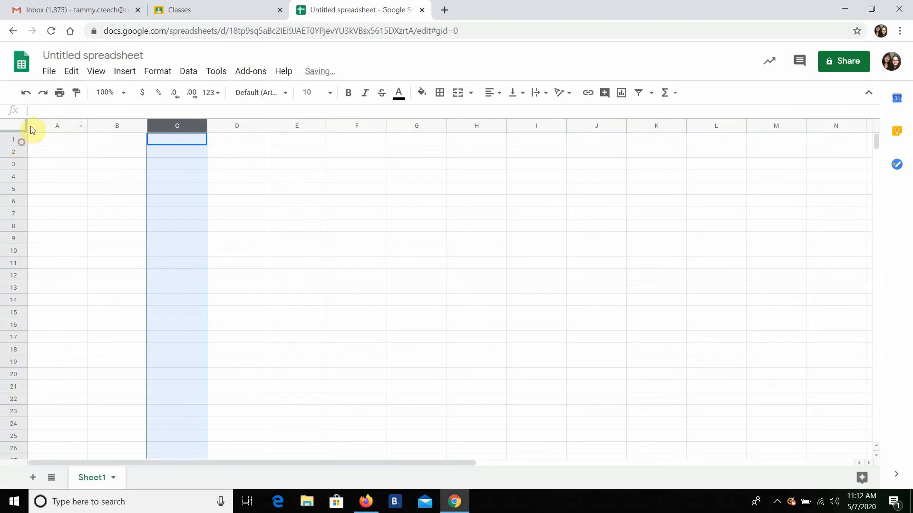
left_click(114, 174)
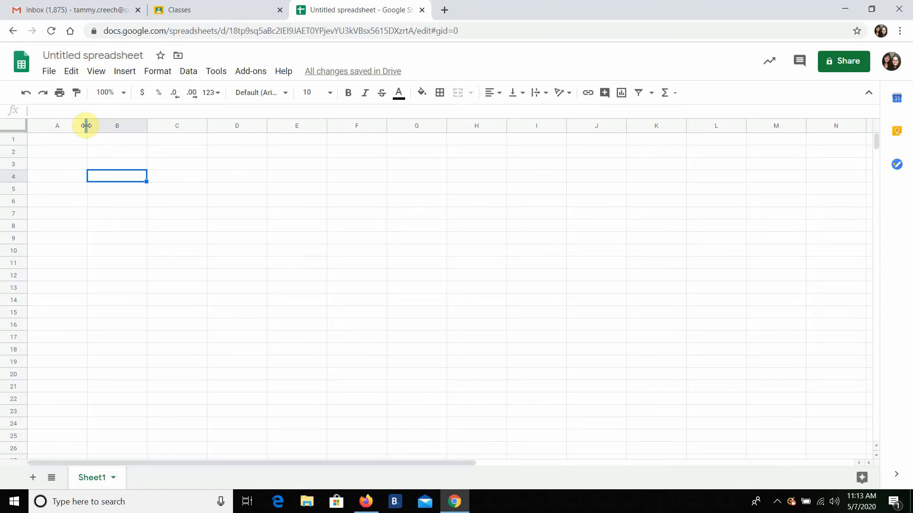
Narrow column A to about half its default width.
left_click_drag(86, 125, 86, 125)
left_click_drag(116, 126, 58, 121)
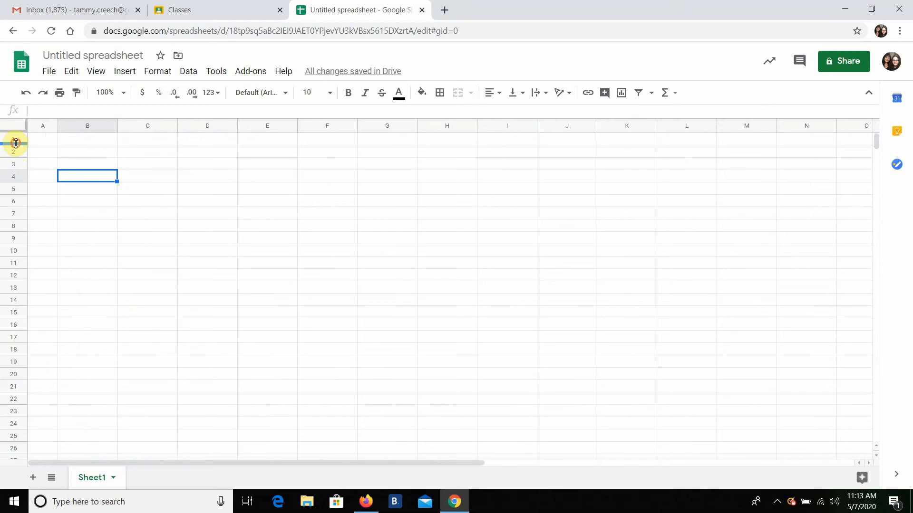
Enlarge row 1 to several times its height and shrink it back to about the height of the other rows.
left_click_drag(15, 143, 16, 143)
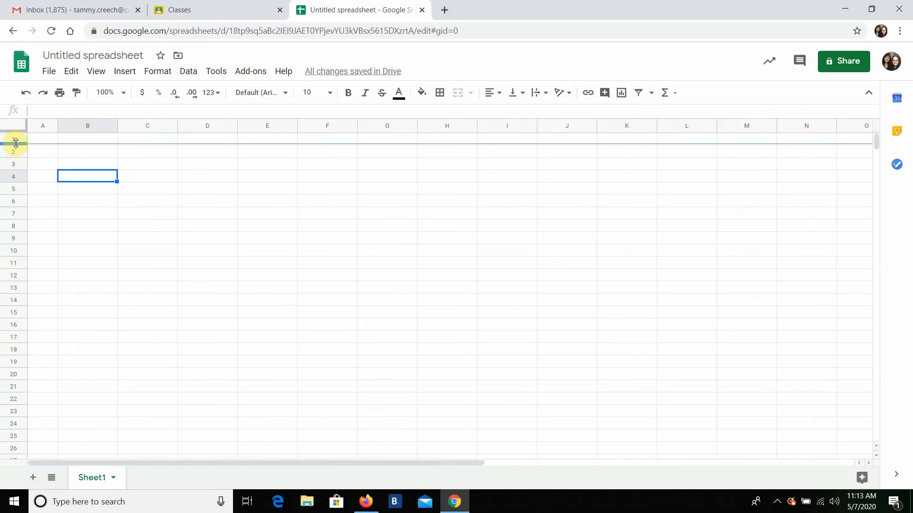
left_click_drag(16, 143, 5, 185)
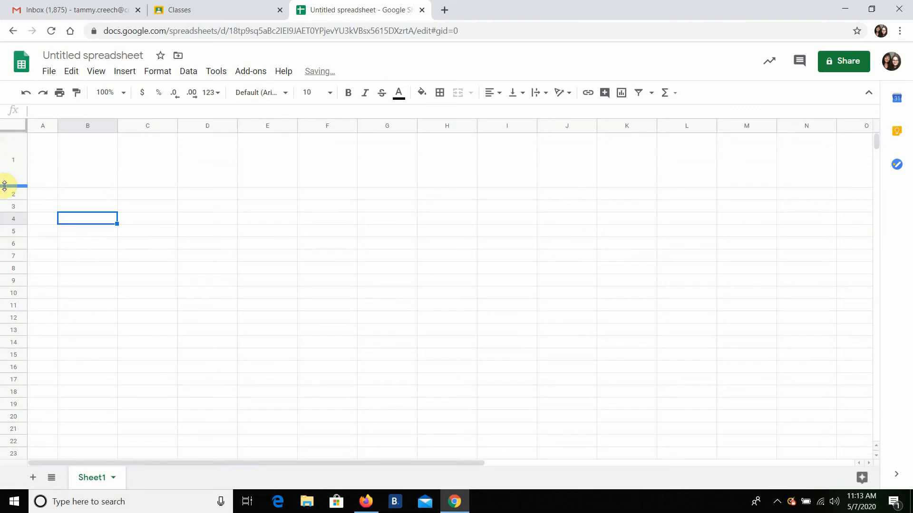
left_click_drag(16, 186, 18, 149)
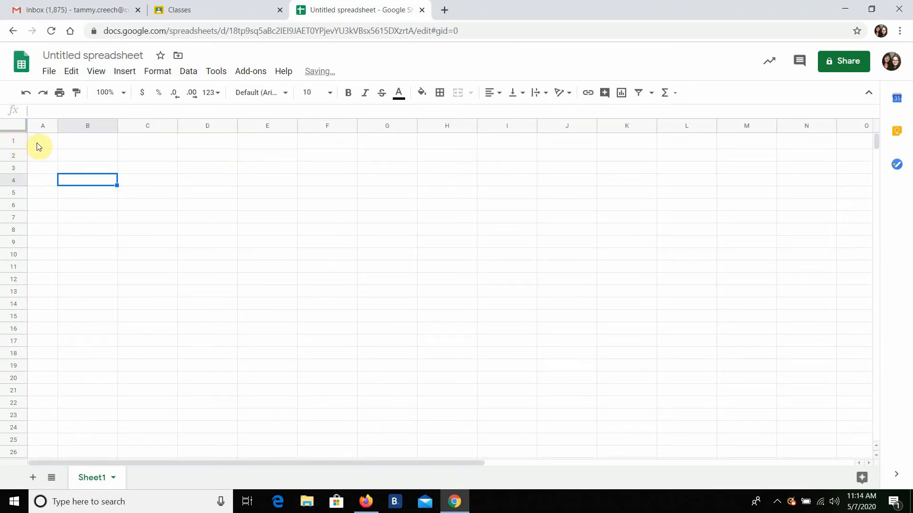
left_click_drag(11, 148, 12, 146)
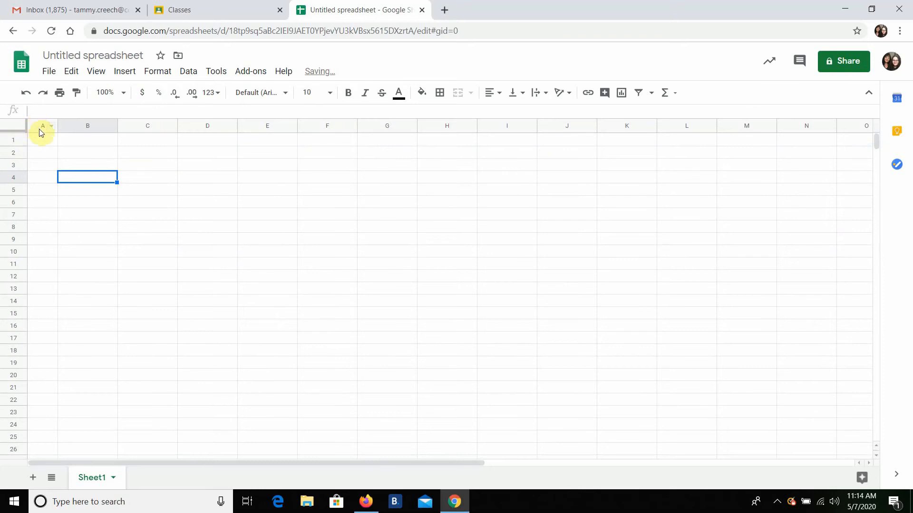
Enter the day headings Sunday, Monday and Tuesday in cells B2 through D2.
left_click(87, 154)
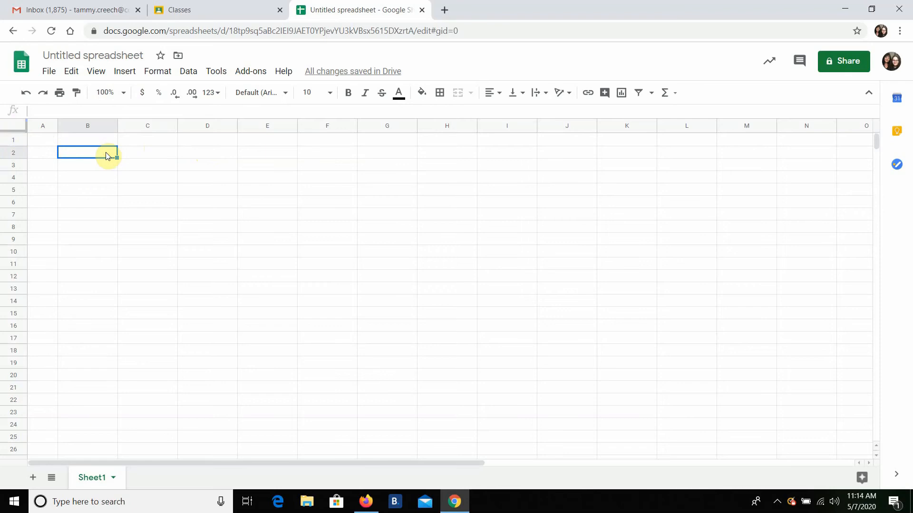
type("Sunday")
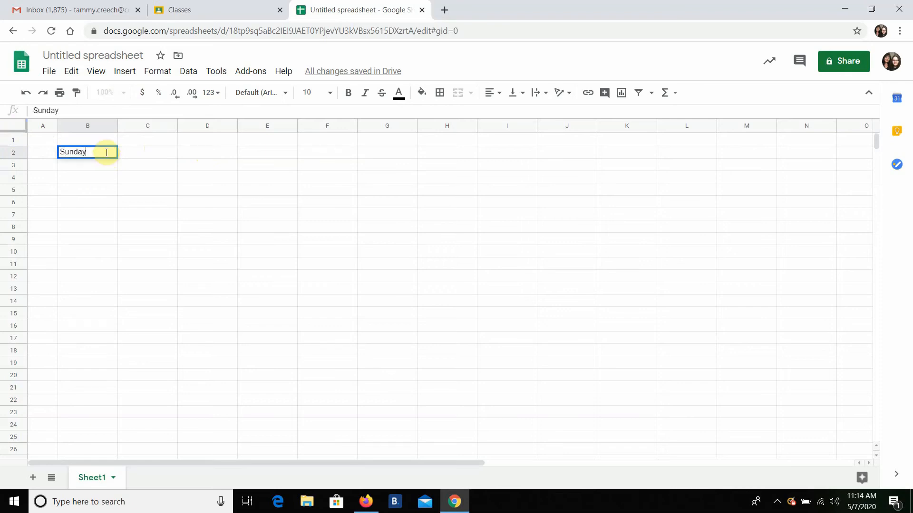
key("Tab")
type("M")
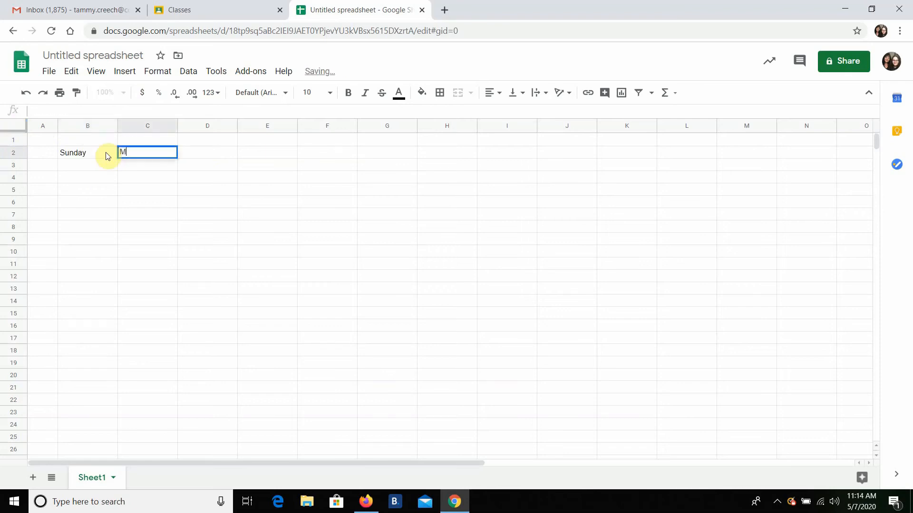
type("onday")
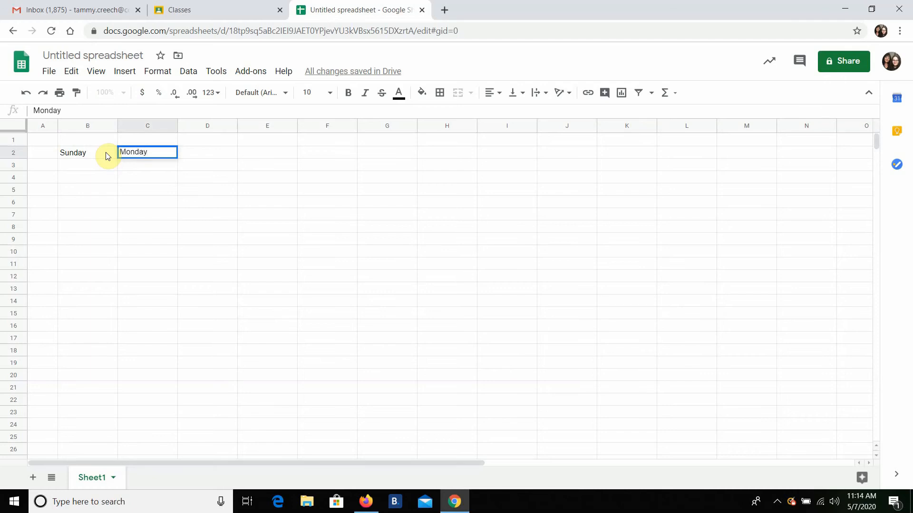
key("Tab")
type("Tuesday")
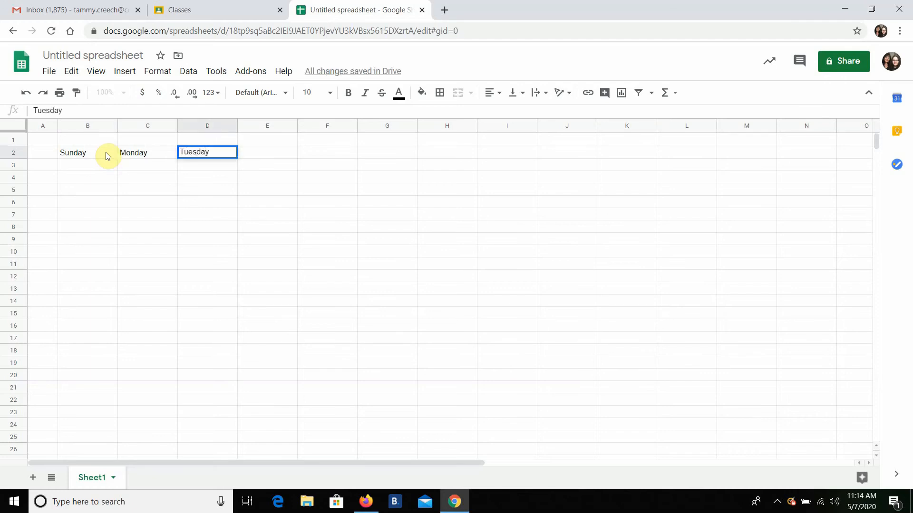
key("Tab")
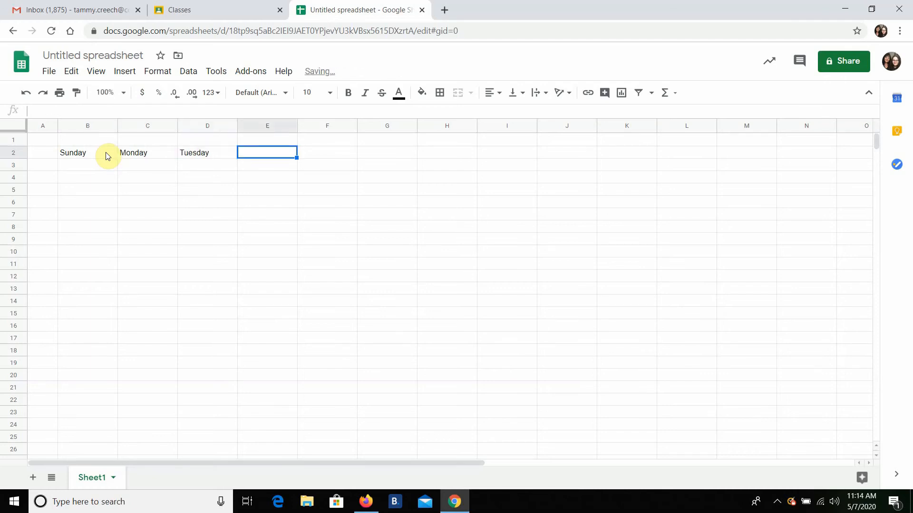
Enter the remaining day headings Wednesday, Thursday, Friday and Saturday in cells E2 through H2.
type("Wednesday")
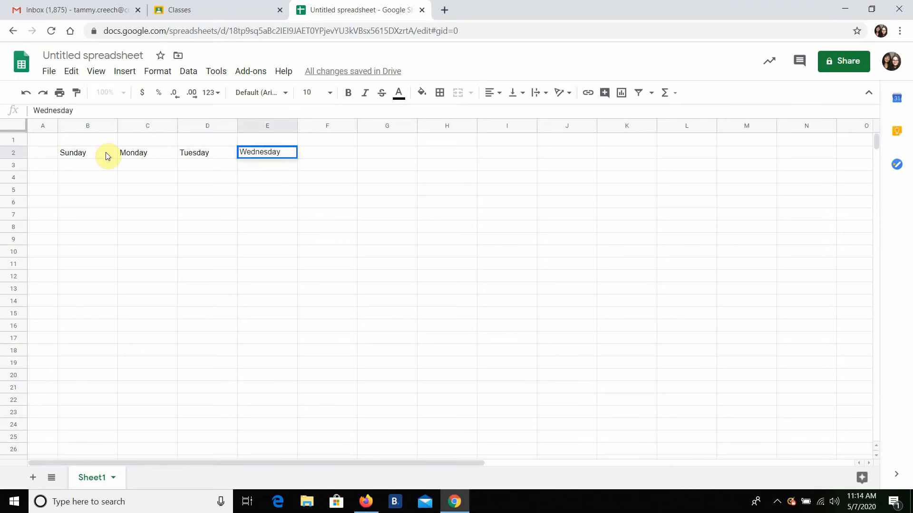
key("Tab")
type("Thursda")
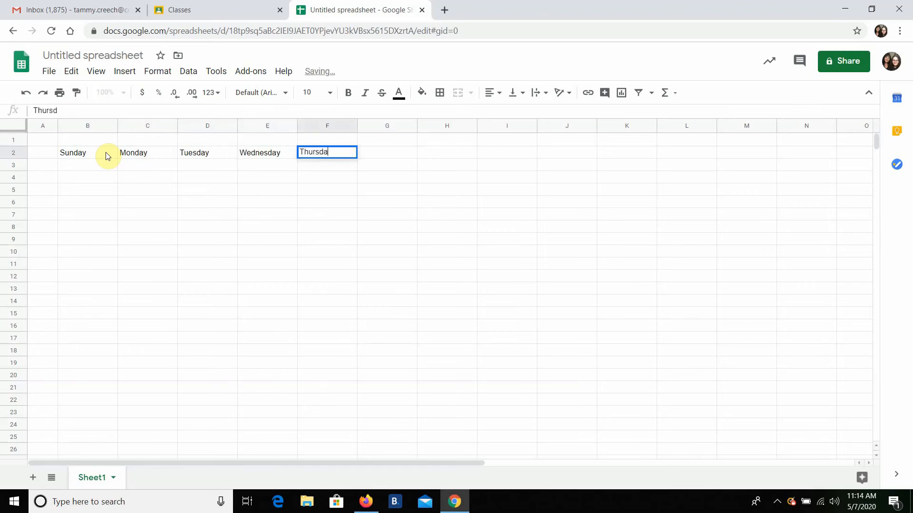
type("y")
key("Tab")
type("Frid")
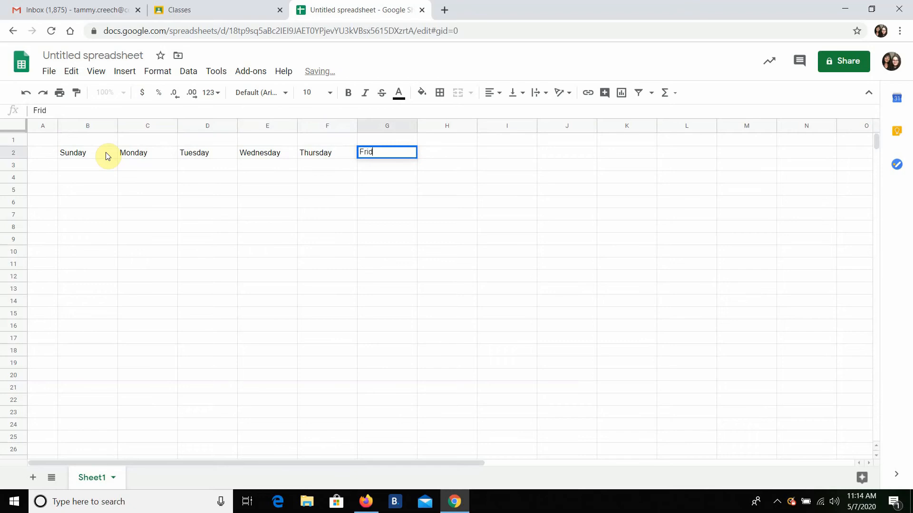
type("ay")
key("Tab")
type("Saatur")
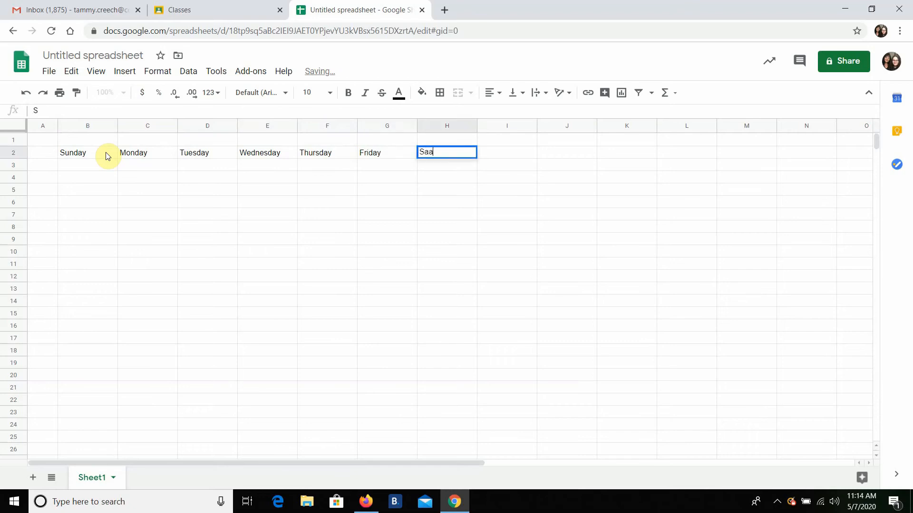
key("BackSpace")
key("BackSpace")
key("BackSpace")
key("BackSpace")
type("turday")
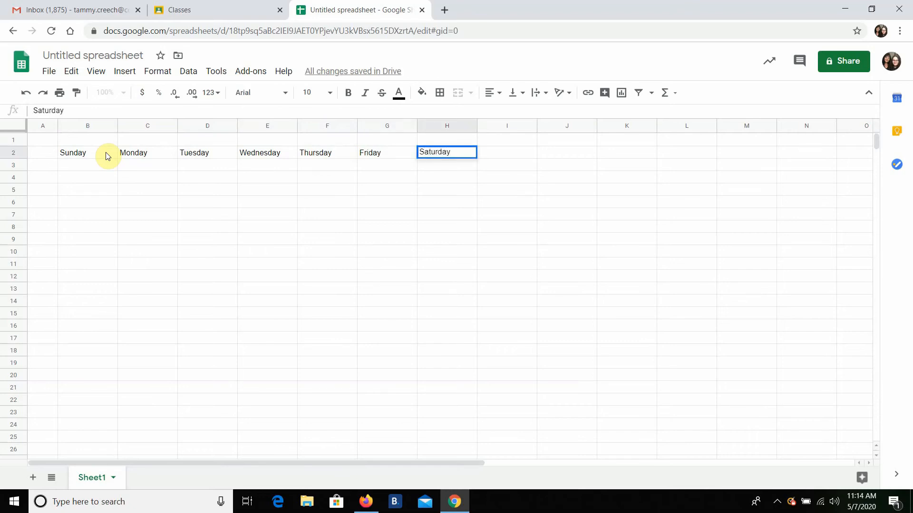
key("Return")
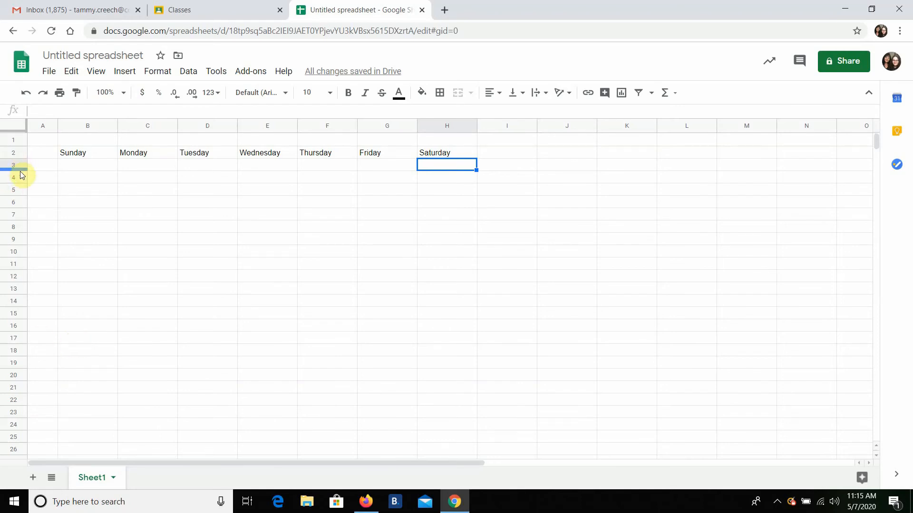
Increase row 2 to about one and a half times its default height and fine-tune the height of row 3.
mouse_move(16, 169)
left_mouse_down()
mouse_move(19, 158)
mouse_move(17, 165)
left_mouse_up()
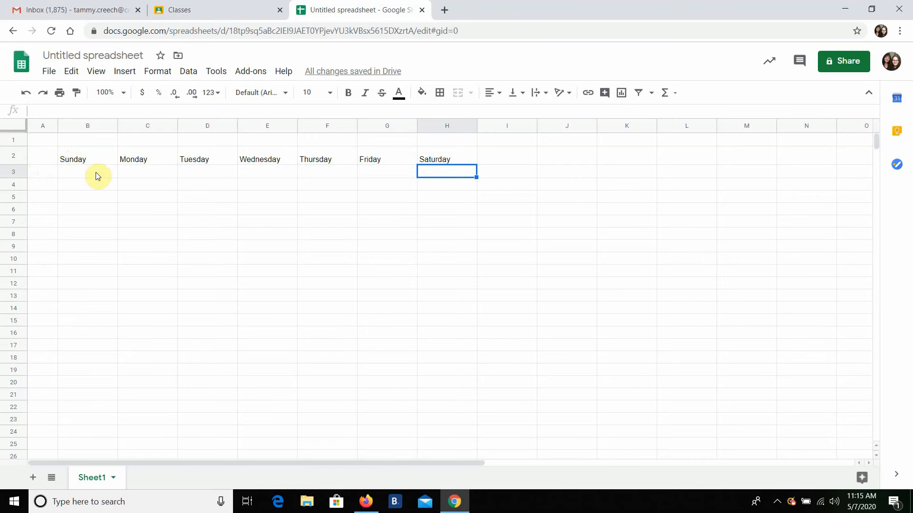
left_click_drag(21, 177, 21, 176)
left_click(88, 169)
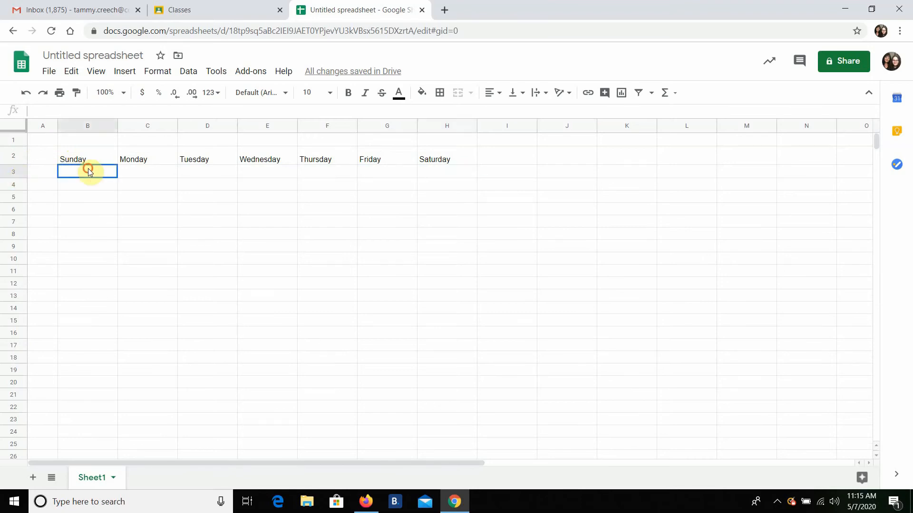
left_click(120, 178)
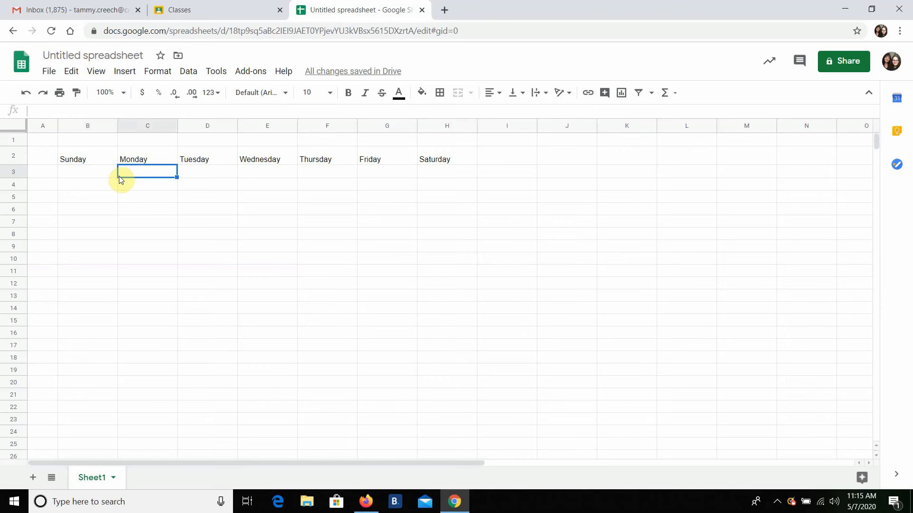
key("ctrl+Right")
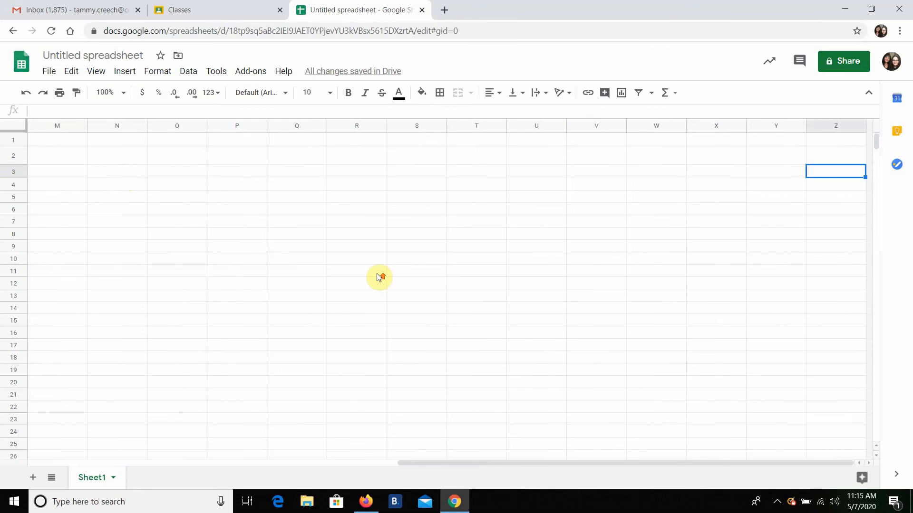
left_click_drag(413, 463, 24, 445)
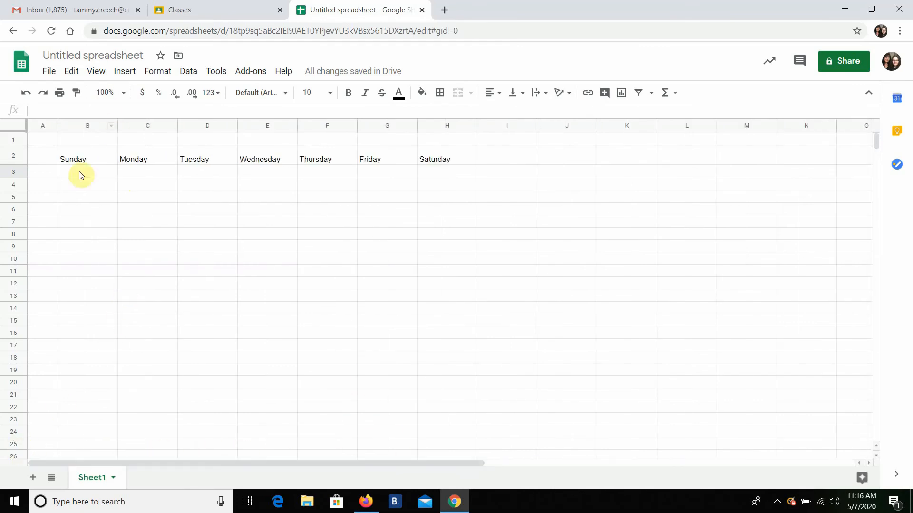
Enter the first week's dates 1 through 6 in cells C3 through H3, leaving Sunday blank.
left_click(110, 175)
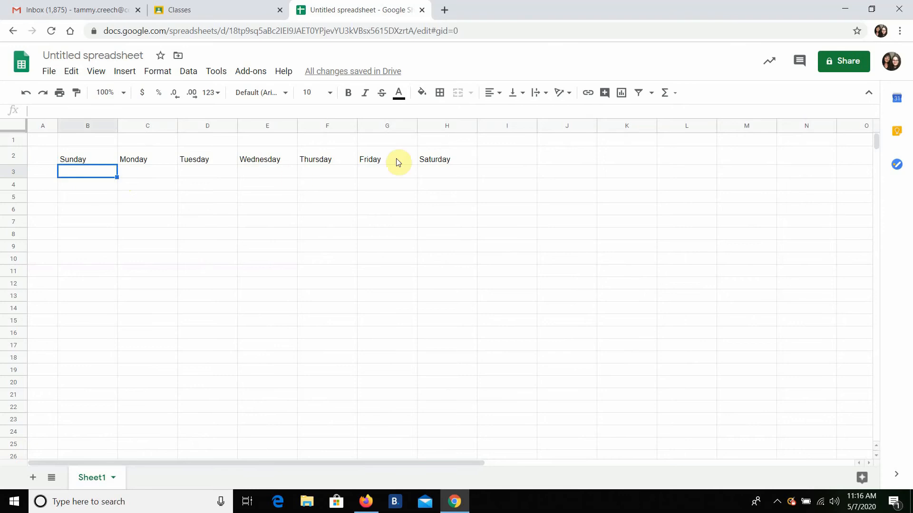
key("Tab")
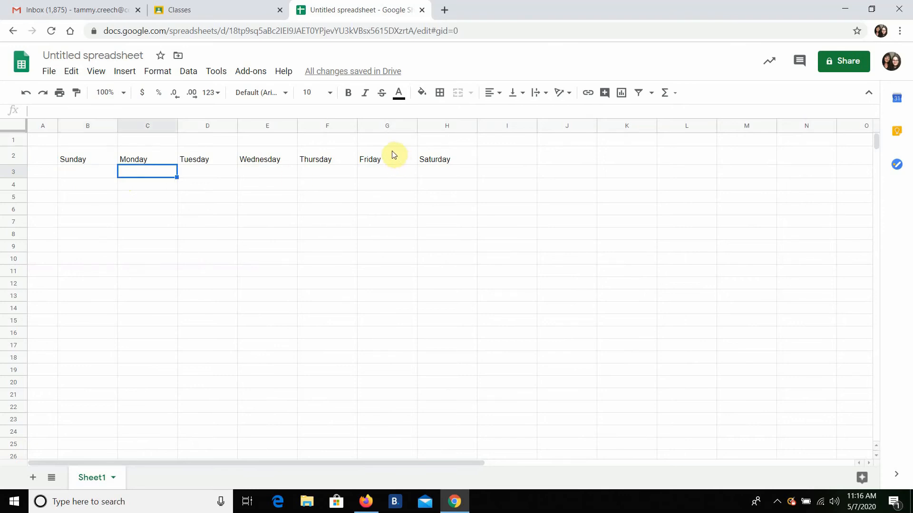
type("1")
key("Tab")
type("2")
key("Tab")
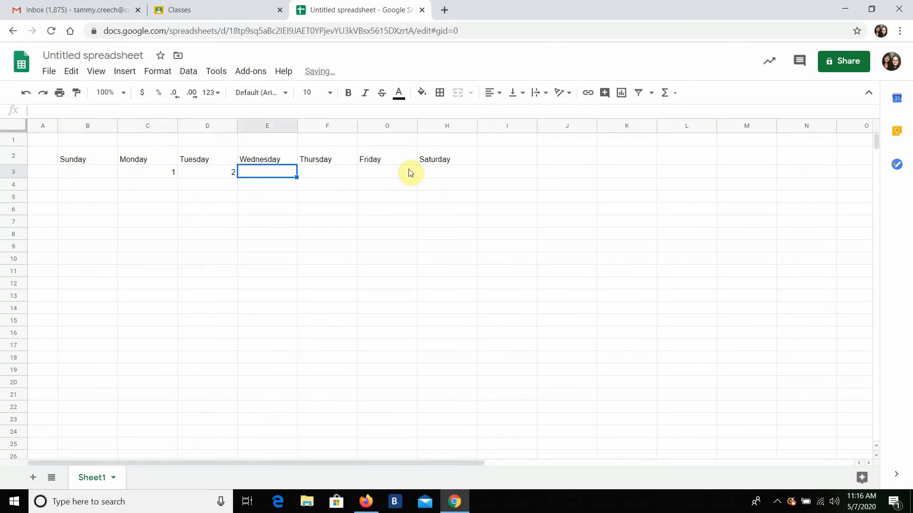
type("3")
key("Tab")
type("4")
key("Tab")
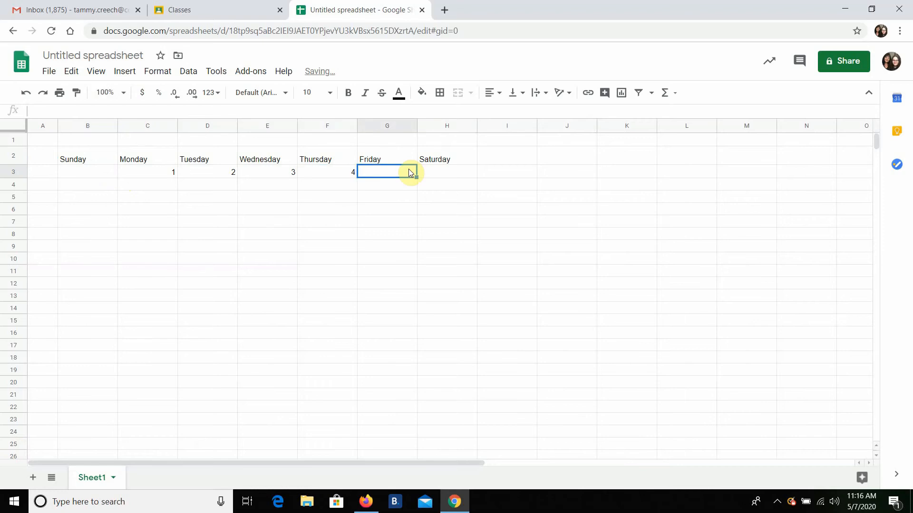
type("6")
key("BackSpace")
type("5")
key("Tab")
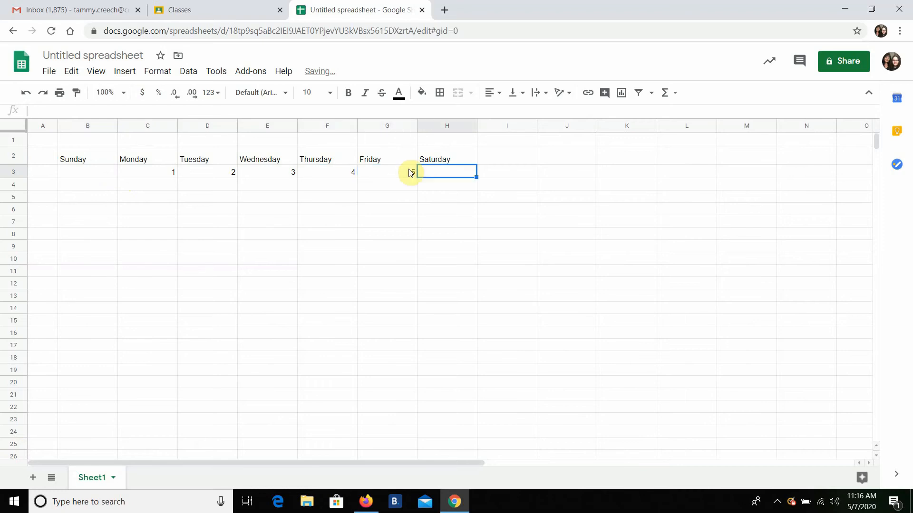
type("6")
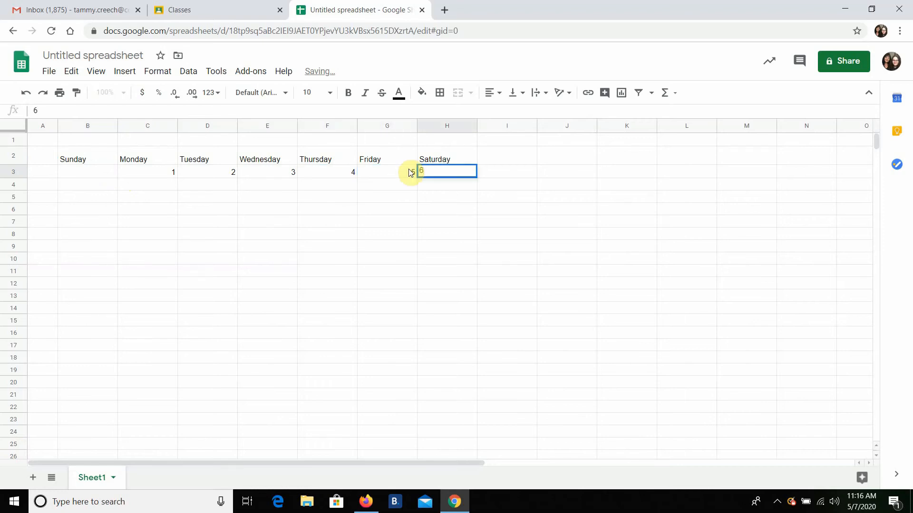
Increase row 4 to about three and a half times its default height below the first week's dates.
left_click(92, 186)
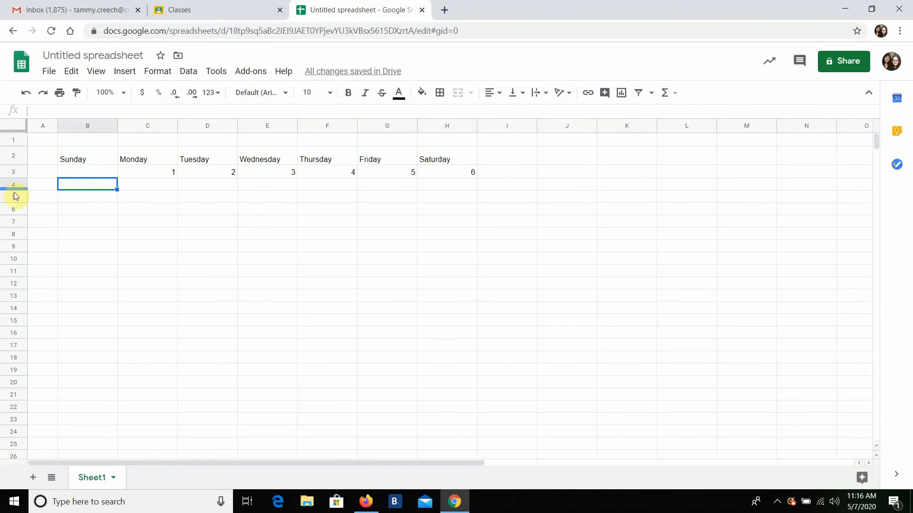
left_click_drag(17, 190, 16, 223)
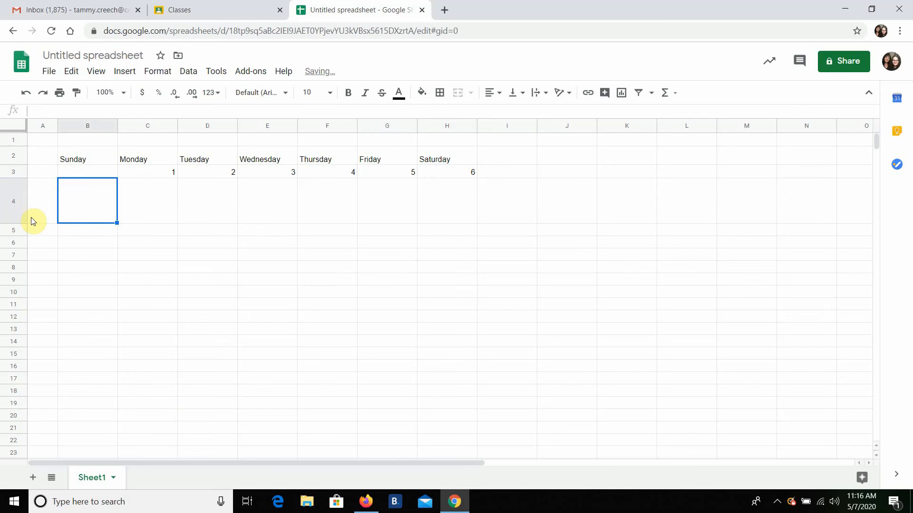
left_click(143, 201)
left_click(206, 201)
left_click(274, 208)
left_click(319, 208)
left_click(404, 209)
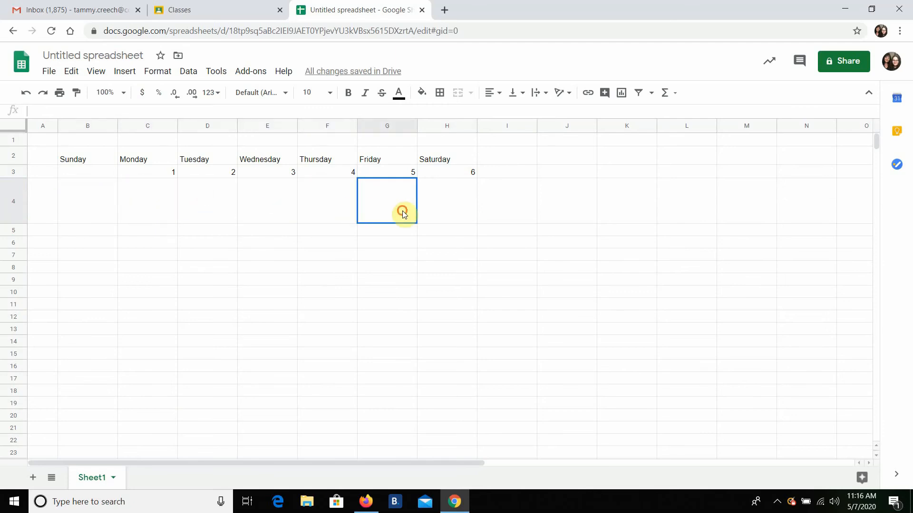
left_click(447, 207)
left_click(150, 201)
left_click(86, 202)
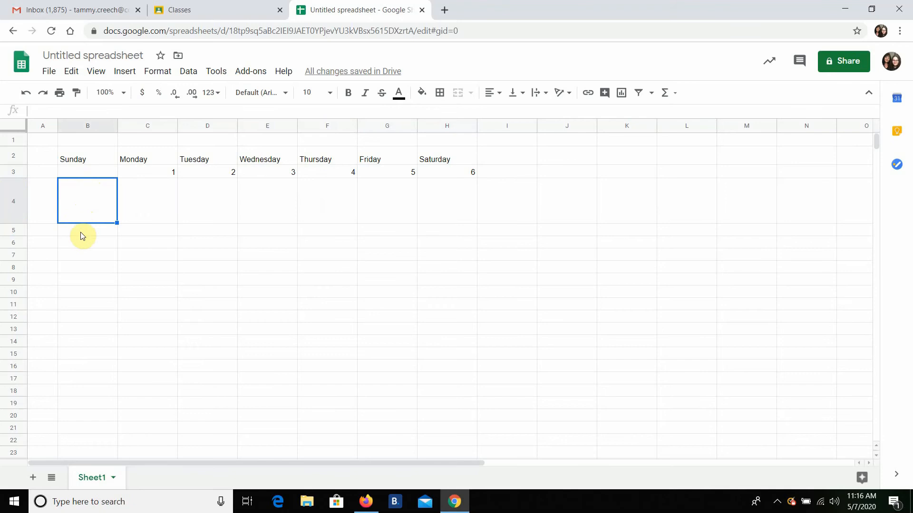
Enter the second week's dates 7 through 13 in cells B5 through H5.
left_click(100, 231)
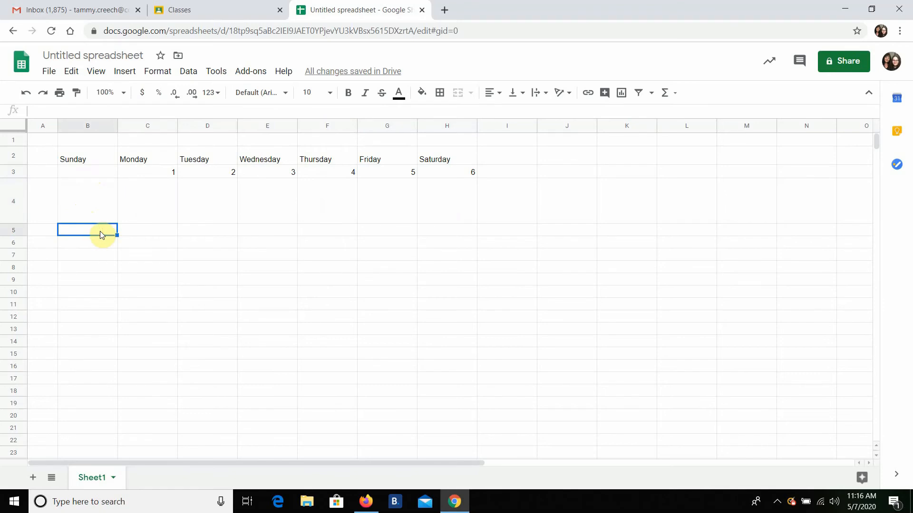
type("7")
key("Tab")
type("8")
key("Tab")
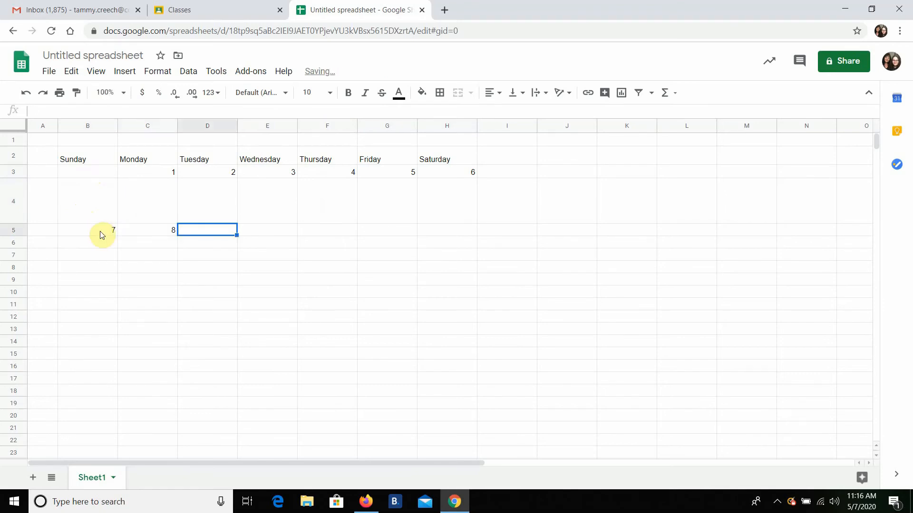
type("9")
key("Tab")
type("10")
key("Tab")
type("11")
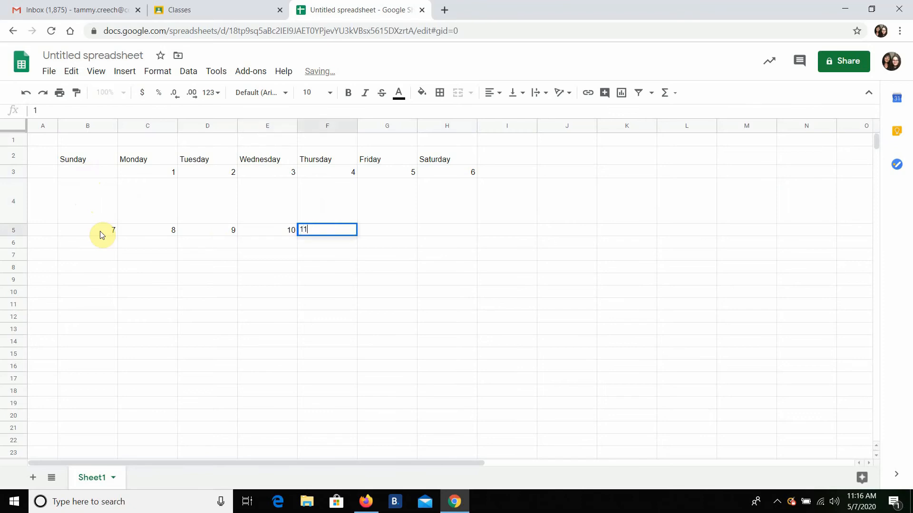
key("Tab")
type("12")
key("Tab")
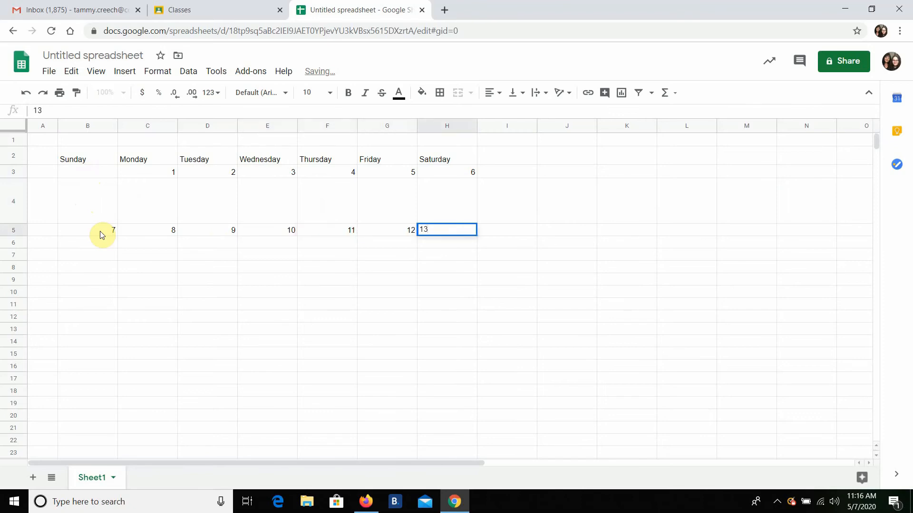
Increase row 6 to about the same height as row 4.
left_click(90, 247)
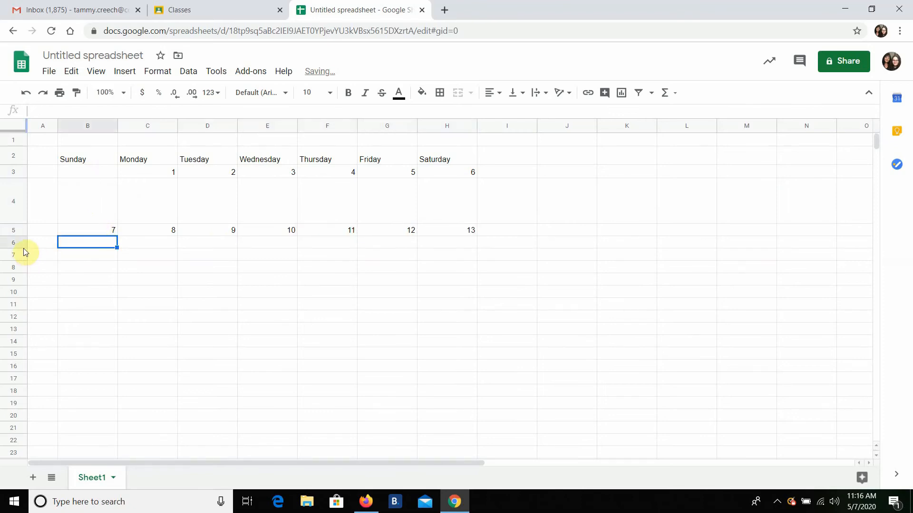
left_click_drag(23, 247, 23, 278)
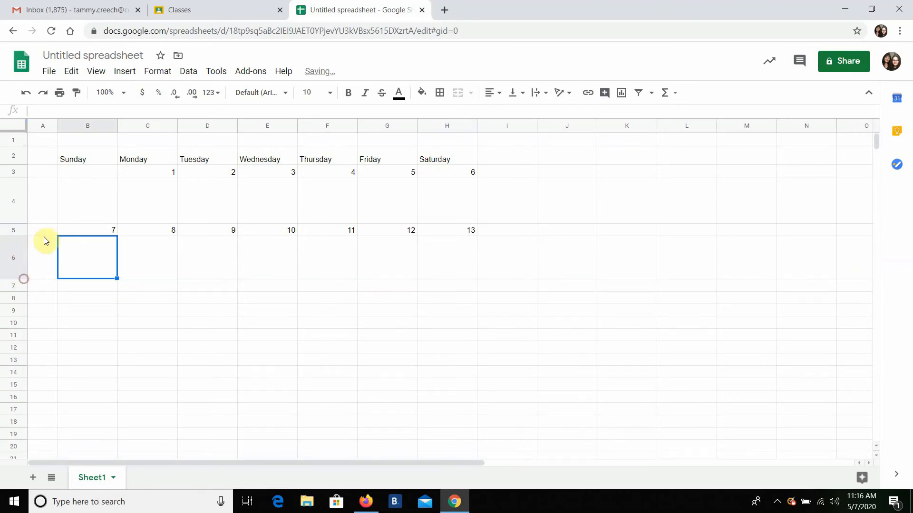
Enter the third week's dates 14 through 20 in cells B7 through H7.
left_click(109, 287)
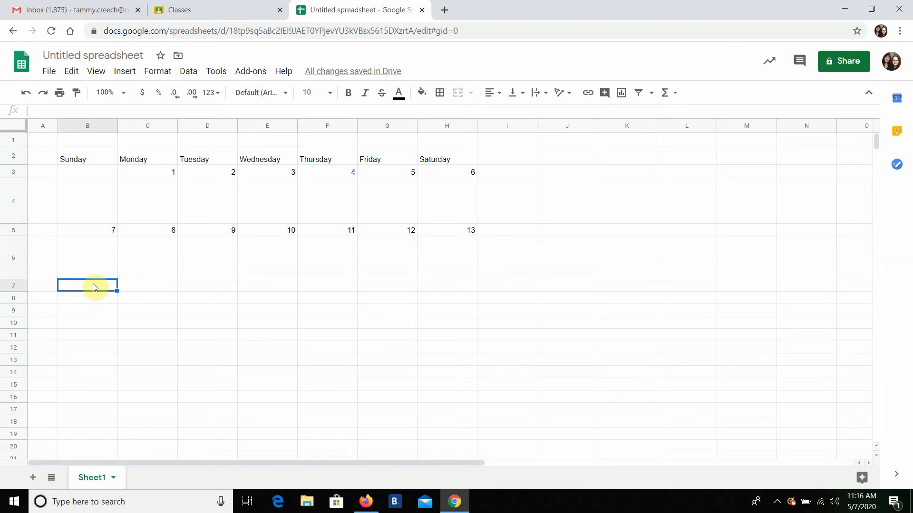
type("14")
key("Tab")
type("15")
key("Tab")
type("16")
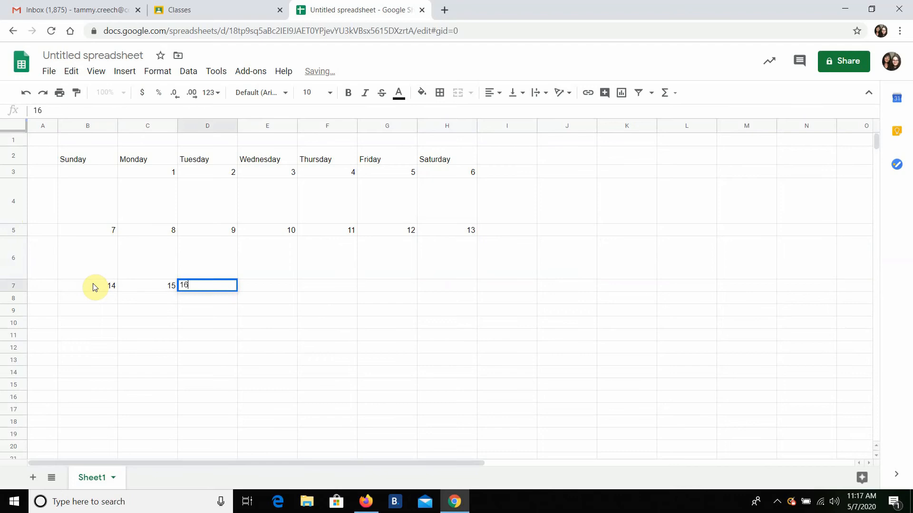
key("Tab")
type("17")
key("Tab")
type("18")
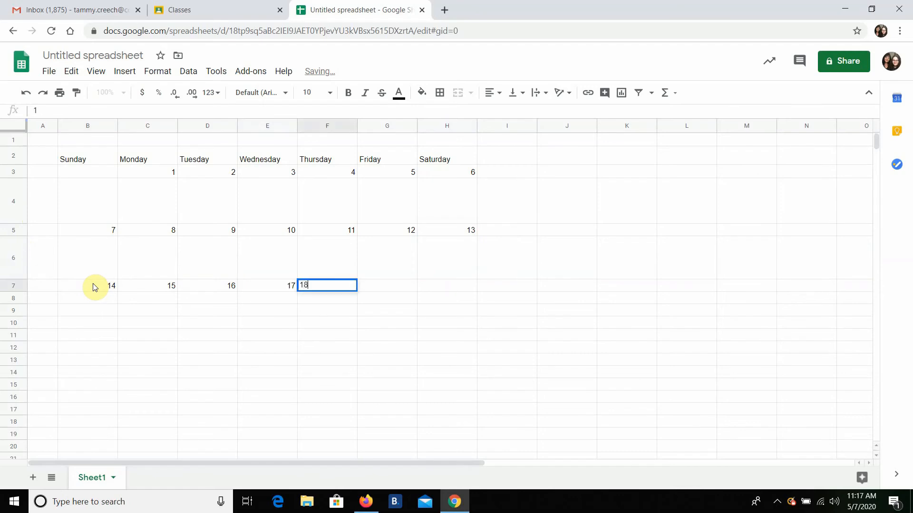
key("Tab")
type("19")
key("Tab")
type("20")
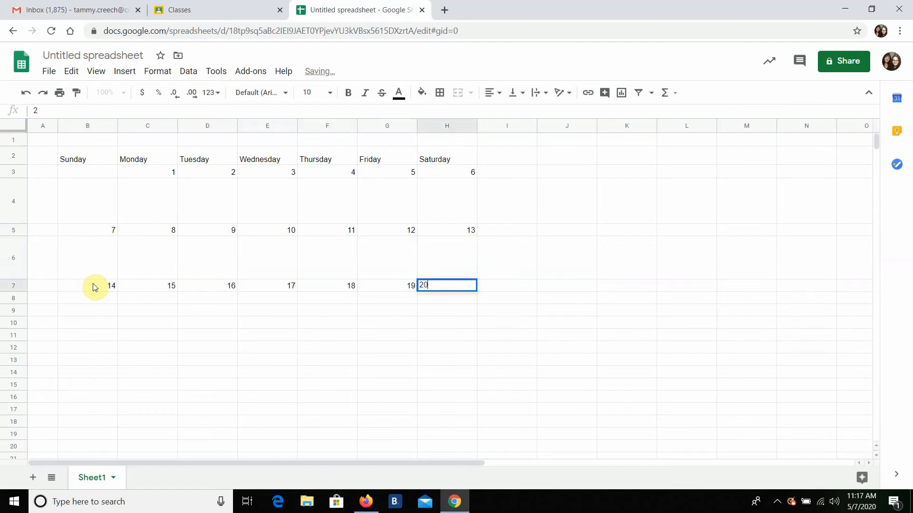
key("Tab")
Increase row 8 to about four times its default height, slightly taller than row 6, and select cell B9.
left_click(14, 298)
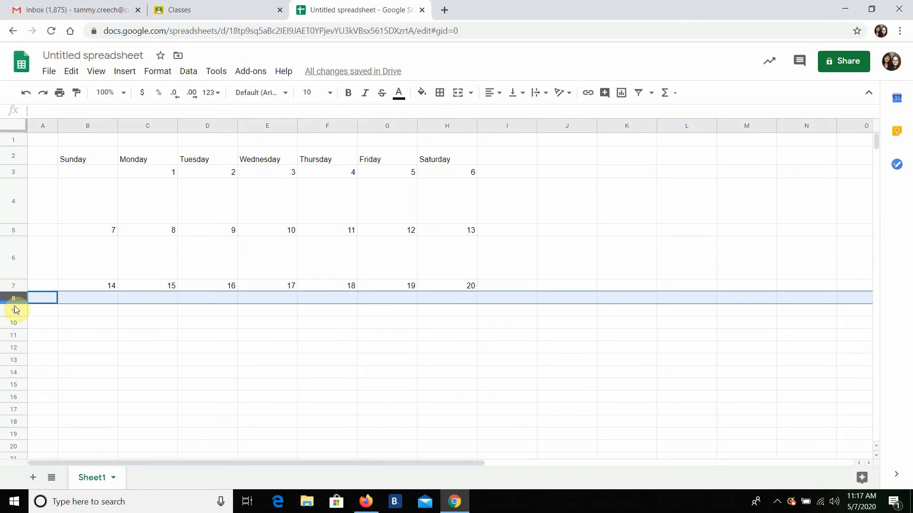
left_click_drag(19, 304, 8, 346)
left_click(89, 323)
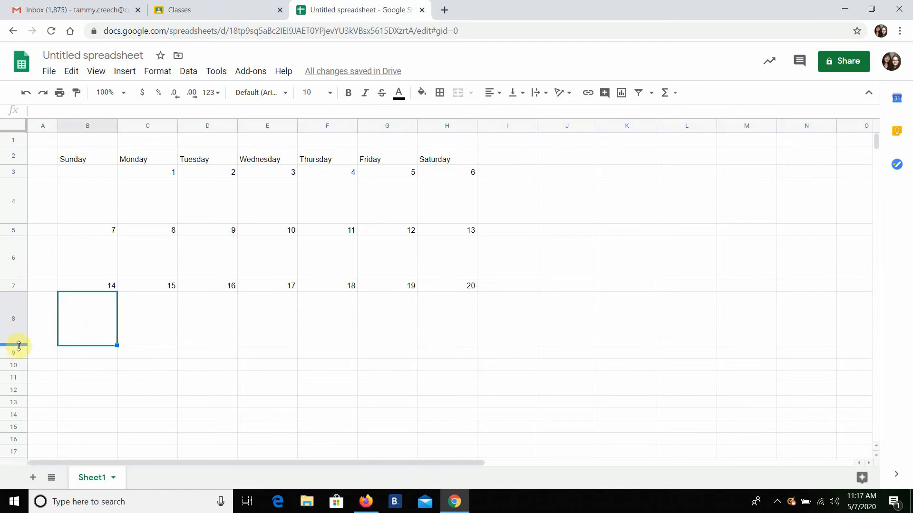
left_click_drag(19, 346, 19, 343)
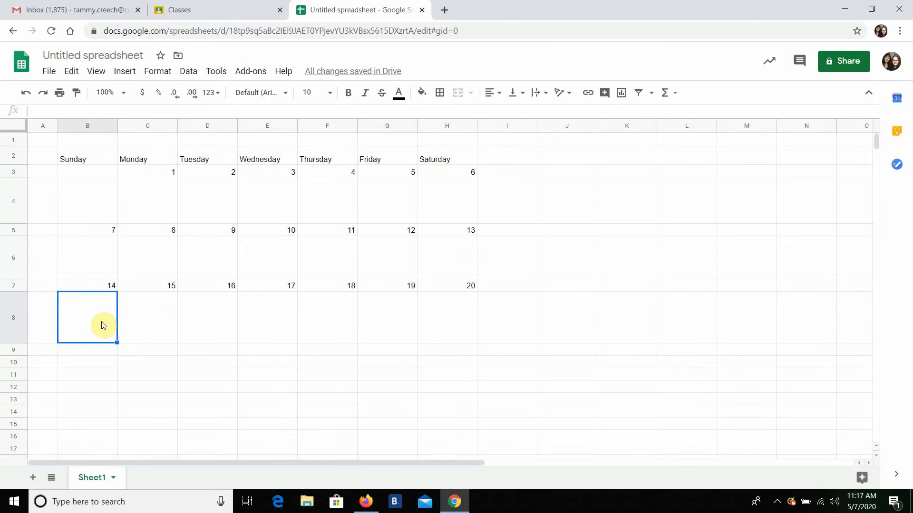
key("Down")
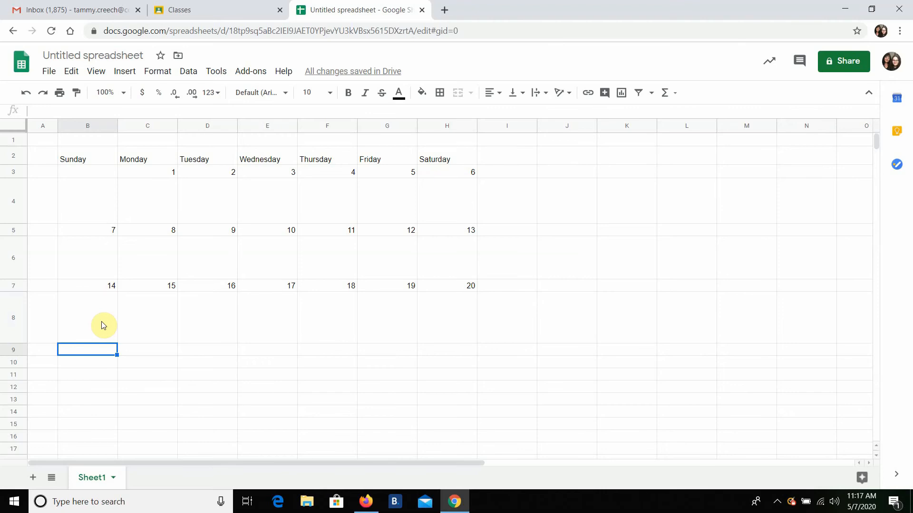
Enter the fourth week's dates 21 through 27 in cells B9 through H9.
type("21")
left_click(146, 347)
type("22")
key("Tab")
type("2")
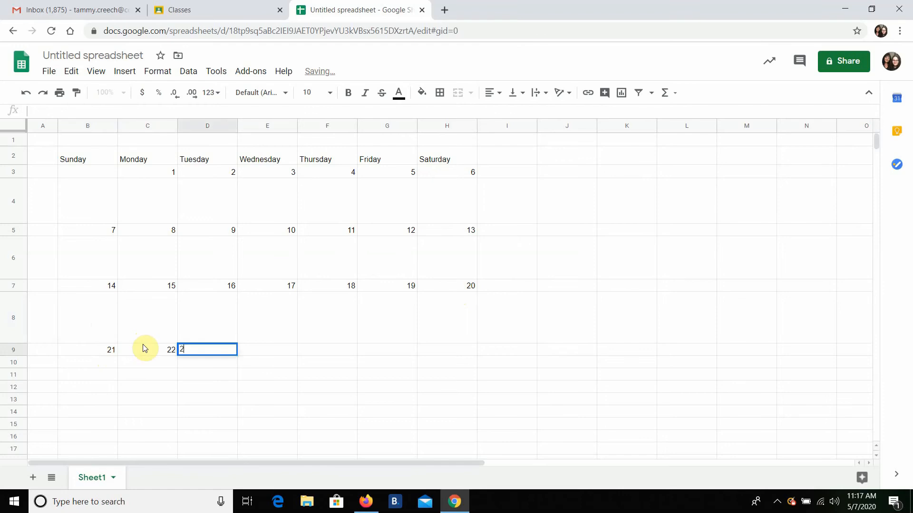
type("3")
key("Tab")
type("24")
key("Tab")
type("25")
key("Tab")
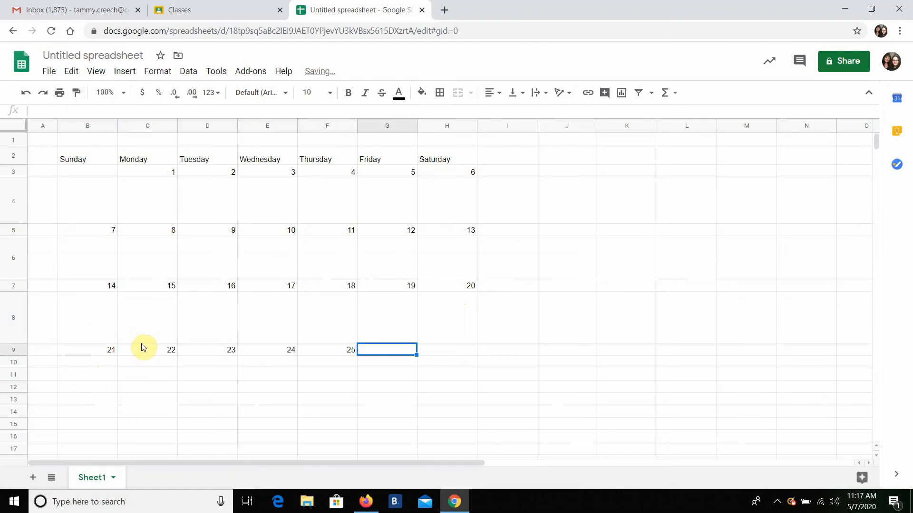
type("26")
key("Tab")
type("27")
key("Tab")
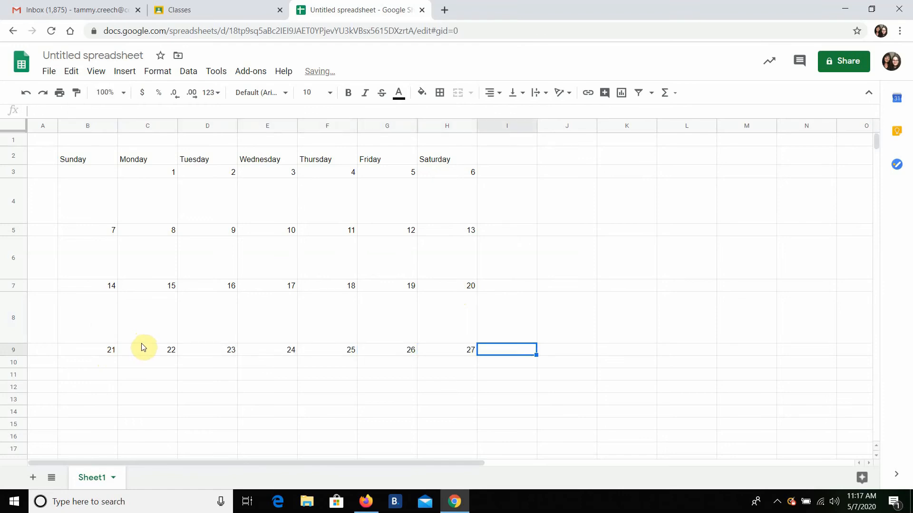
Increase row 10 to about the same height as row 6 and select cell B11.
left_click(13, 362)
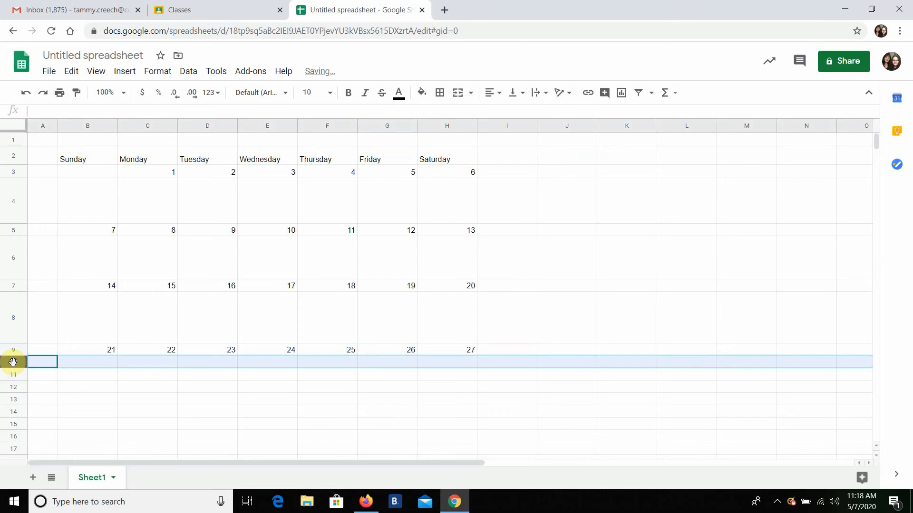
left_click_drag(13, 368, 14, 399)
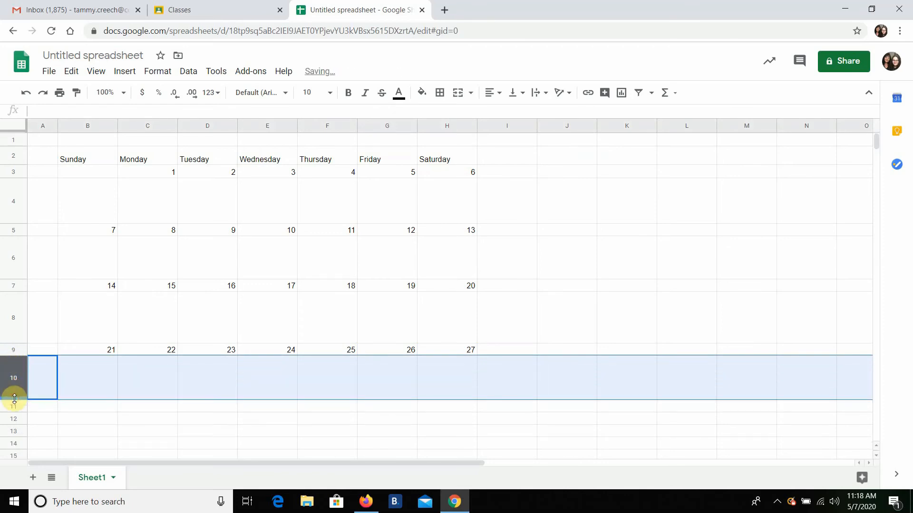
left_click(89, 408)
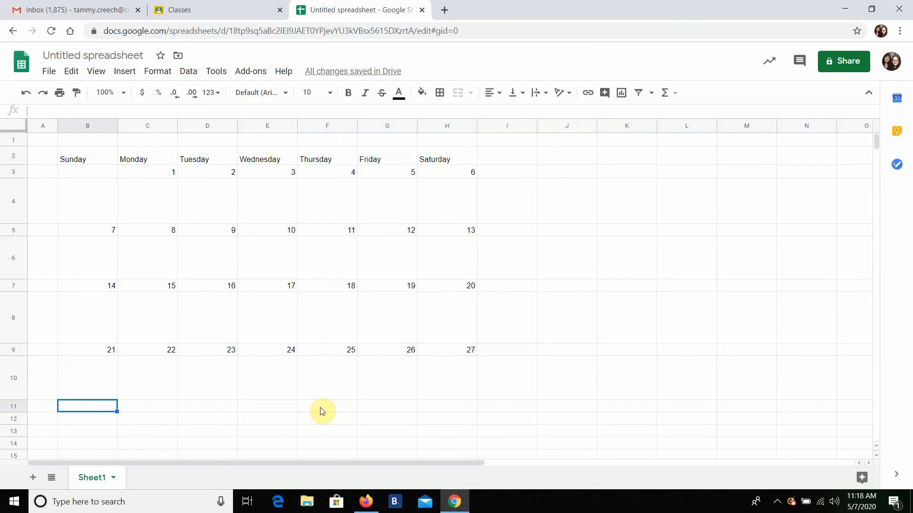
Enter the final week's dates 28, 29 and 30 in cells B11 through D11.
type("28")
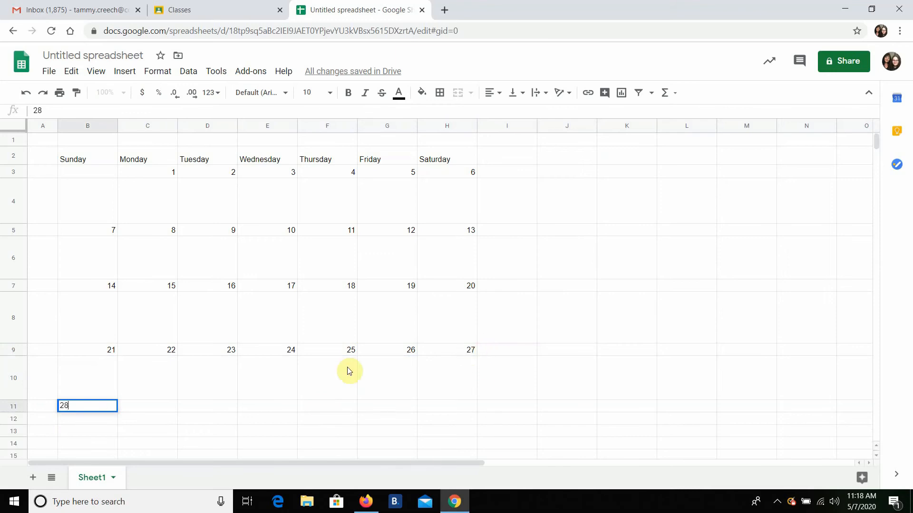
key("Tab")
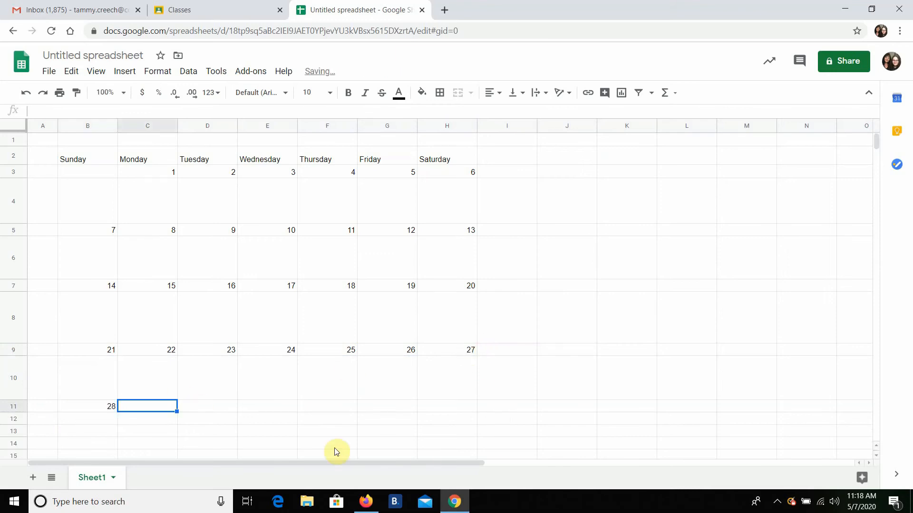
type("29")
key("Tab")
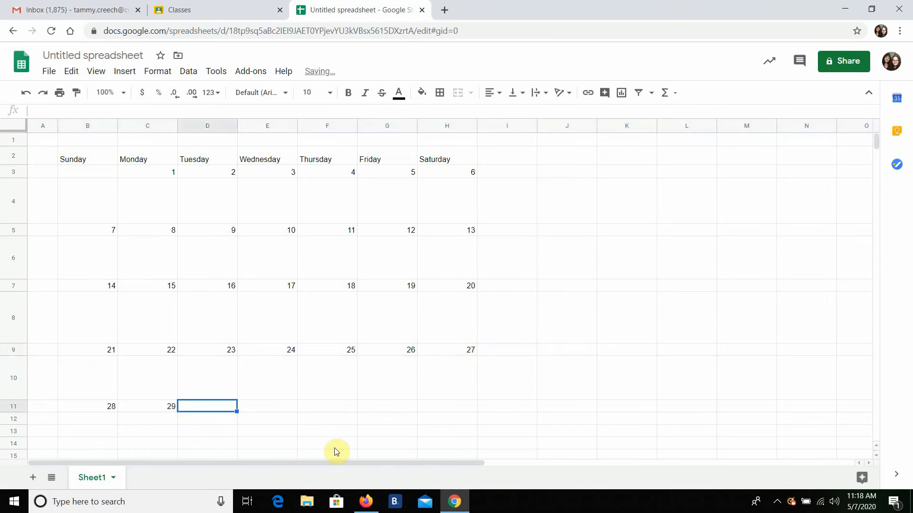
type("30")
key("Tab")
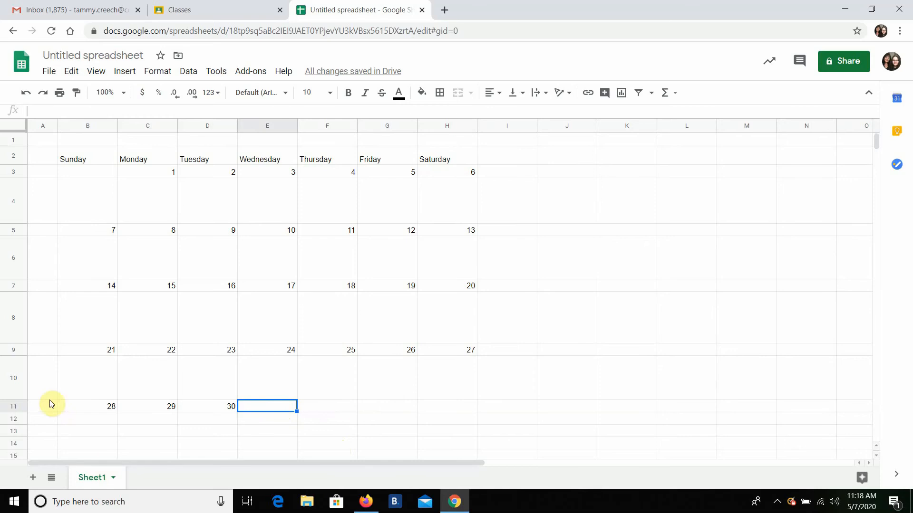
Increase row 12 to about the same height as row 4 and select cell B12.
left_click(19, 418)
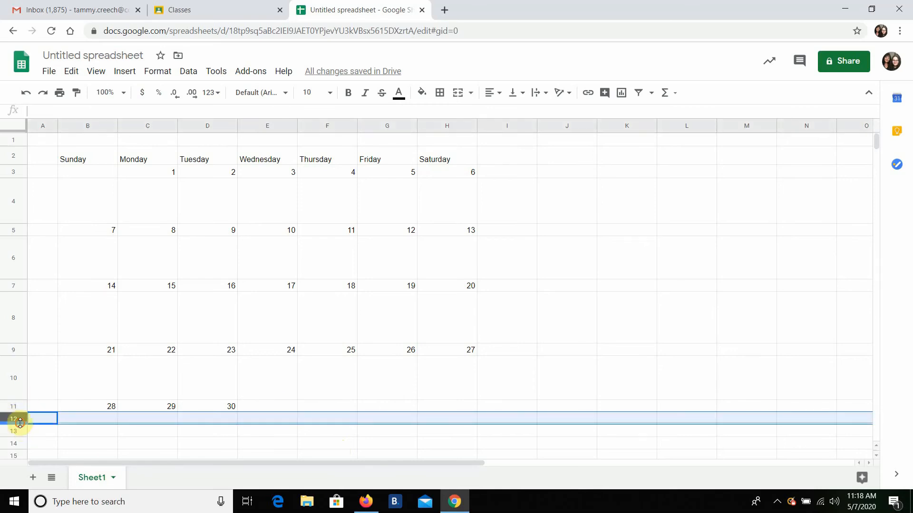
left_click_drag(20, 422, 21, 459)
scroll(278, 334, "down", 1)
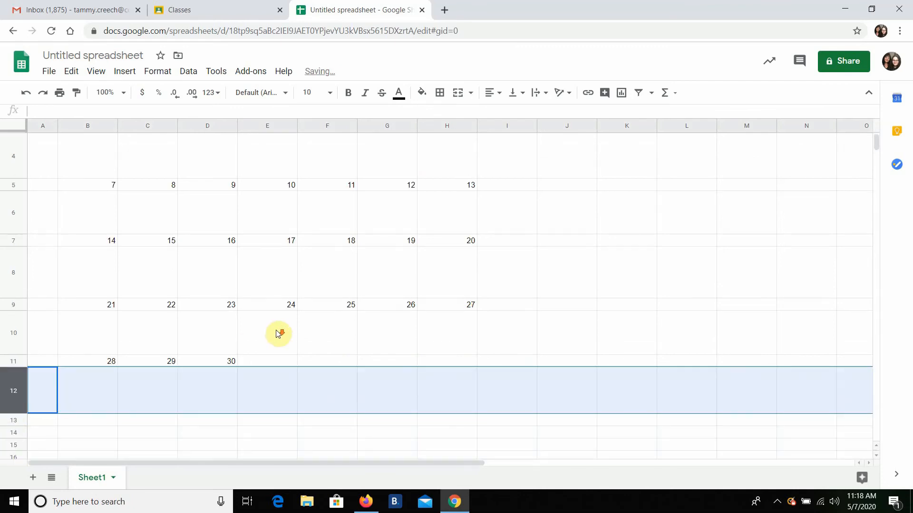
left_click(108, 394)
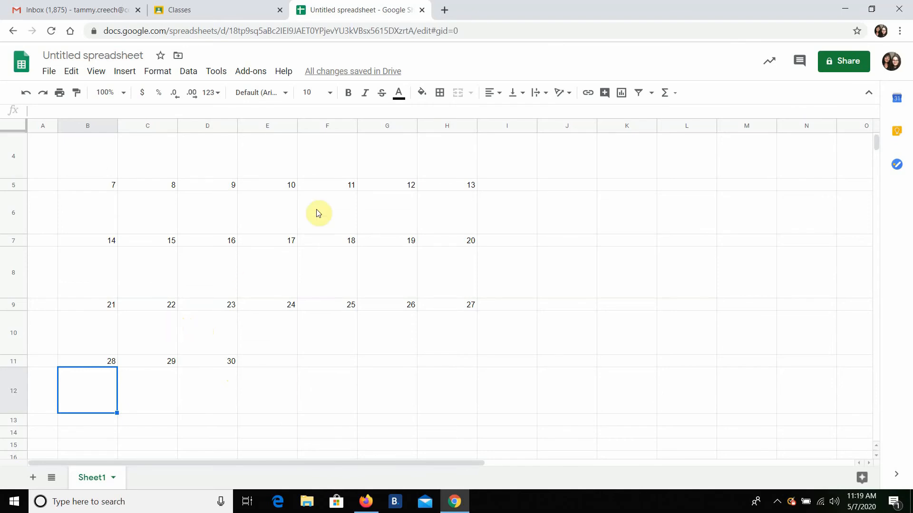
Preview how the calendar fits on the printed page, and return to the sheet without printing.
scroll(245, 214, "up", 2)
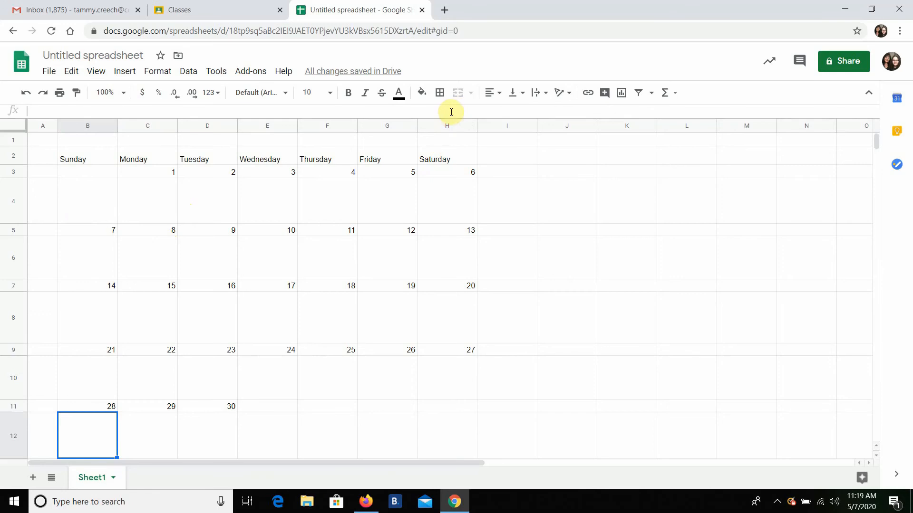
left_click(49, 71)
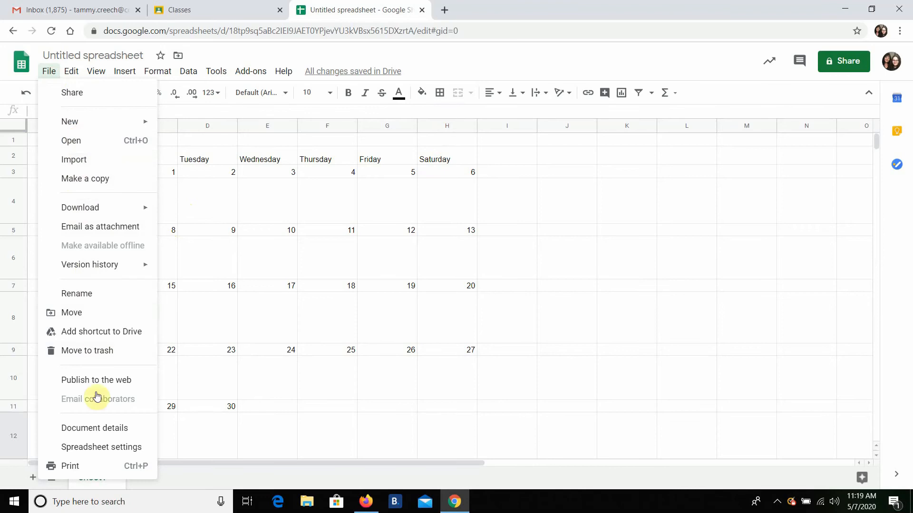
left_click(90, 468)
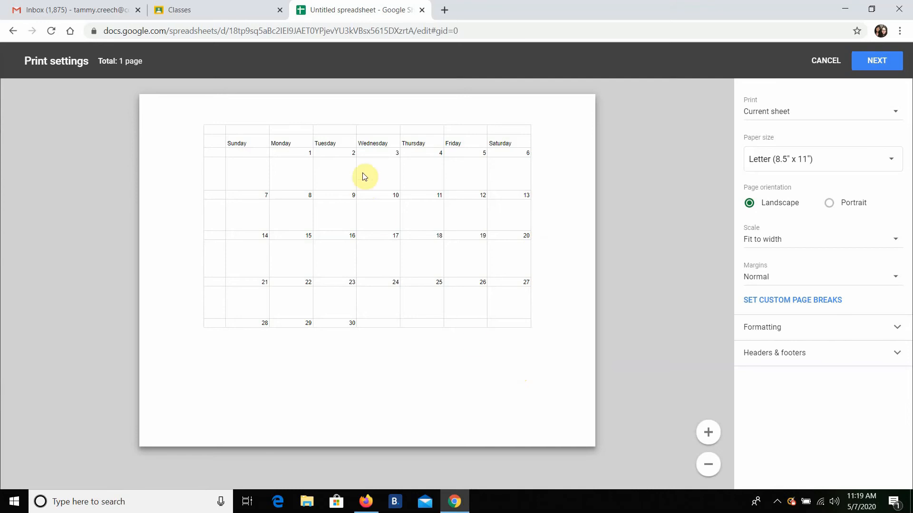
left_click(827, 62)
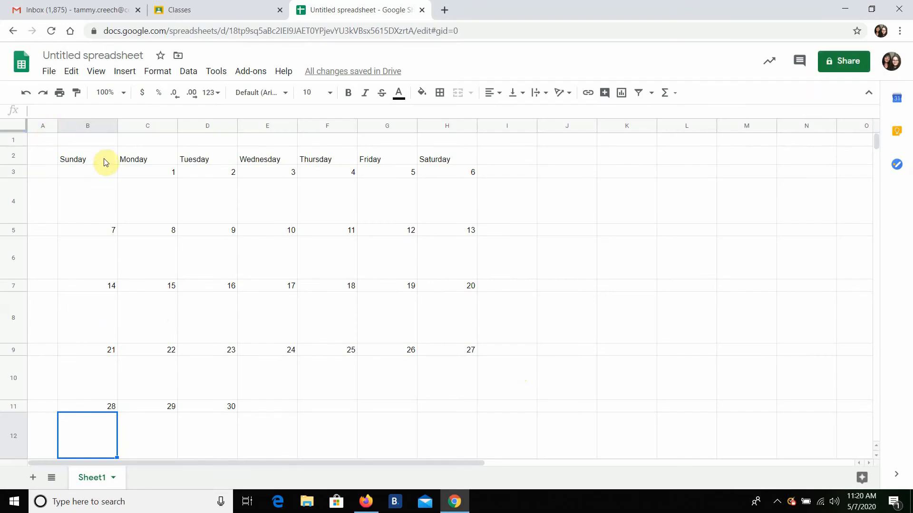
Try a purple fill and a light yellow fill on the weekday headings in B2 through H2.
left_click_drag(105, 162, 461, 163)
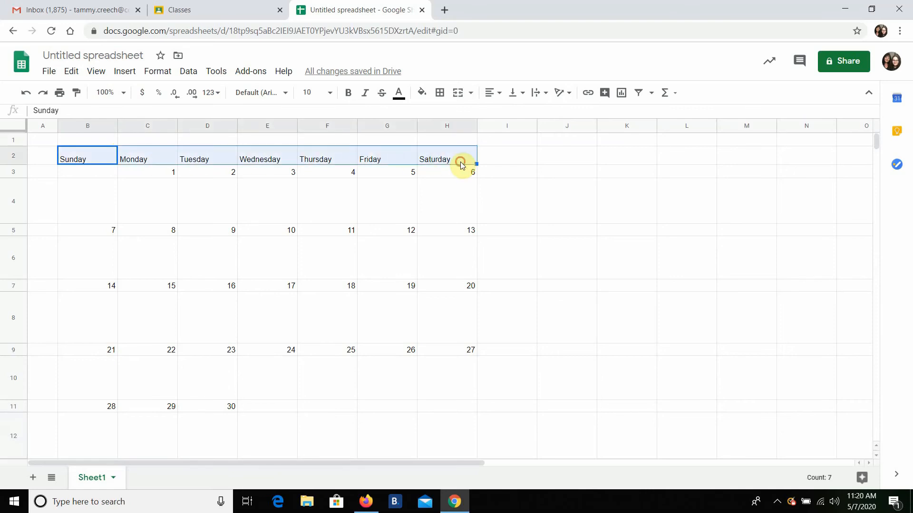
left_click(97, 172)
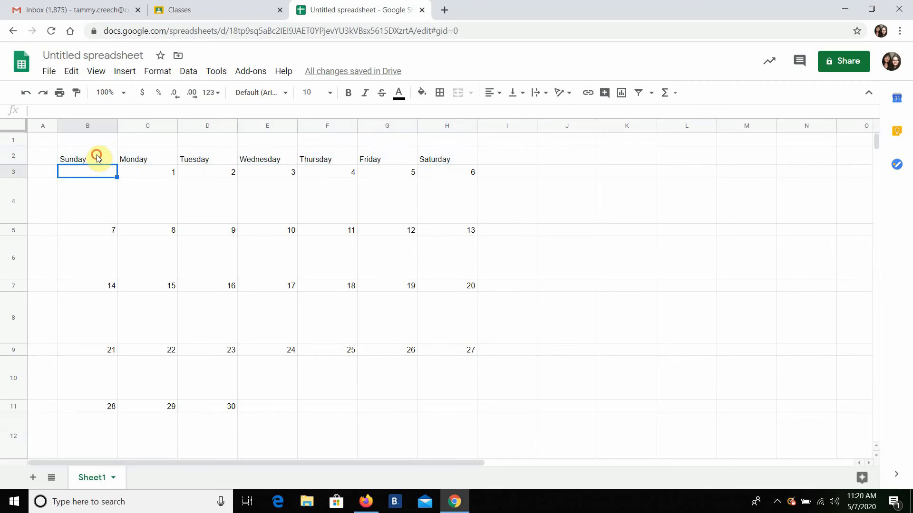
left_click(97, 157)
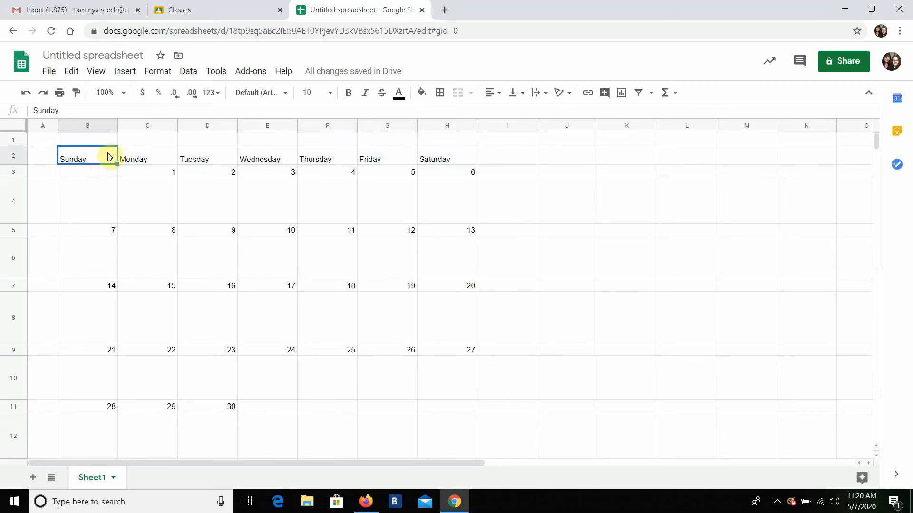
left_click_drag(109, 157, 449, 161)
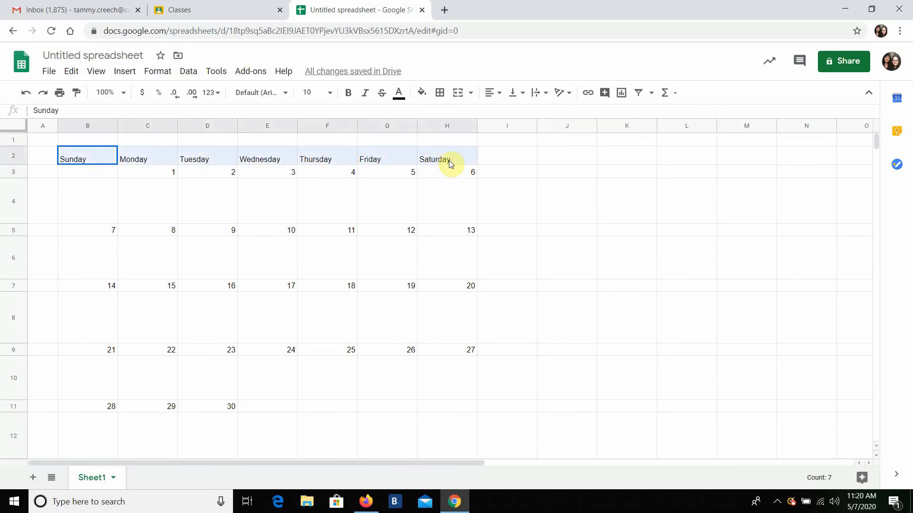
left_click(423, 93)
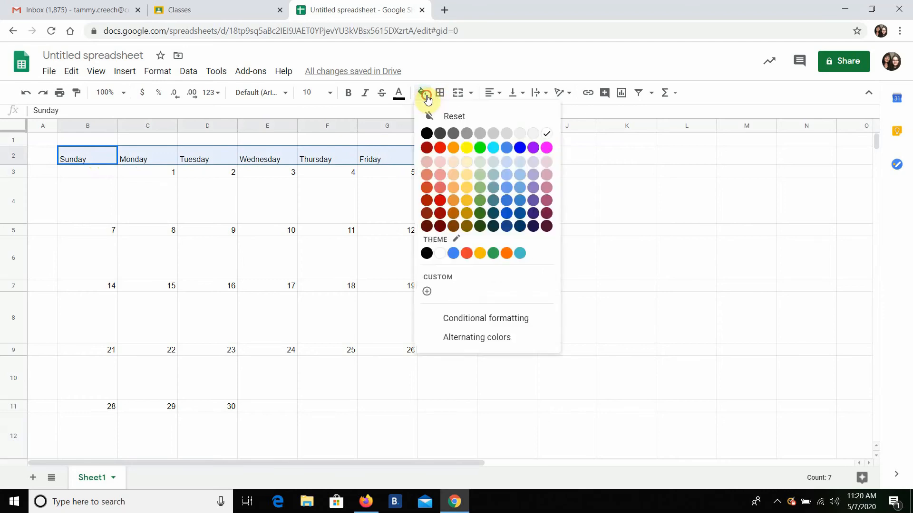
left_click(536, 151)
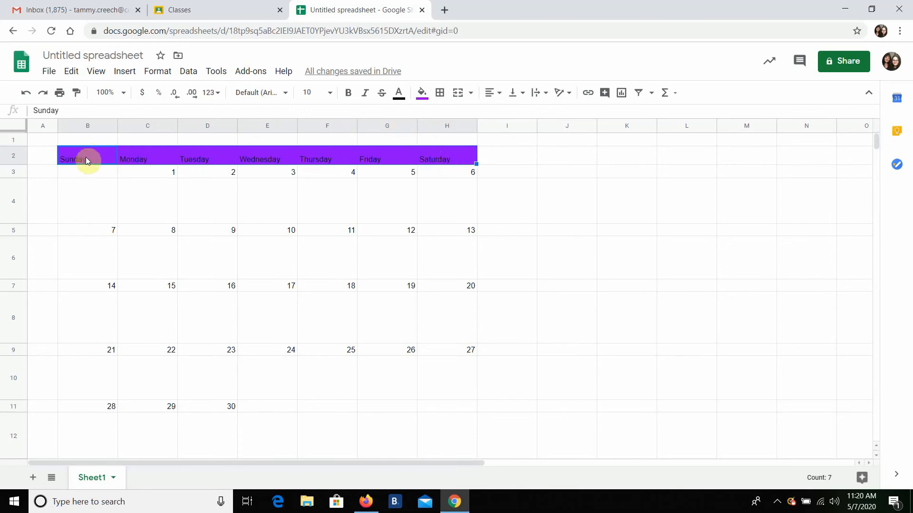
left_click(428, 97)
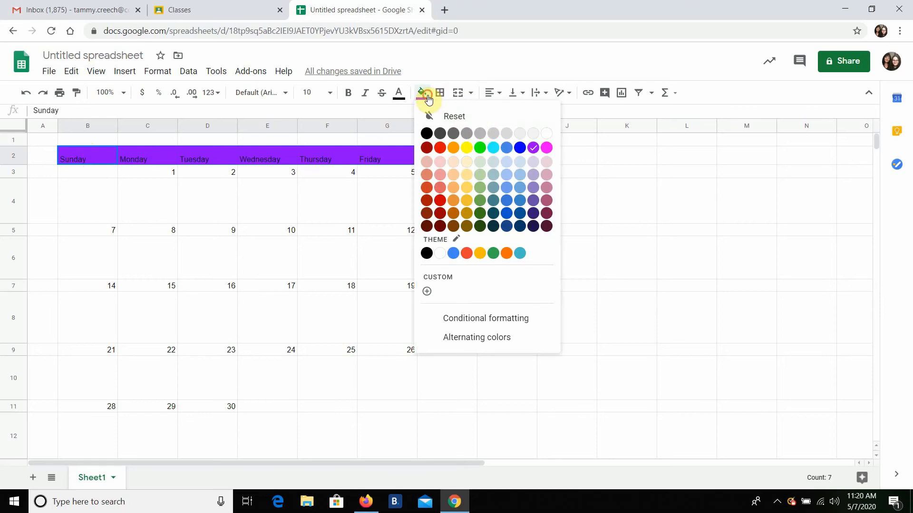
left_click(466, 180)
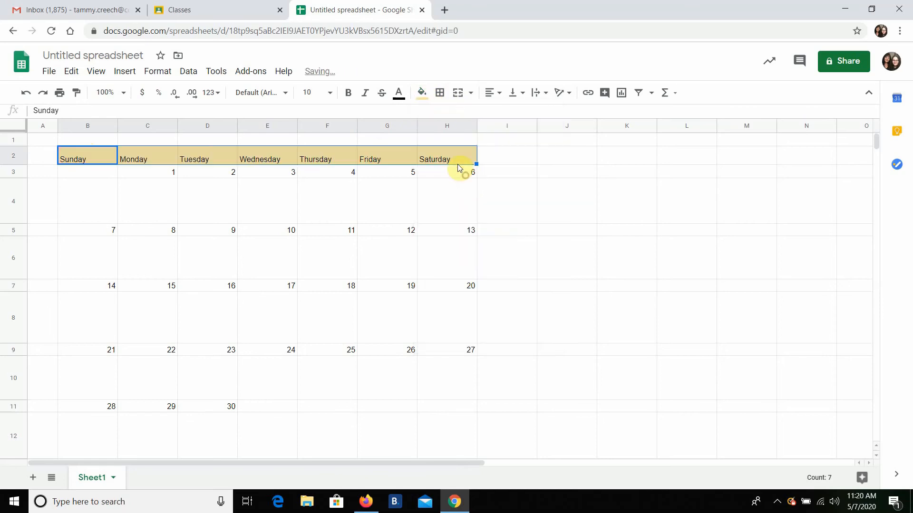
Fill the weekday headings in B2 through H2 with cyan.
left_click(422, 93)
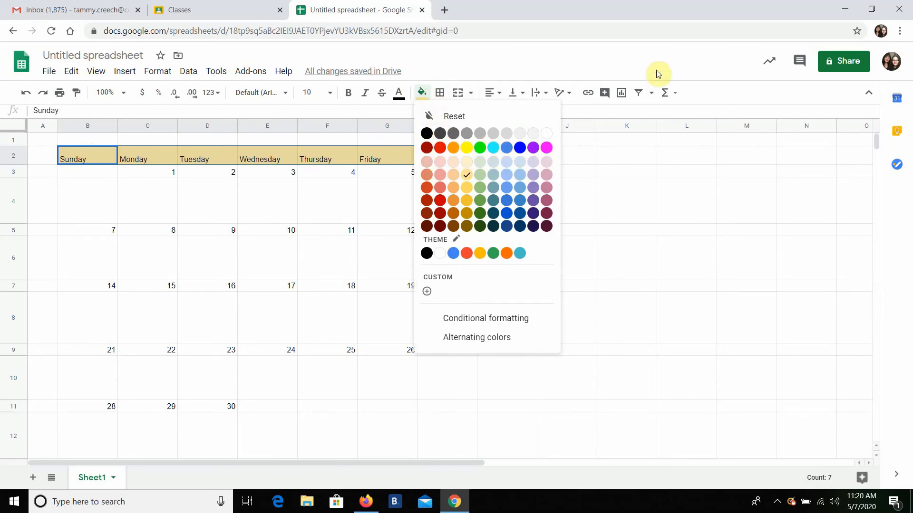
left_click(708, 94)
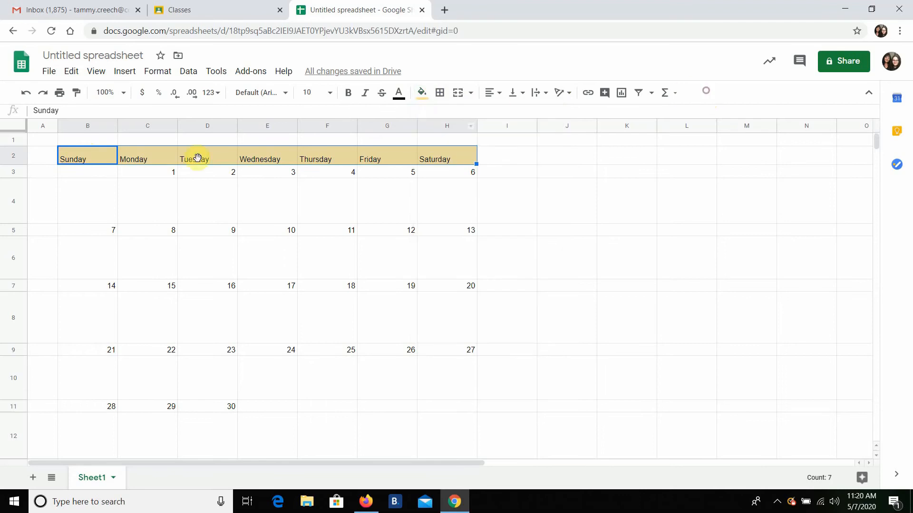
left_click(422, 92)
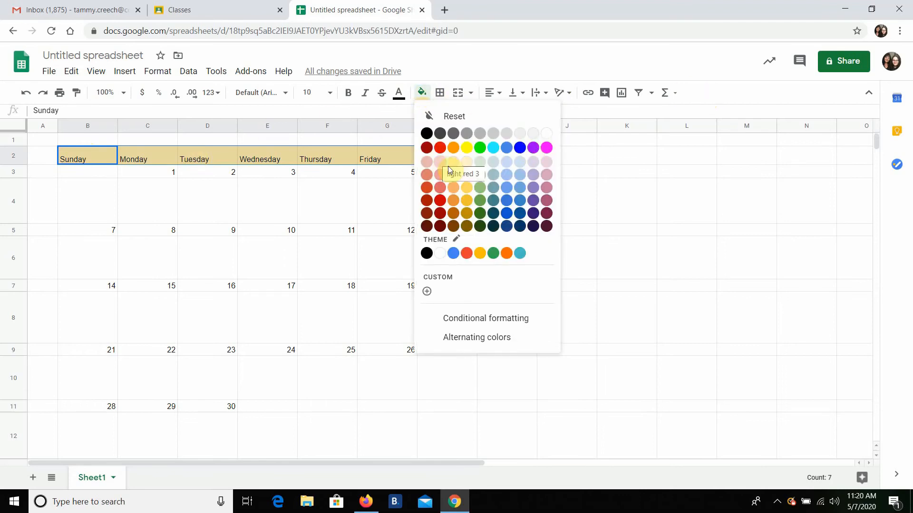
left_click(493, 147)
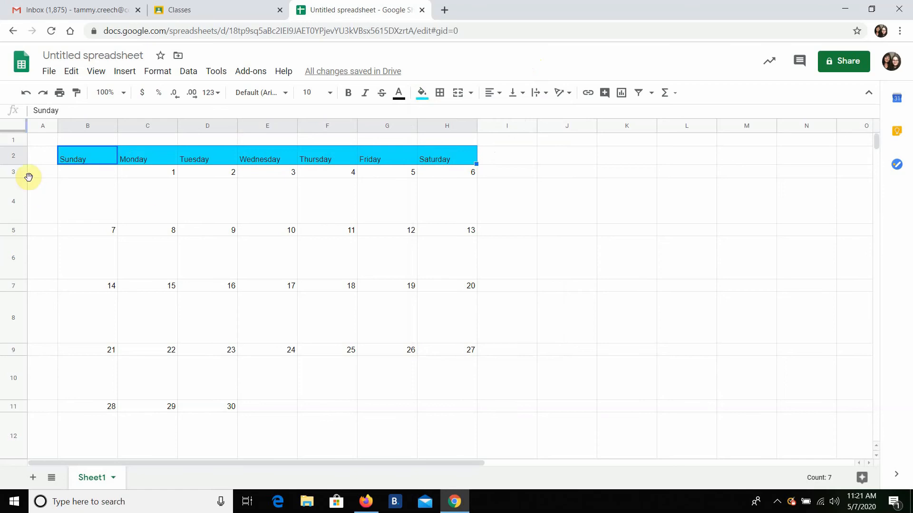
left_click(158, 162)
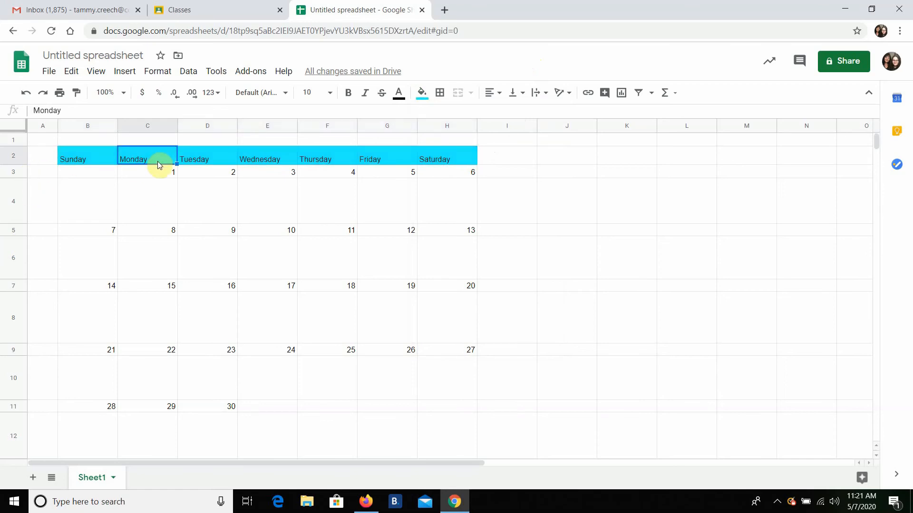
left_click(423, 93)
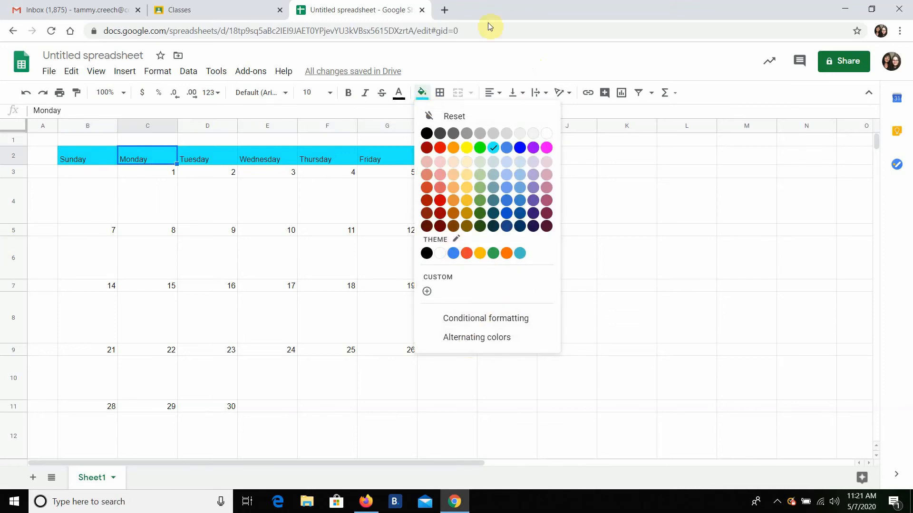
left_click(523, 56)
Set the font size of the Sunday and Monday headings in B2 and C2 to 12.
left_click(86, 158)
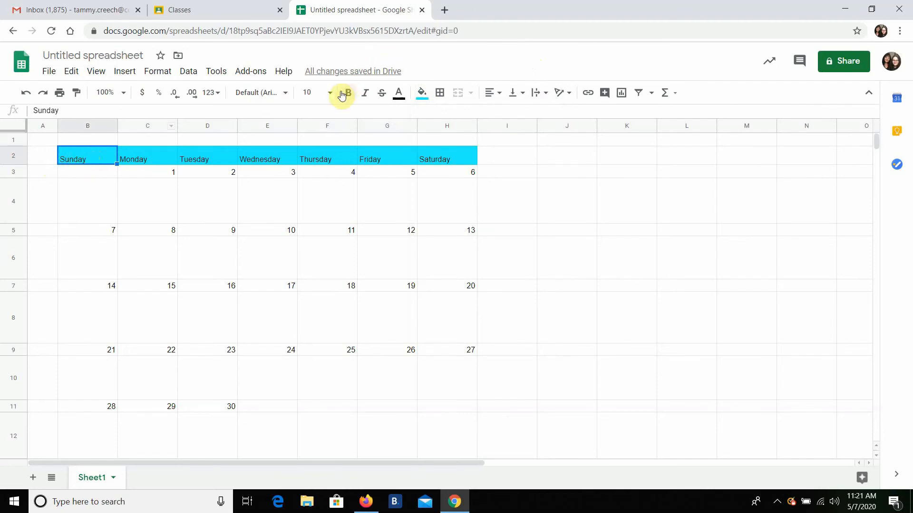
left_click(71, 200)
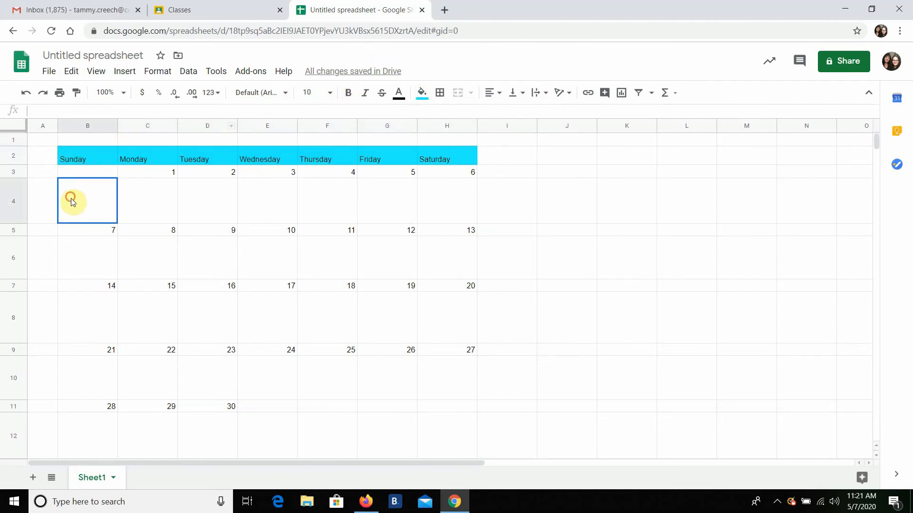
left_click(75, 157)
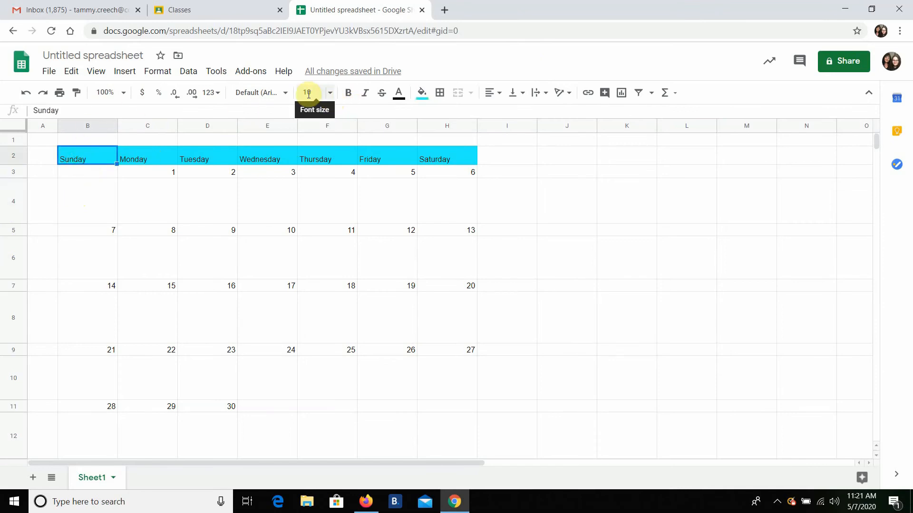
left_click(332, 93)
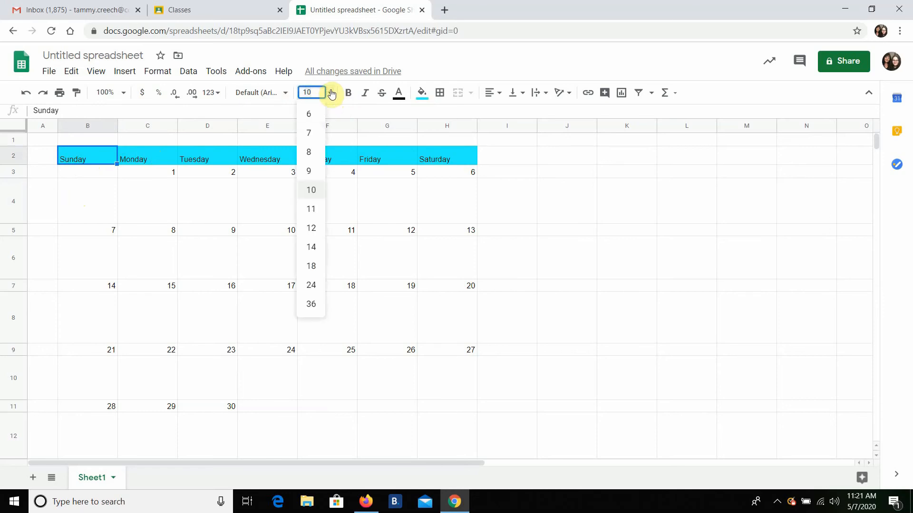
left_click(313, 229)
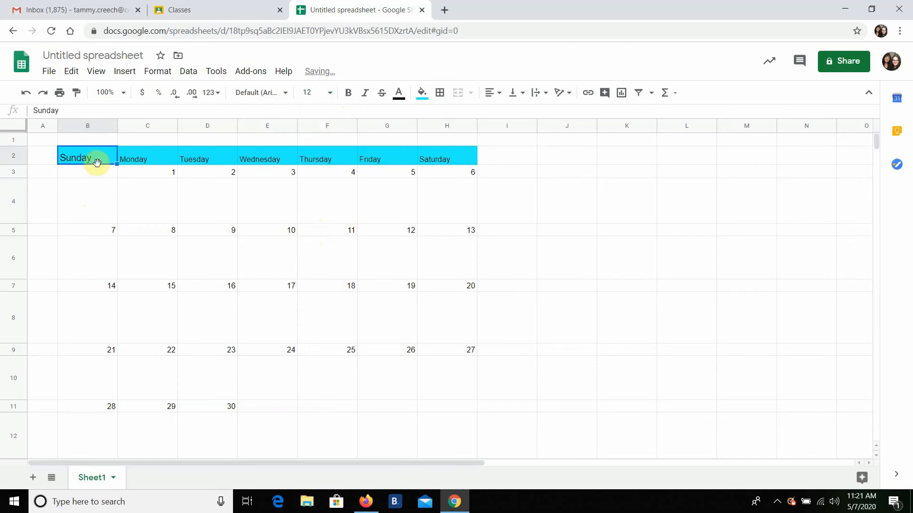
left_click(157, 159)
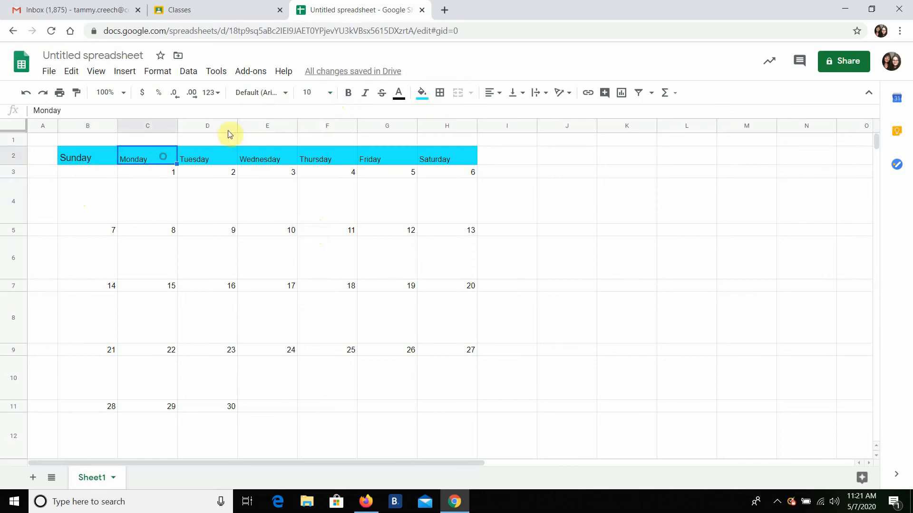
left_click(330, 97)
left_click(315, 227)
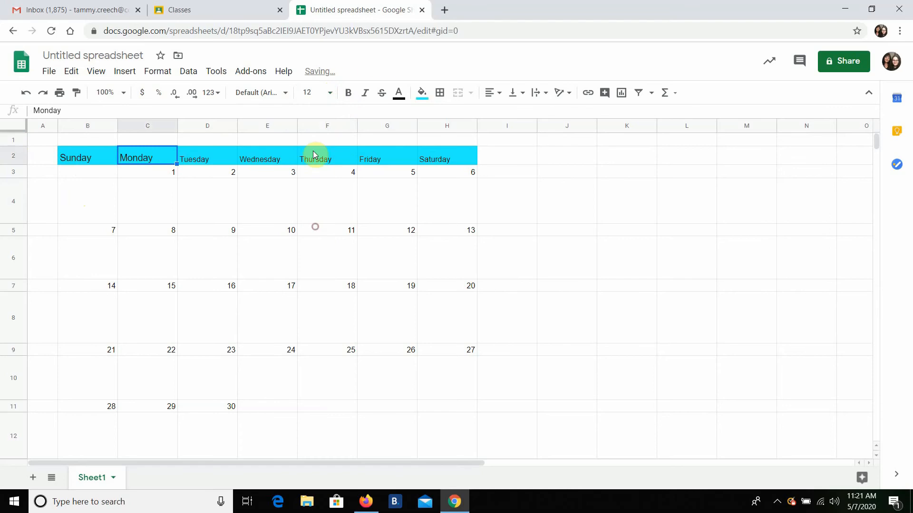
Set the font size of the Tuesday and Wednesday headings in D2 and E2 to 12.
left_click(213, 159)
left_click(330, 96)
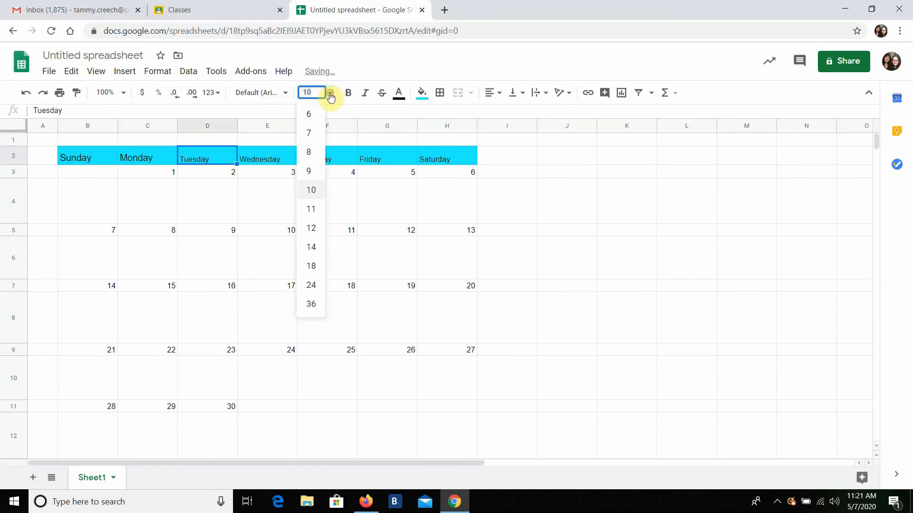
left_click(312, 228)
left_click(266, 158)
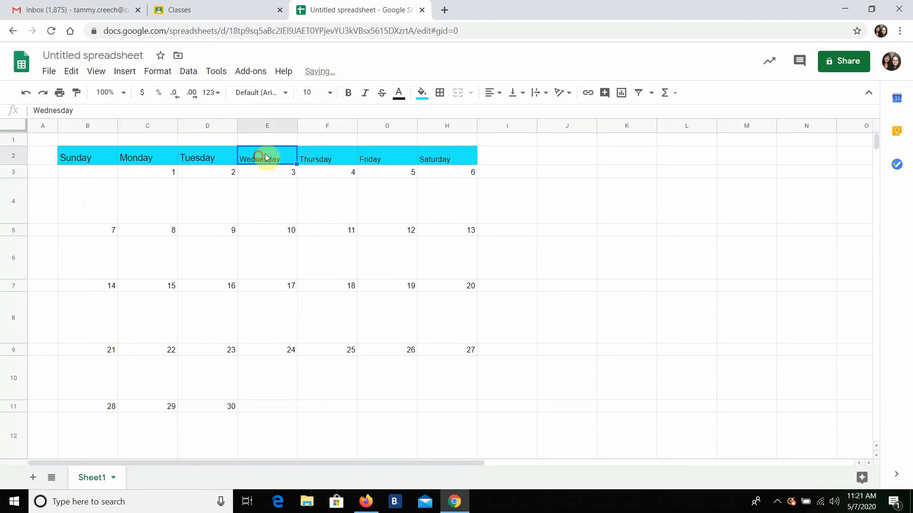
left_click(329, 93)
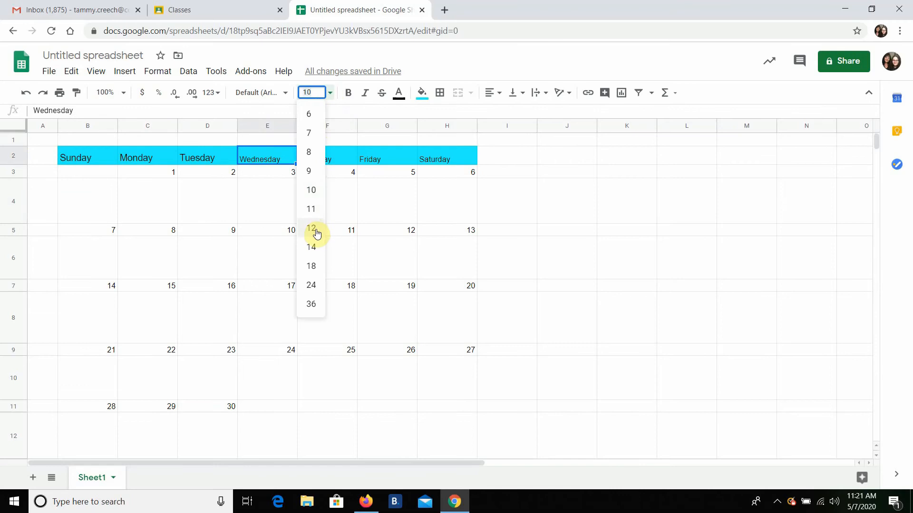
left_click(312, 229)
Set the font size of the Thursday heading in F2 to 12.
left_click(332, 159)
left_click(330, 95)
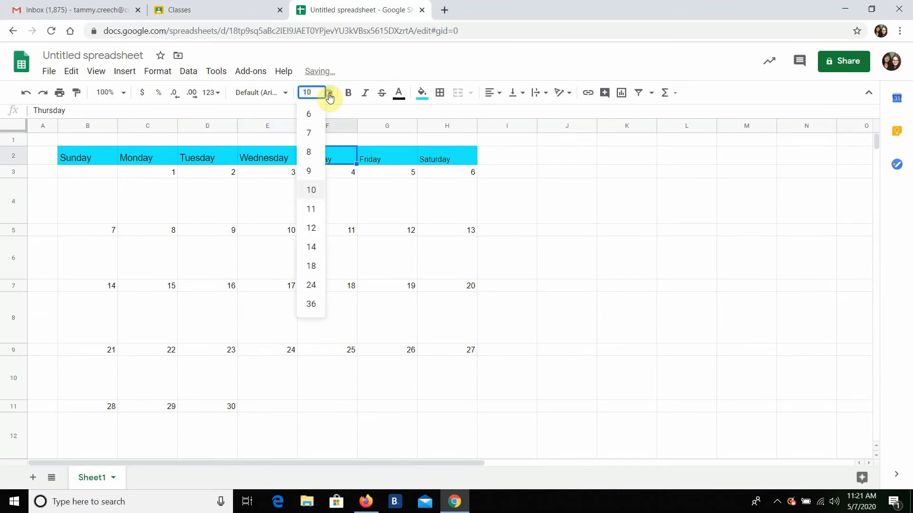
left_click(312, 229)
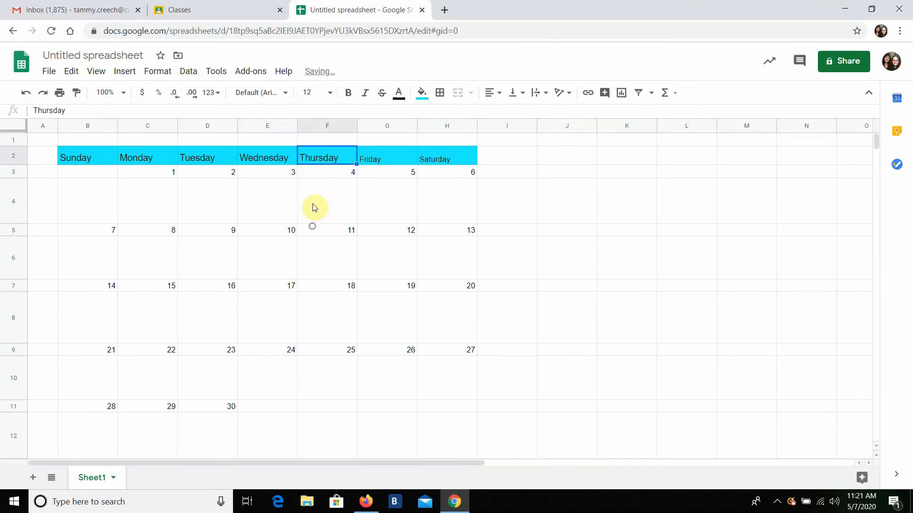
left_click(329, 92)
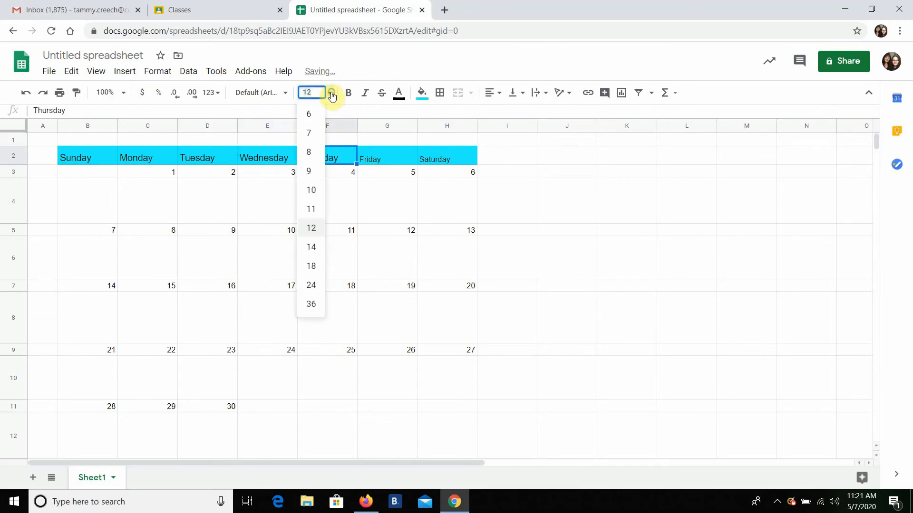
left_click(315, 230)
Set the font size of the Friday and Saturday headings in G2 and H2 to 12.
left_click(388, 158)
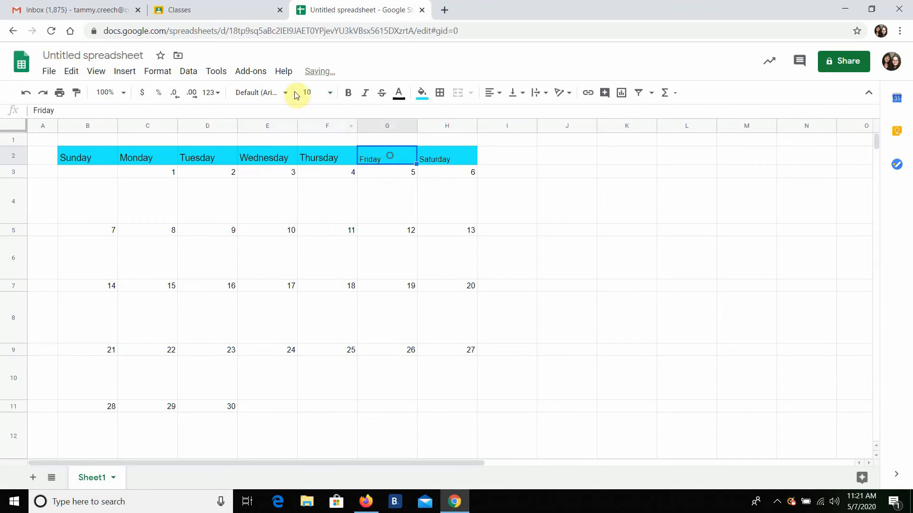
left_click(328, 95)
left_click(315, 229)
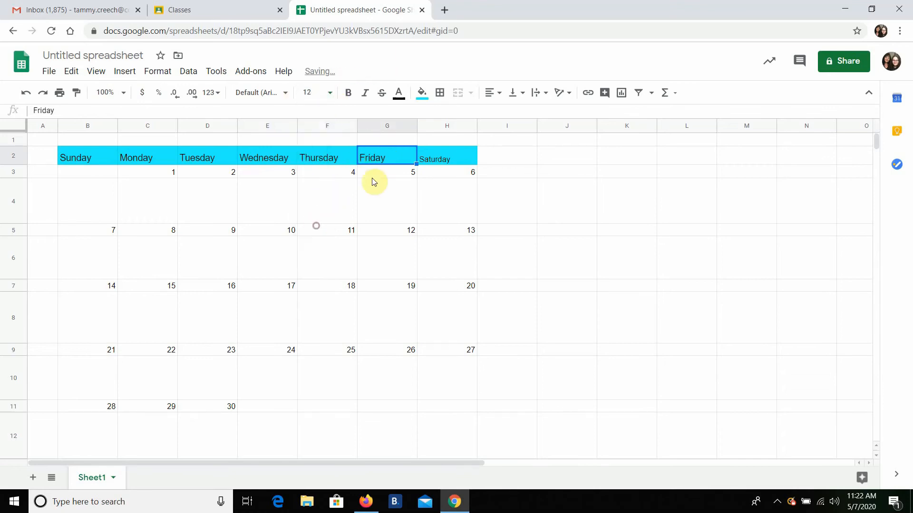
left_click(446, 157)
left_click(330, 95)
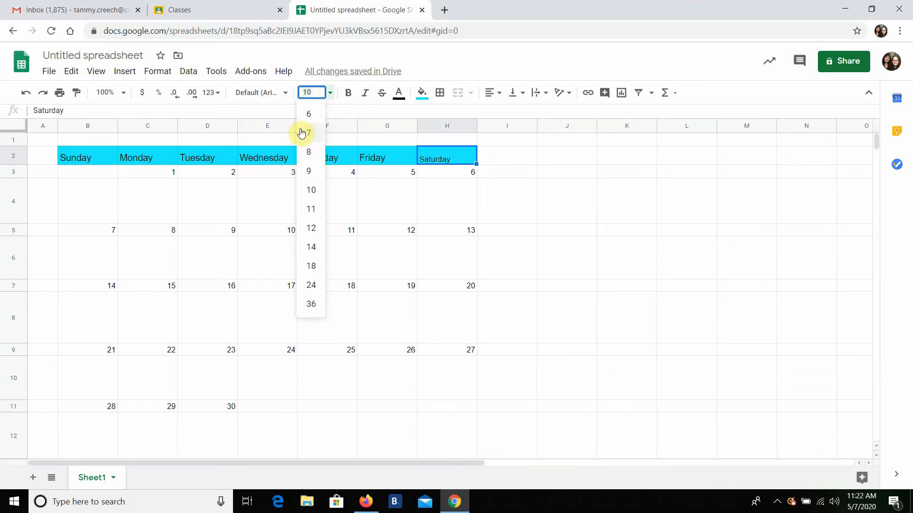
left_click(311, 229)
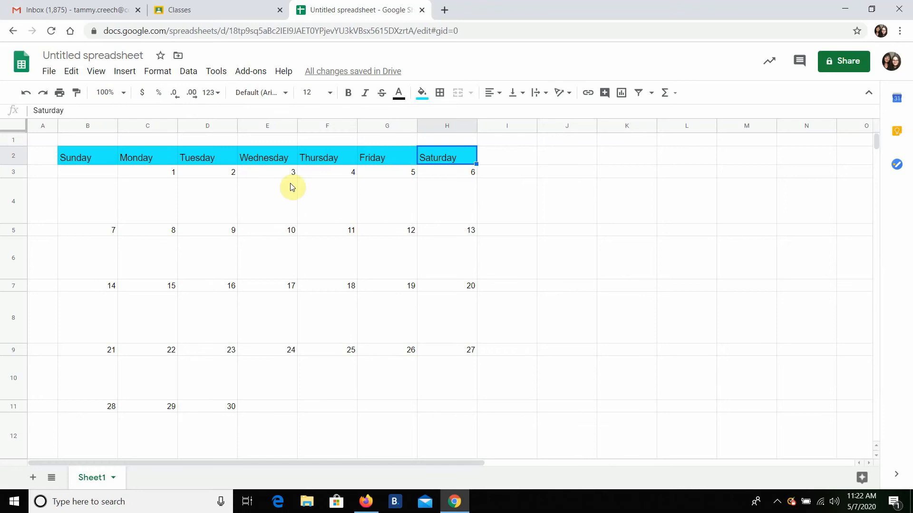
Fill cell C3, which holds date 1, with a medium blue.
left_click(159, 176)
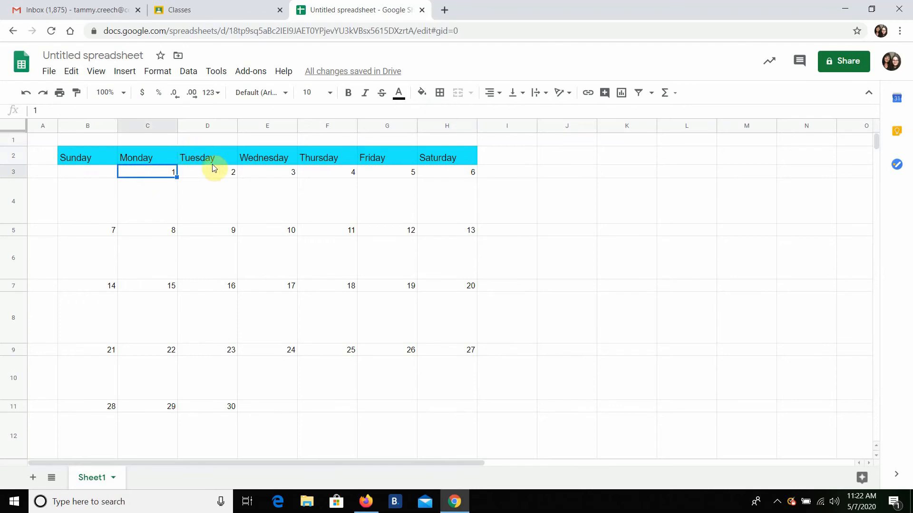
left_click(421, 93)
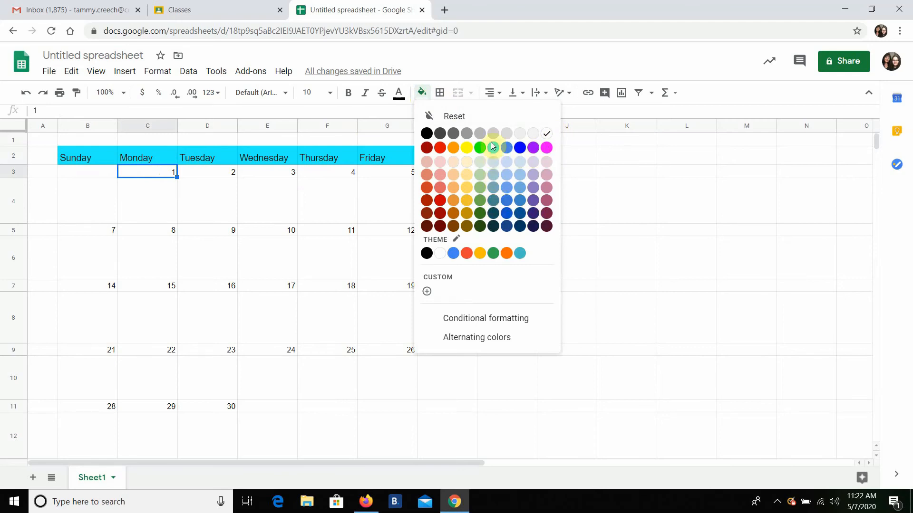
left_click(521, 202)
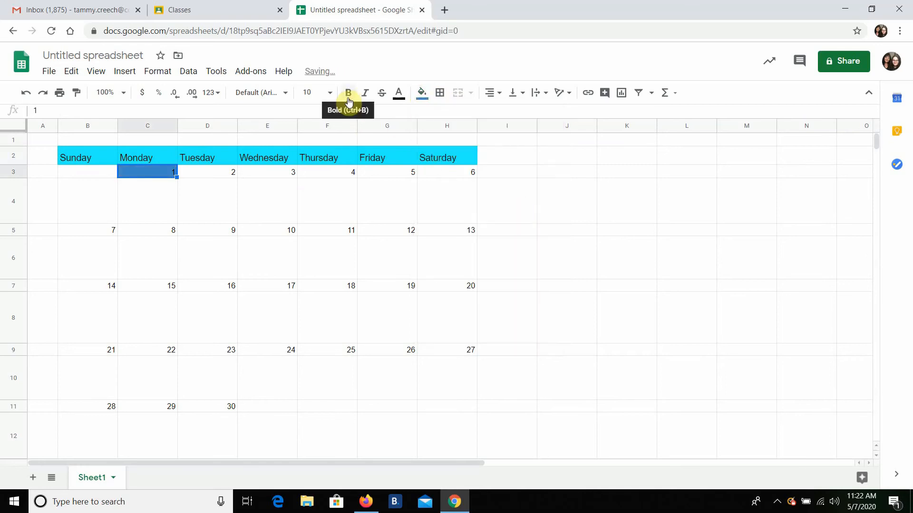
Fill dates 2 through 6 in D3 through H3 with a lighter blue than C3.
left_click(212, 176)
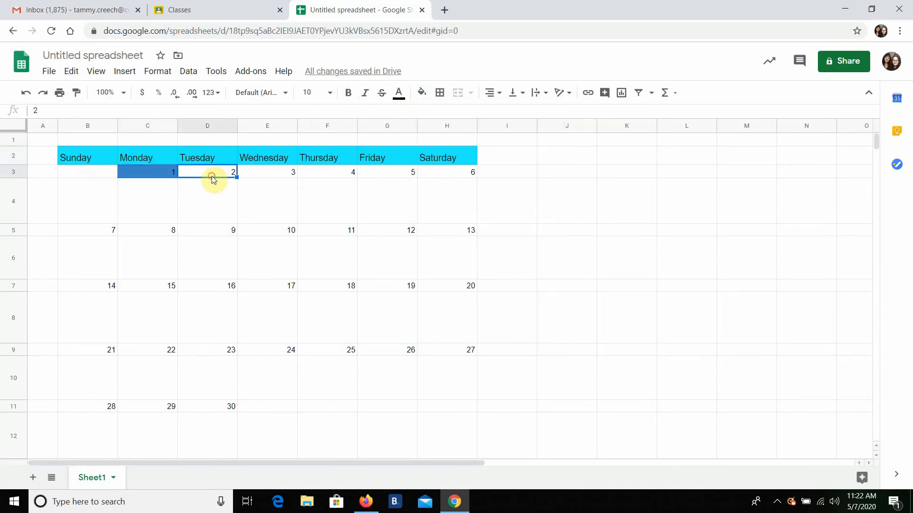
left_click_drag(215, 175, 428, 177)
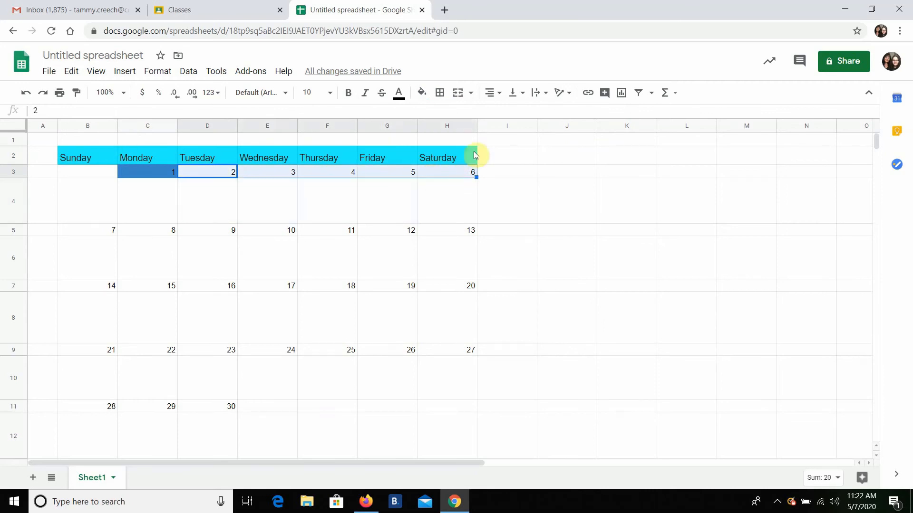
left_click(422, 92)
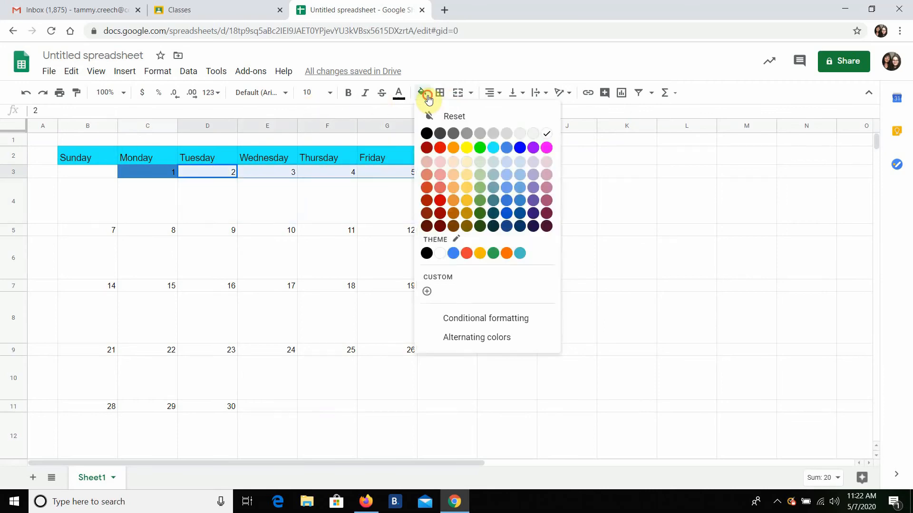
left_click(520, 180)
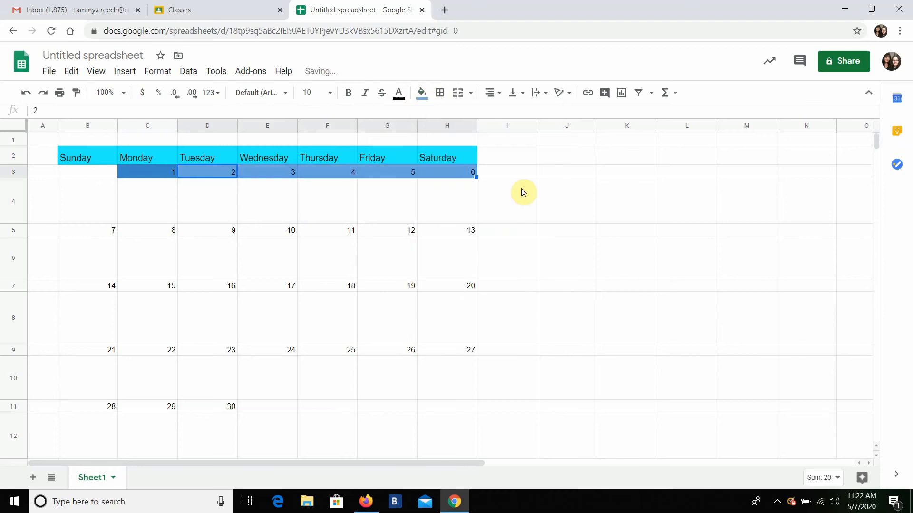
Reapply the medium blue fill to cell C3 and select across the first week's dates.
left_click(153, 232)
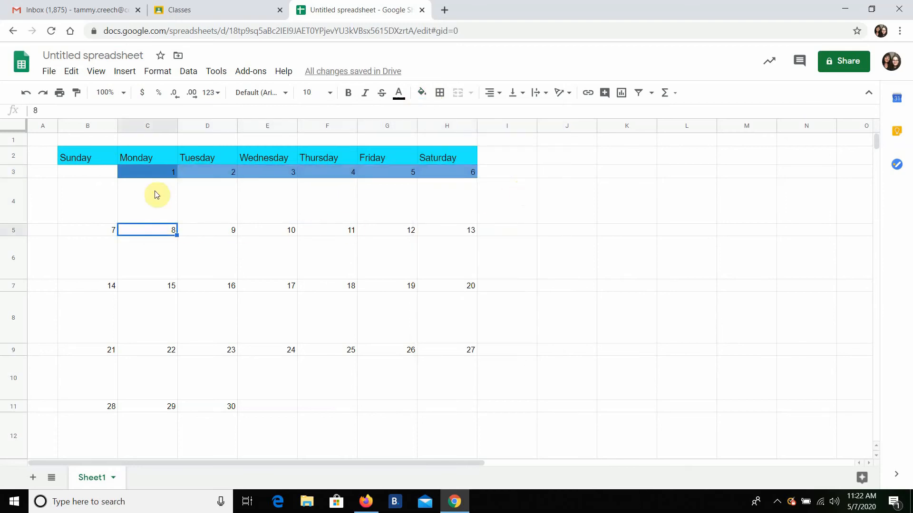
left_click(155, 170)
left_click(422, 92)
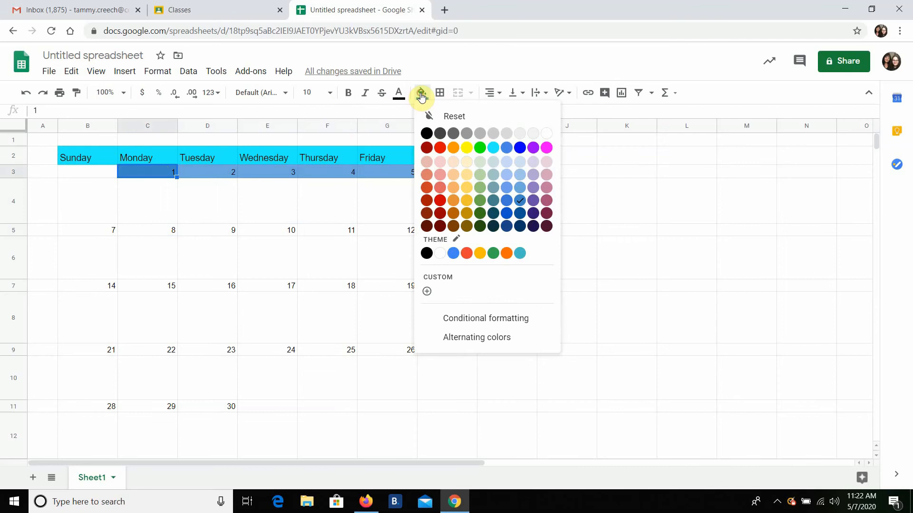
left_click(522, 203)
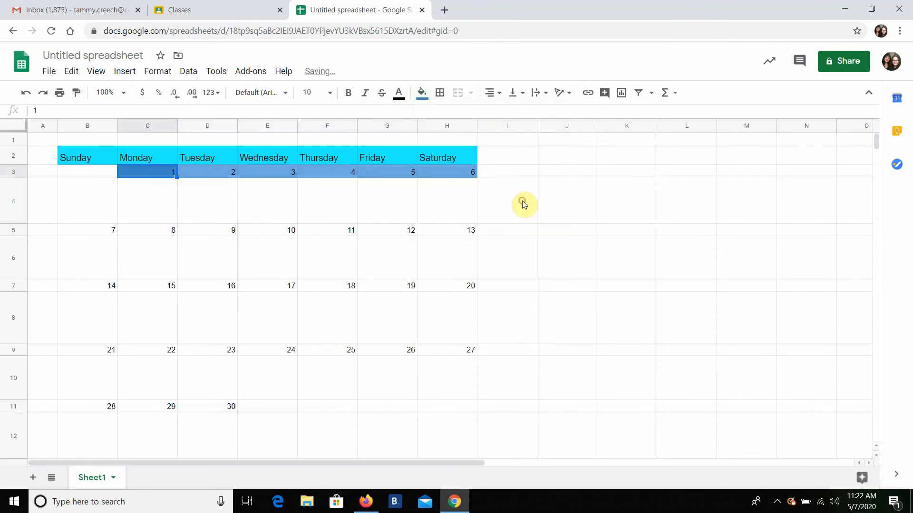
left_click(197, 177)
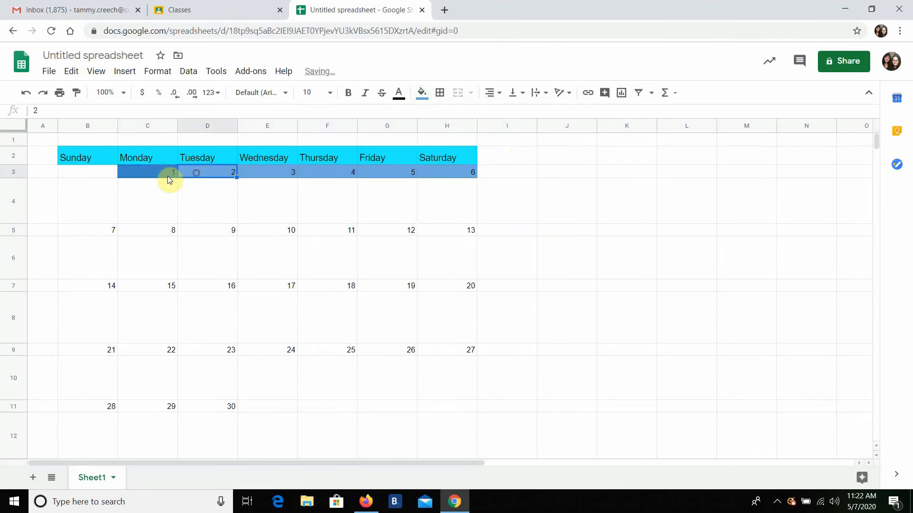
left_click_drag(209, 175, 442, 174)
left_click(117, 173)
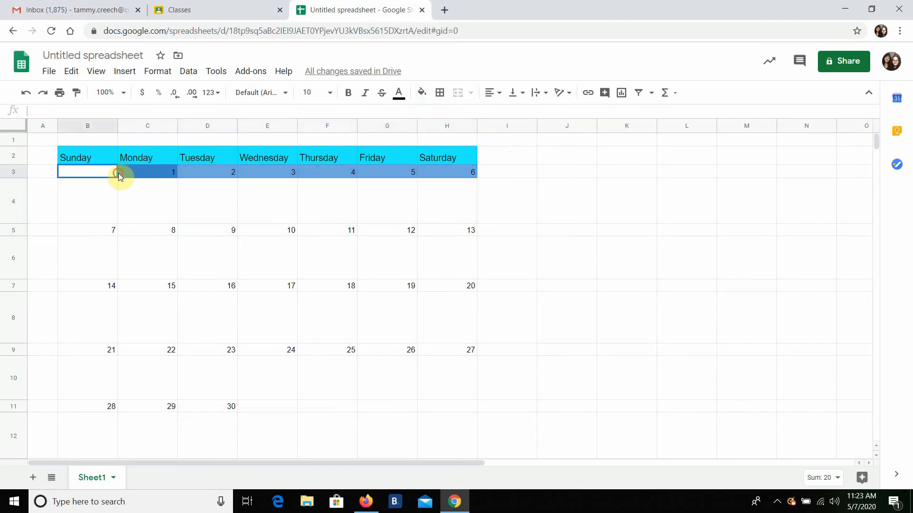
Try a white fill on cell C3, and return it to medium blue.
left_click(146, 175)
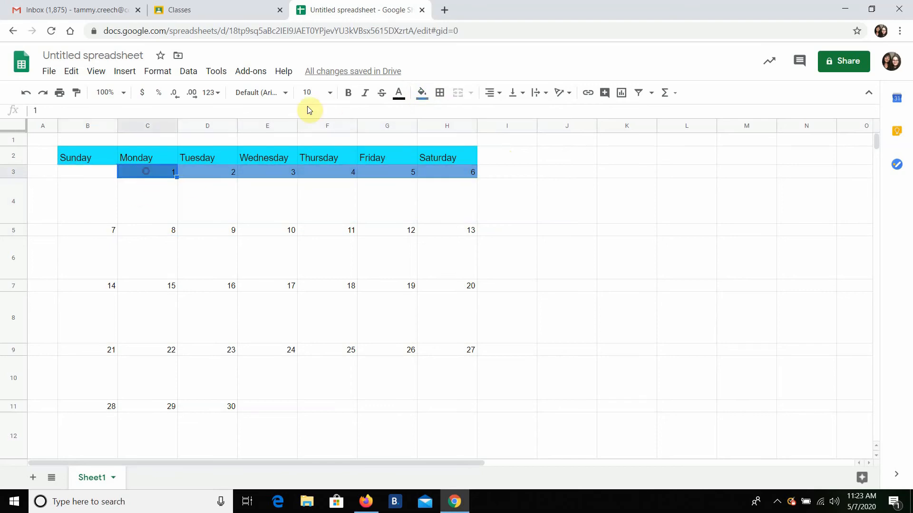
left_click(421, 93)
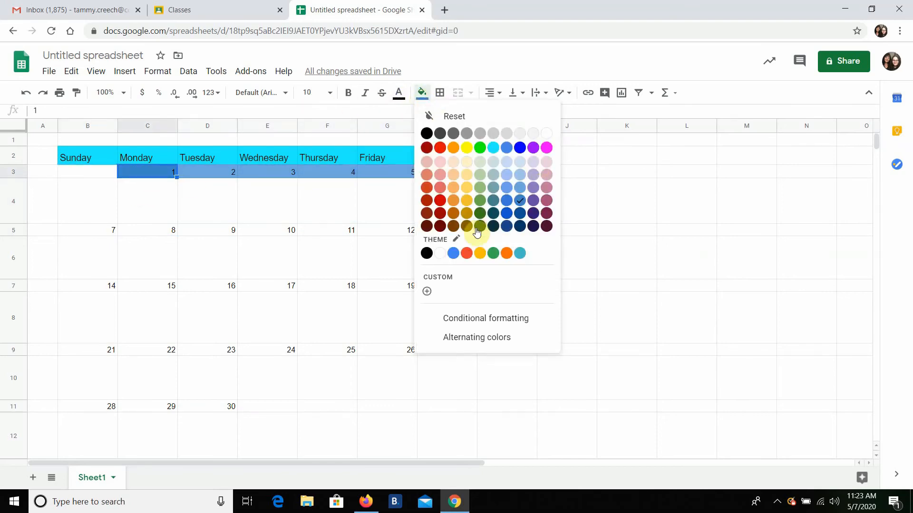
left_click(439, 253)
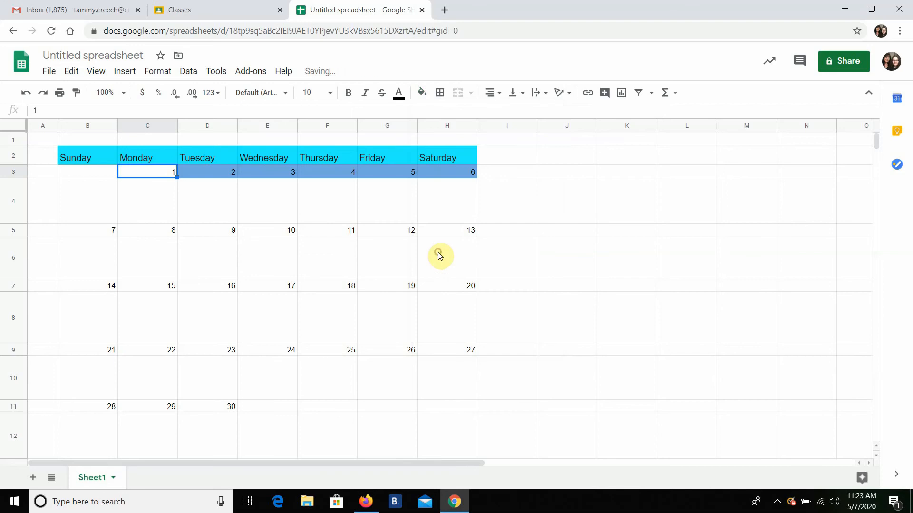
left_click(421, 94)
left_click(522, 204)
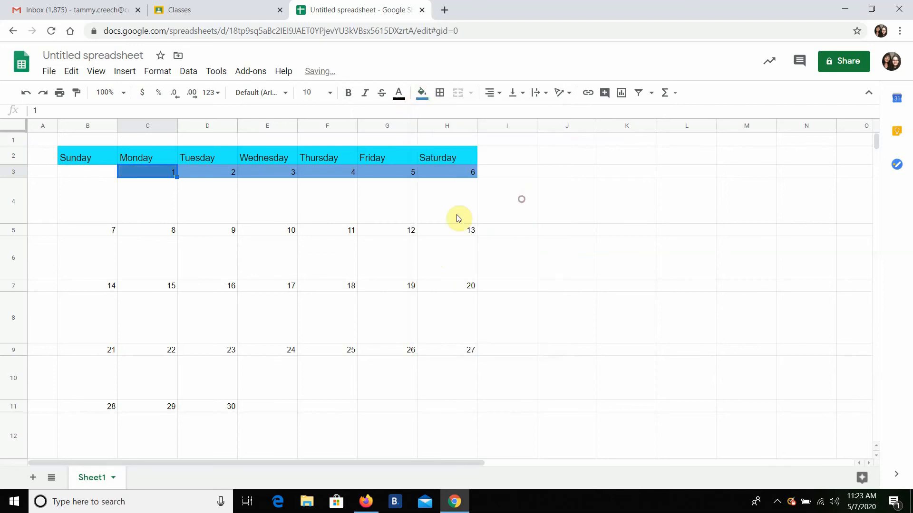
Fill dates 7 through 13 in B5 through H5 with the same medium blue as date 1.
left_click(152, 234)
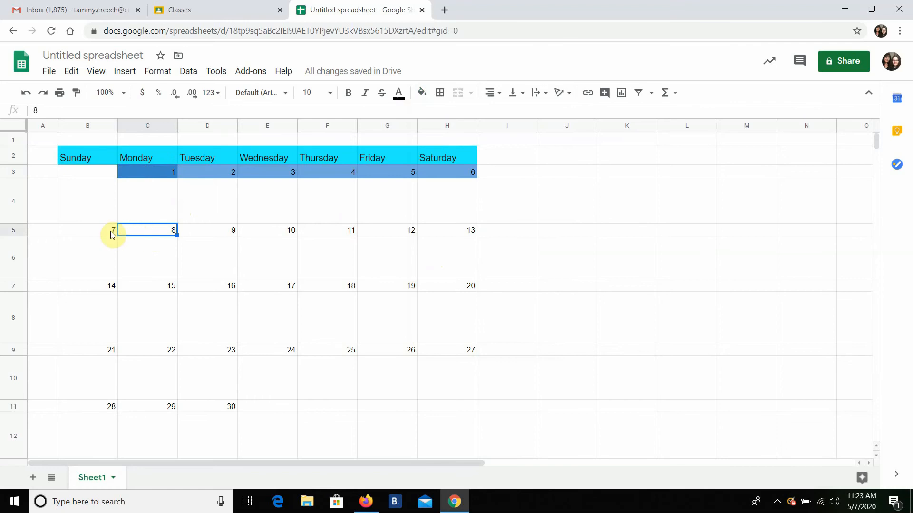
left_click_drag(112, 233, 463, 229)
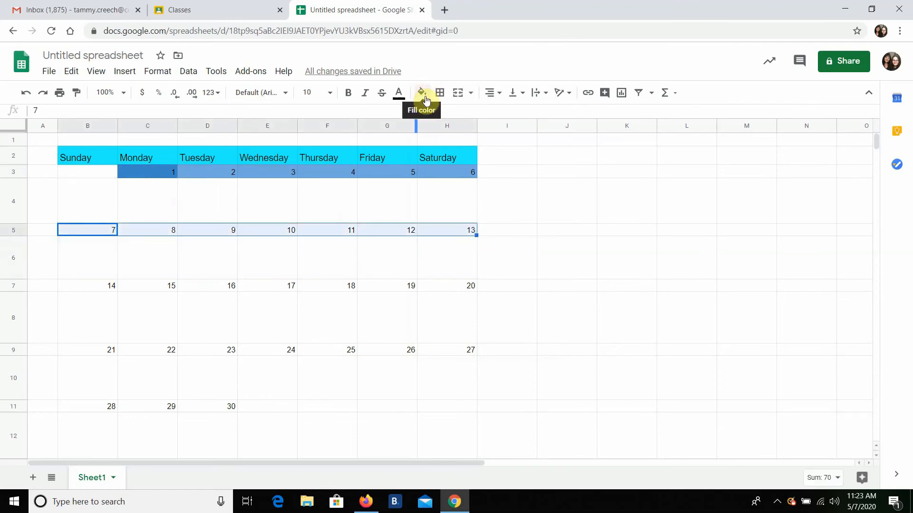
left_click(425, 100)
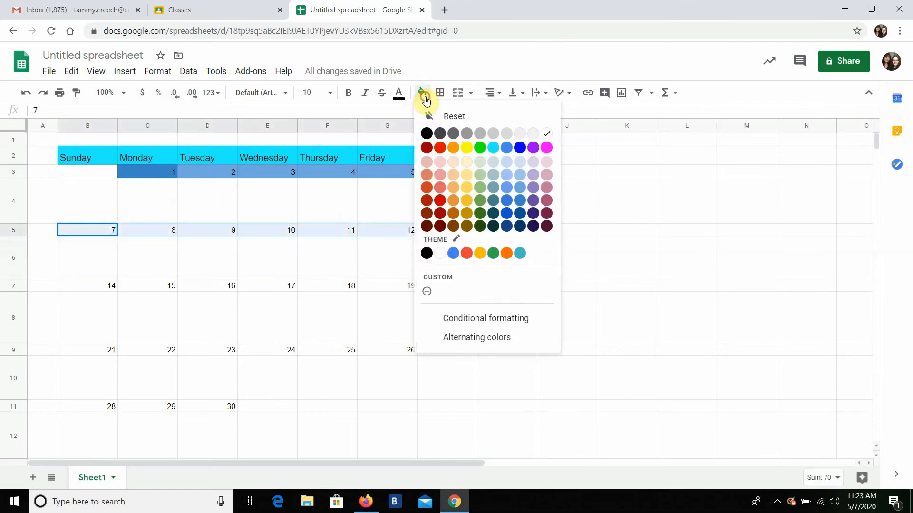
left_click(523, 203)
left_click(90, 289)
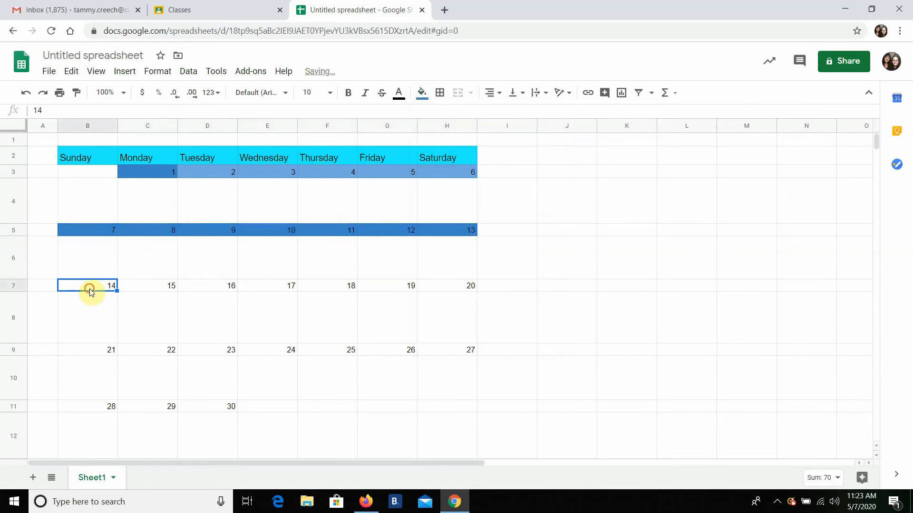
Change the fill of dates 2 through 6 in D3 through H3 to the medium blue of date 1.
left_click_drag(210, 172, 445, 173)
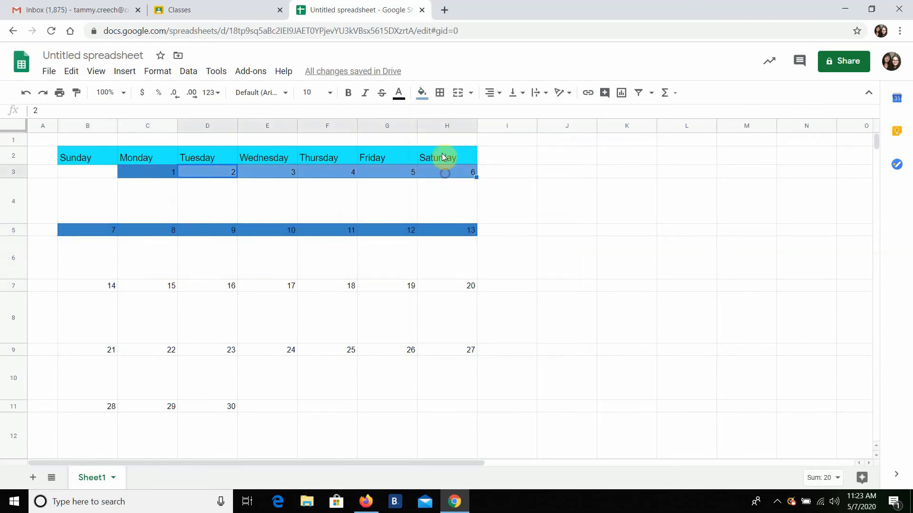
left_click(422, 92)
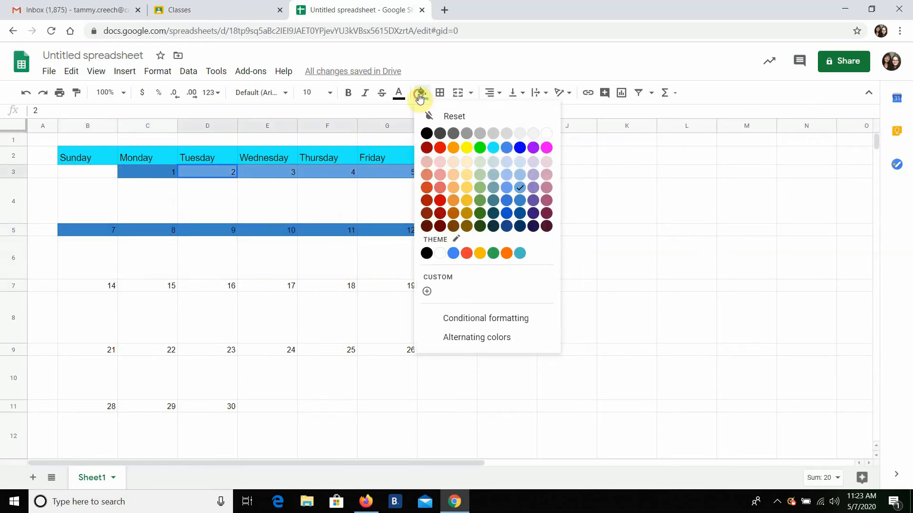
left_click(521, 204)
Fill dates 14 through 30 in rows 7, 9 and 11 with the same medium blue.
left_click_drag(77, 290, 443, 296)
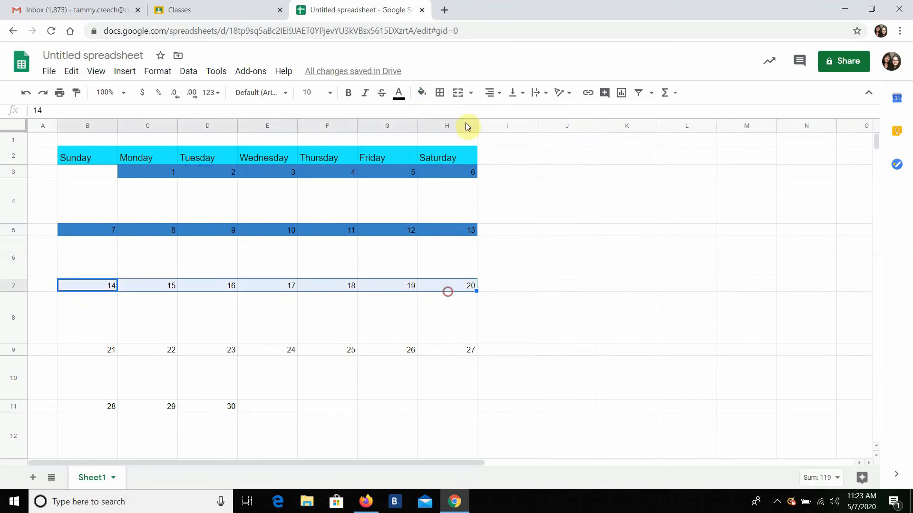
left_click(426, 97)
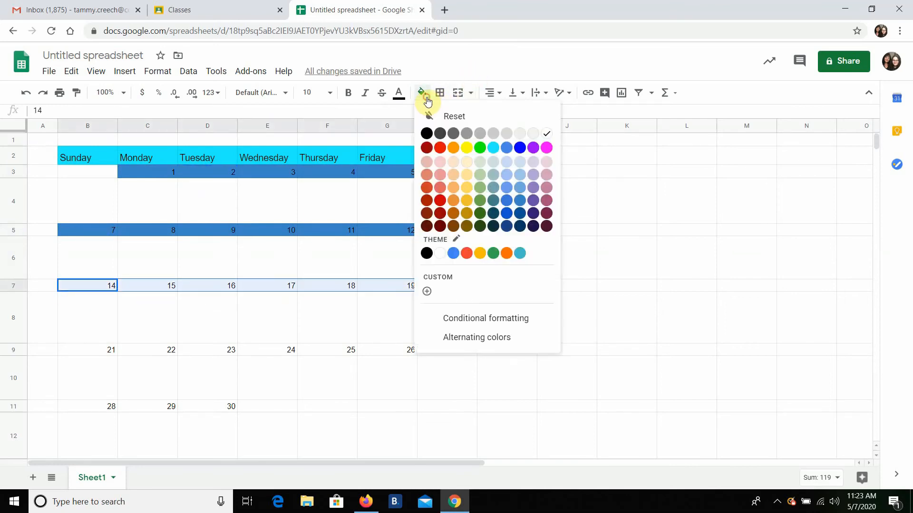
left_click(520, 200)
left_click_drag(92, 354, 454, 353)
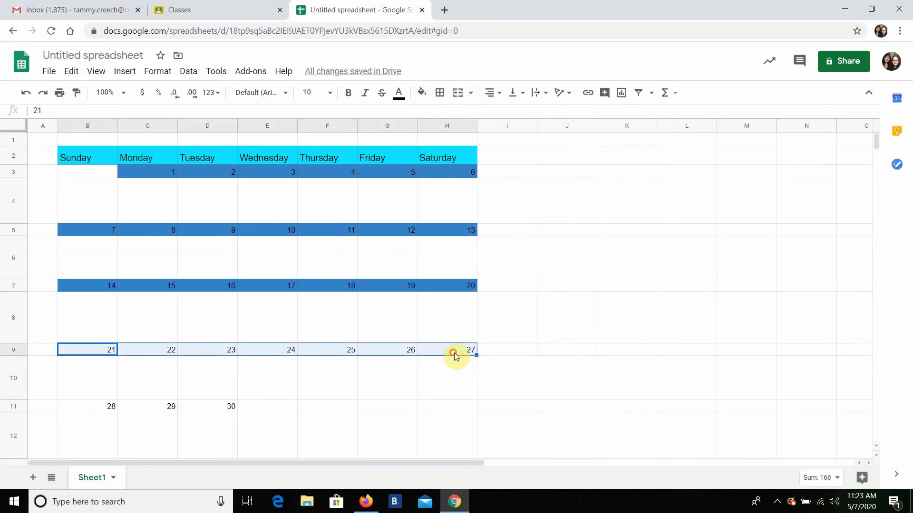
left_click(422, 93)
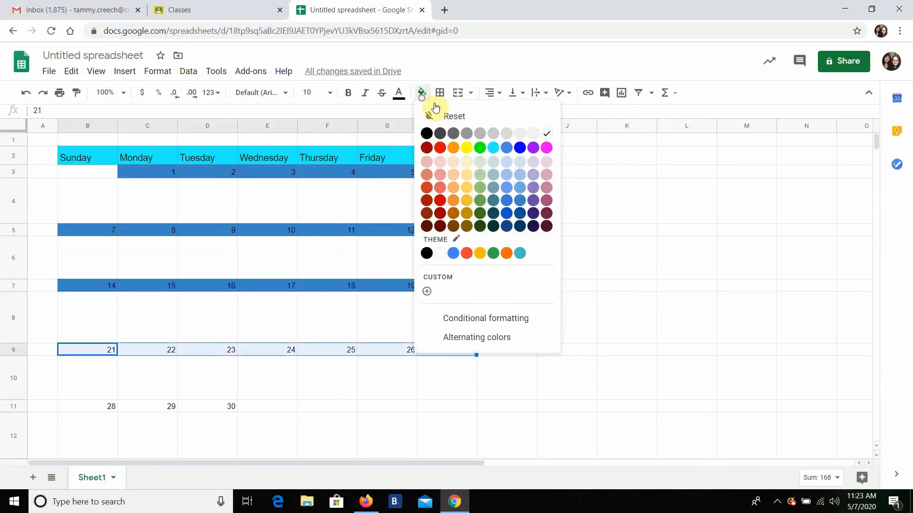
left_click(520, 201)
left_click_drag(101, 411, 207, 406)
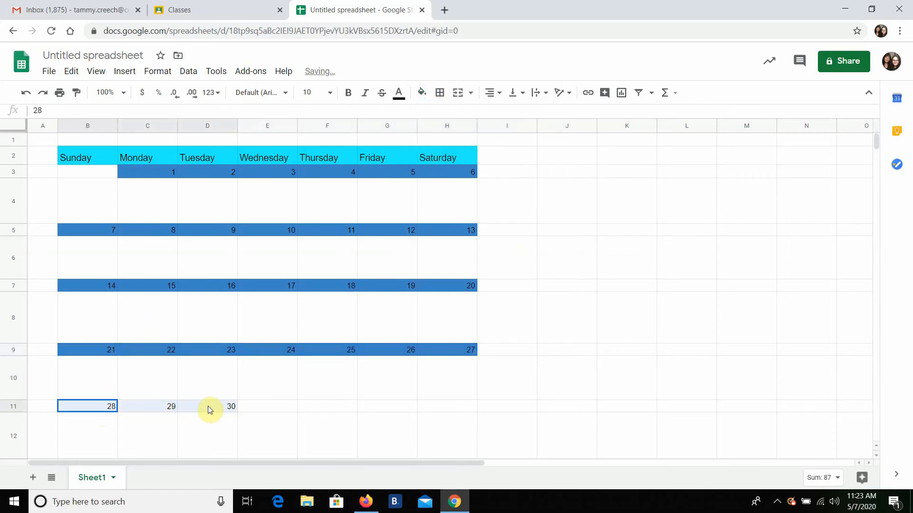
left_click(421, 100)
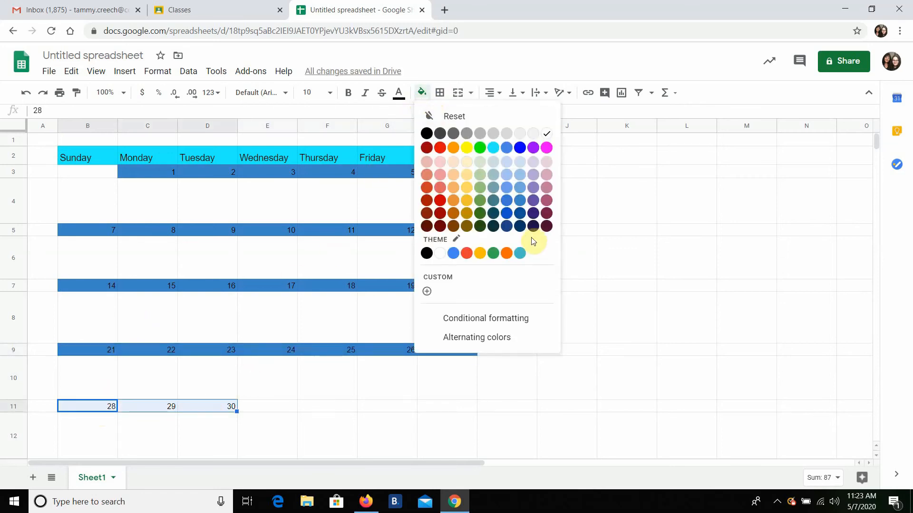
left_click(519, 207)
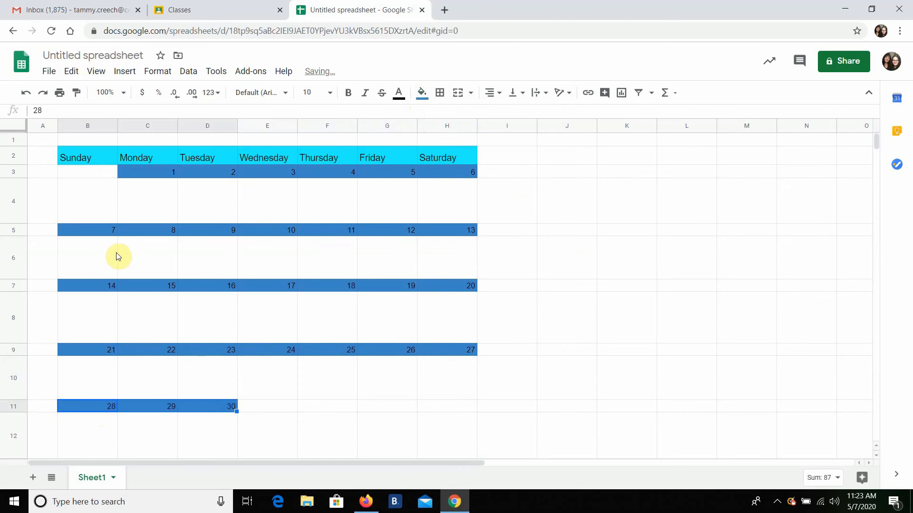
left_click(386, 210)
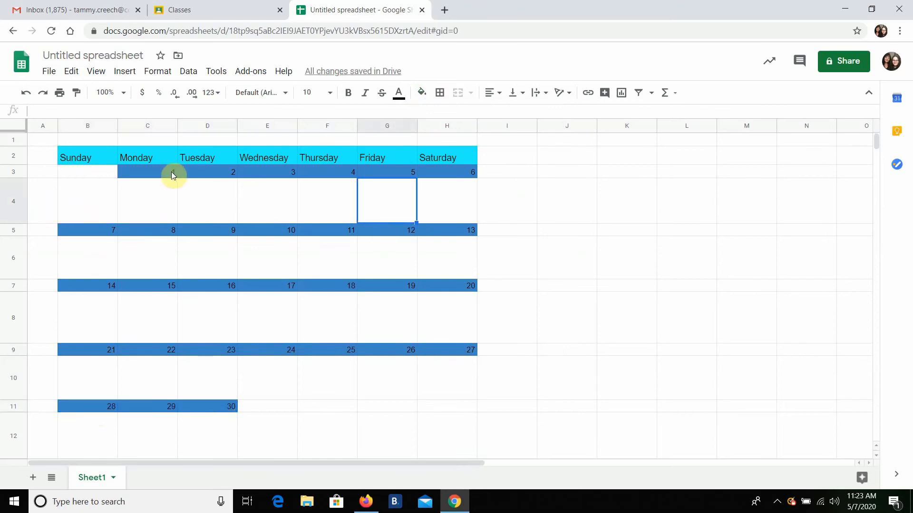
Make dates 1 through 6 in C3 through H3 bold.
left_click(143, 172)
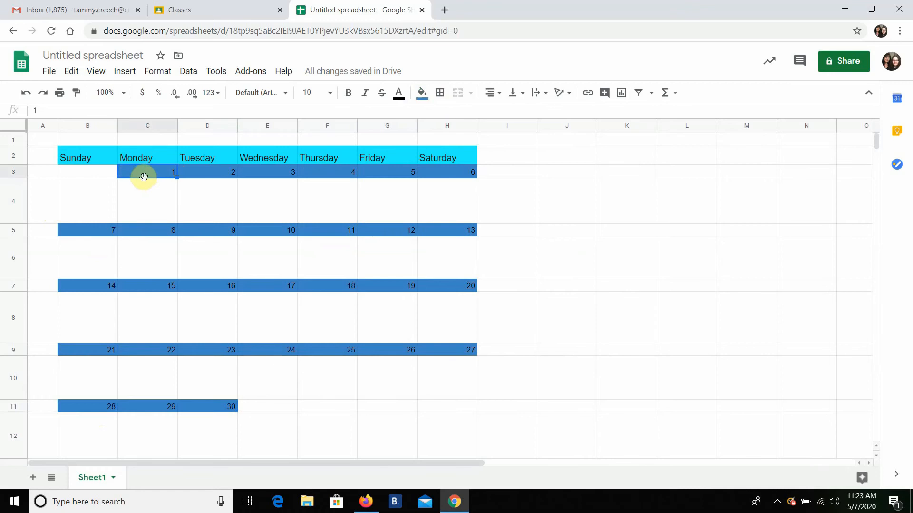
left_click_drag(144, 174, 464, 179)
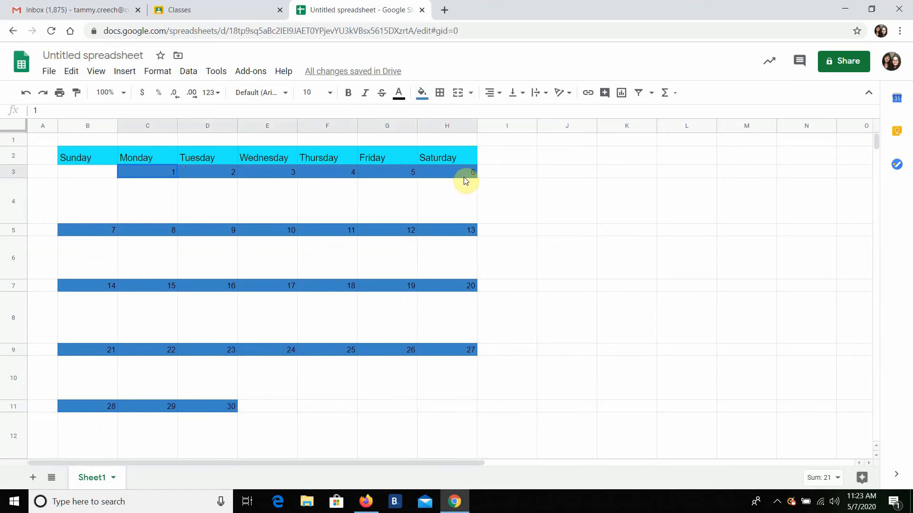
left_click(347, 95)
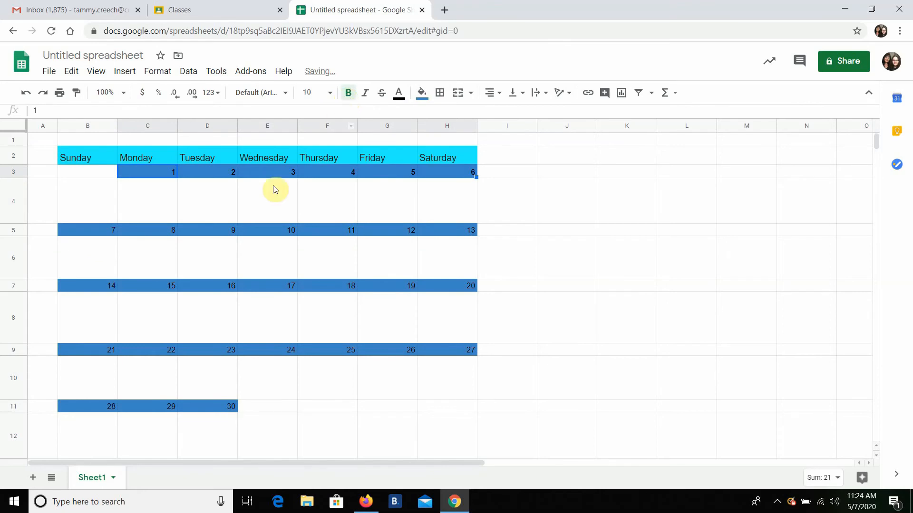
Give dates 7 through 13 in row 5 white, bold text.
left_click_drag(109, 231, 455, 233)
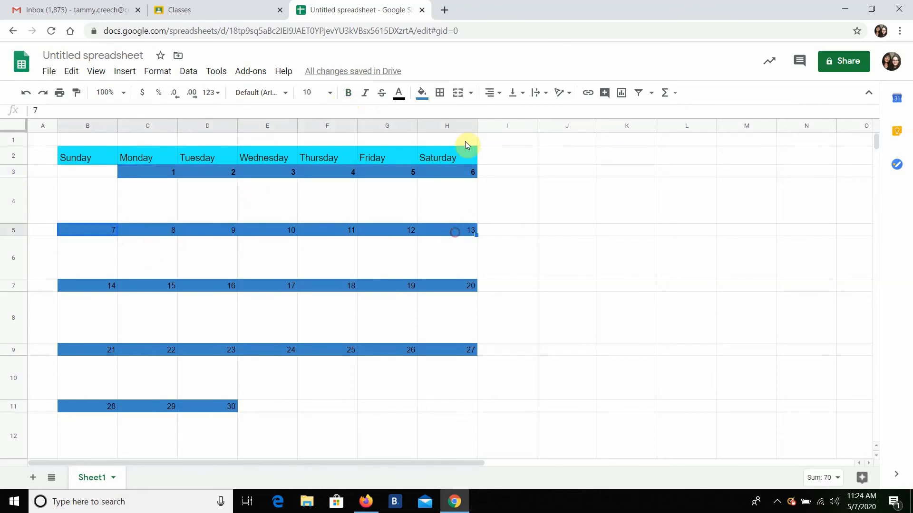
left_click(398, 98)
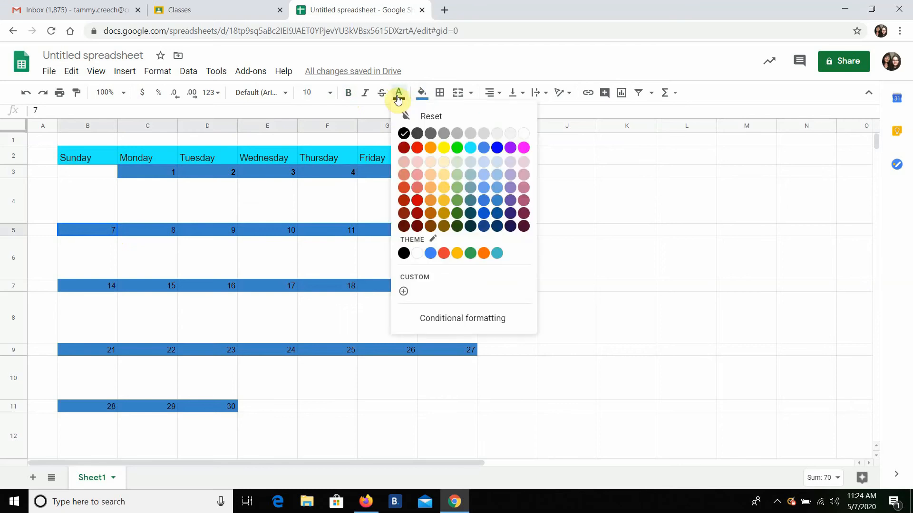
left_click(417, 253)
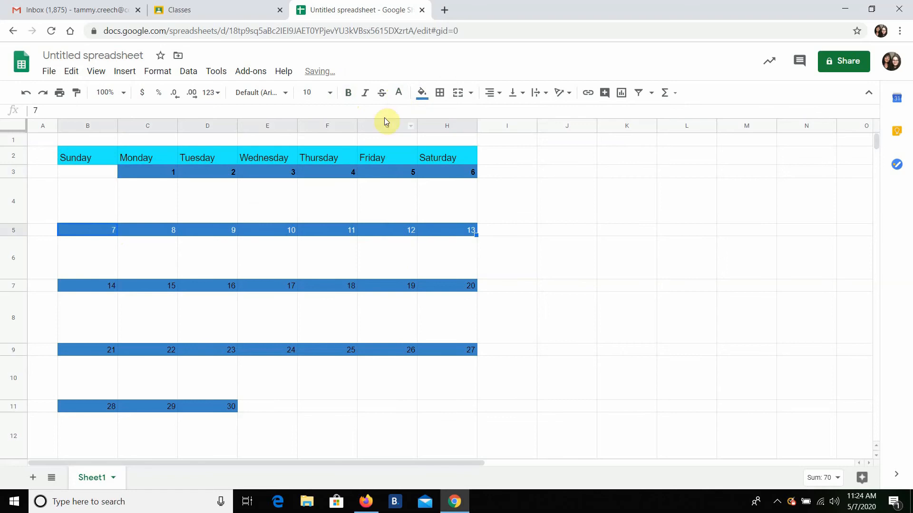
left_click(349, 95)
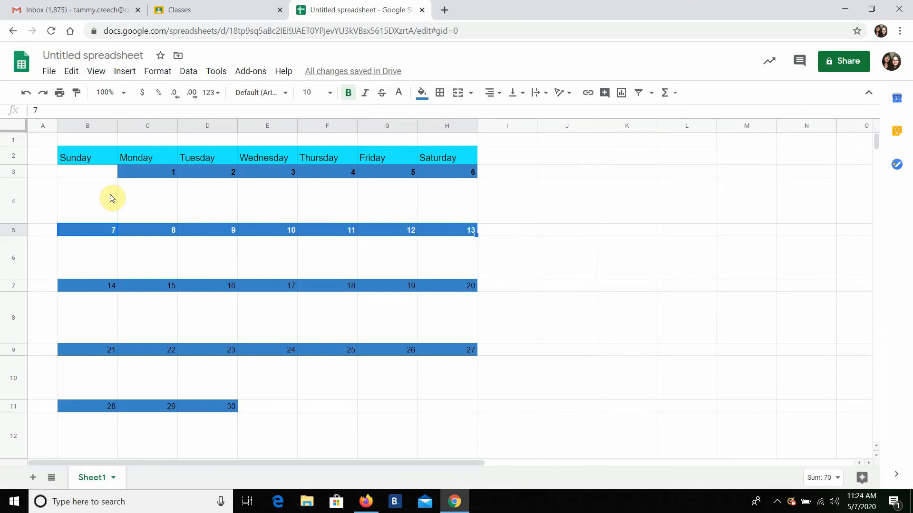
left_click(464, 199)
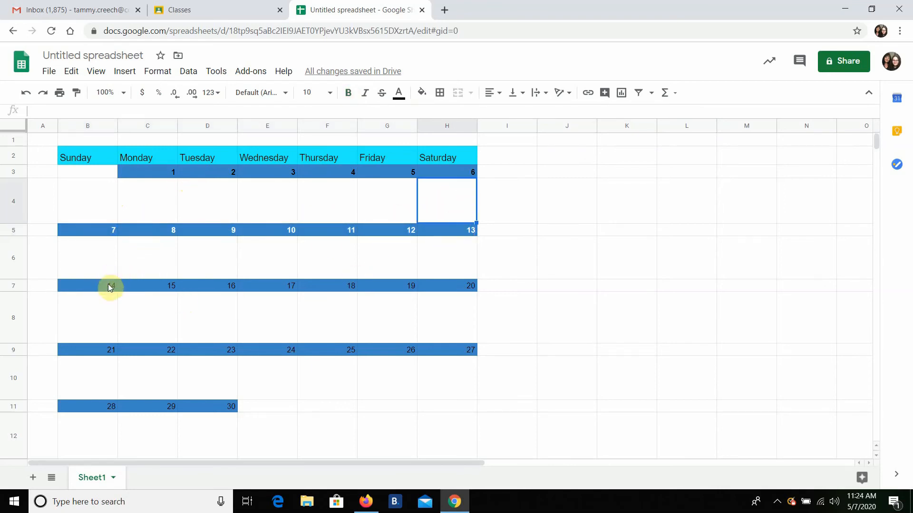
Make dates 14 through 30 in rows 7, 9 and 11 bold, keeping their black text.
left_click_drag(108, 285, 453, 288)
left_click(348, 93)
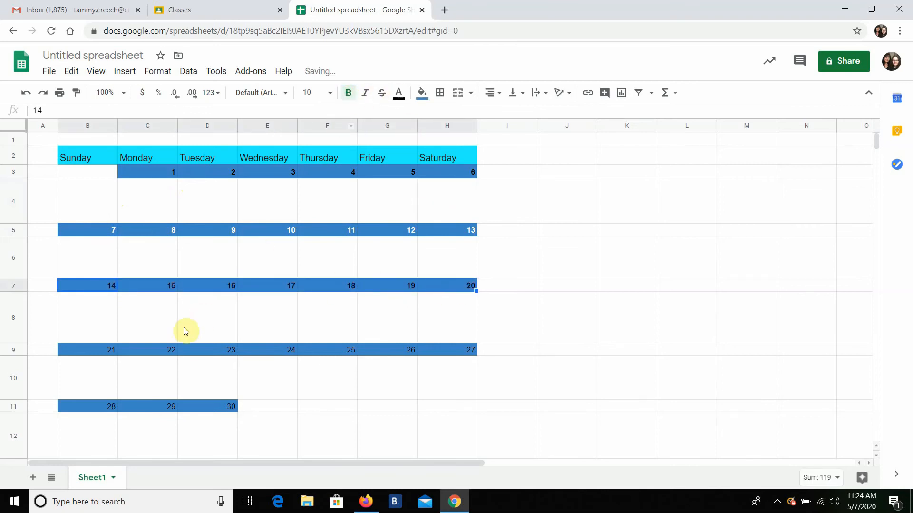
left_click_drag(102, 353, 457, 352)
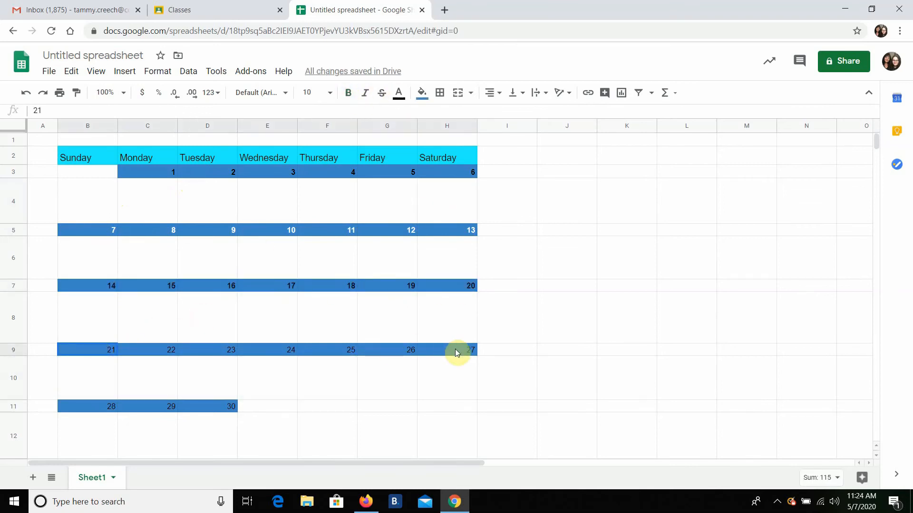
left_click(350, 92)
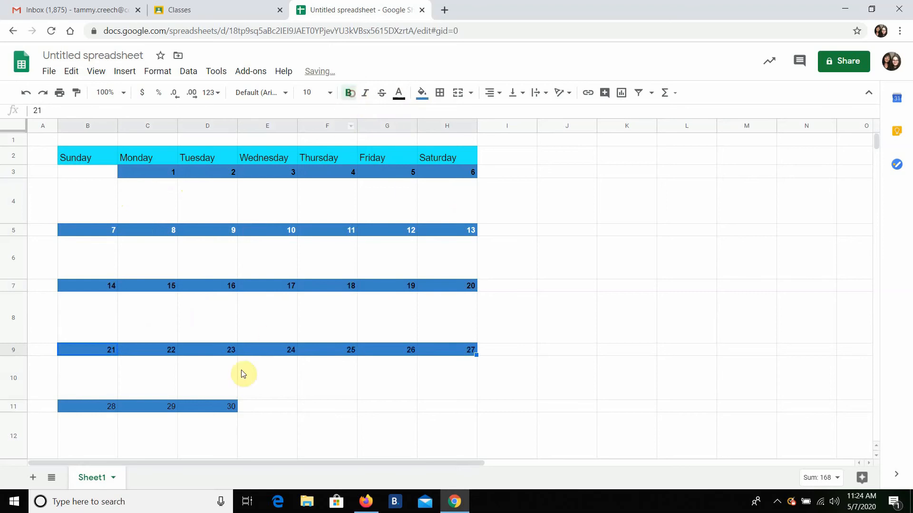
left_click_drag(110, 409, 230, 408)
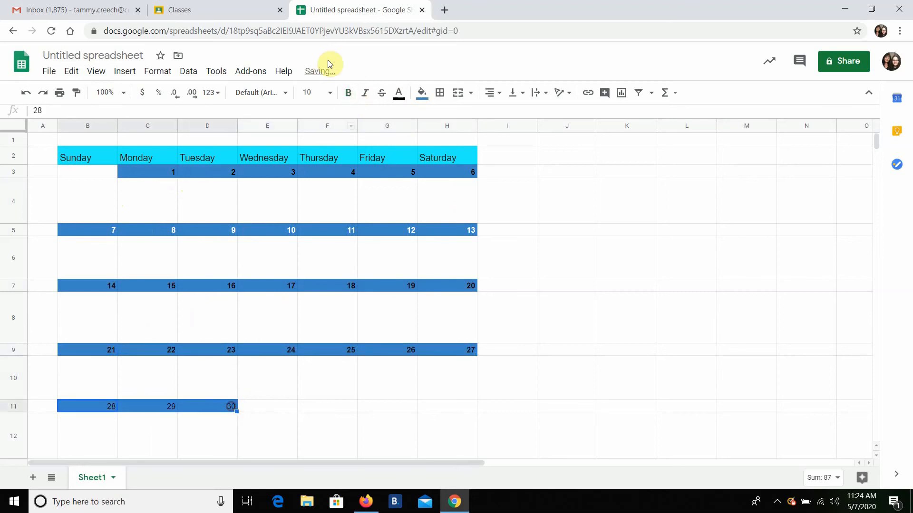
left_click(348, 92)
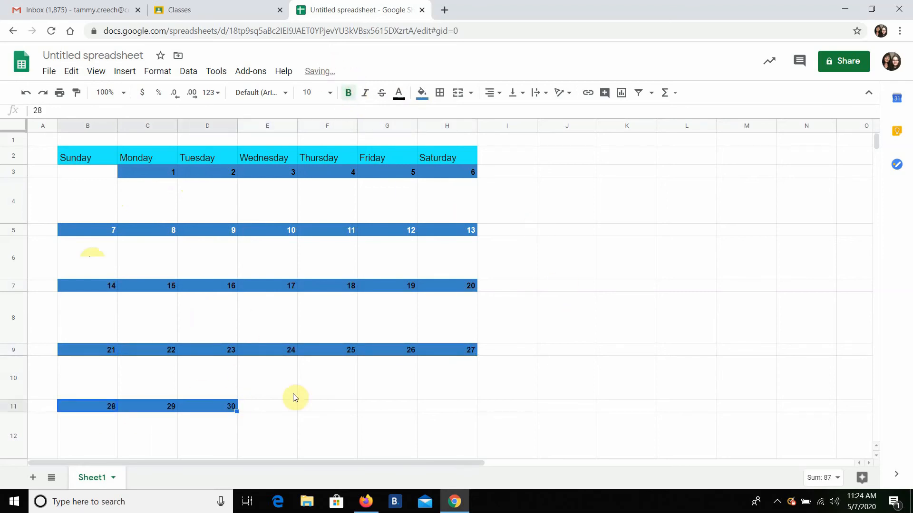
left_click(142, 205)
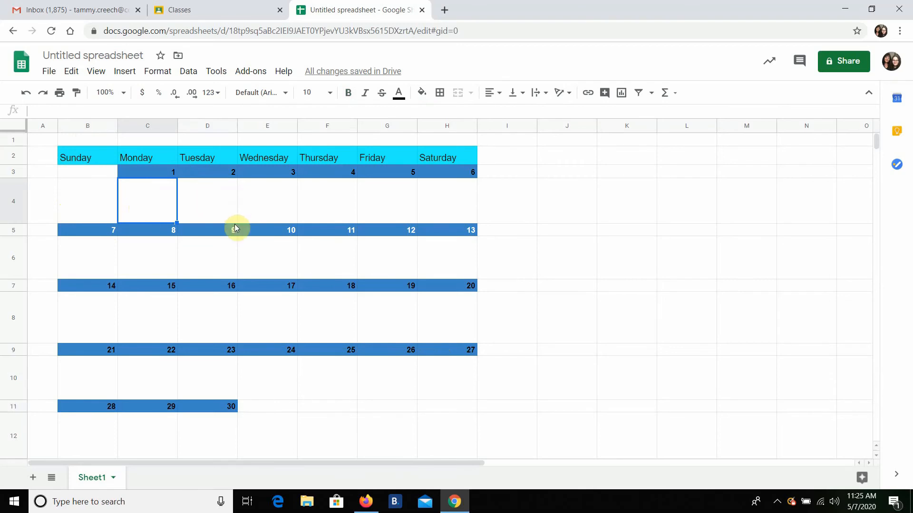
Enter "Bahama Cruz" in D4, the entry cell under Tuesday the 2nd.
left_click(212, 210)
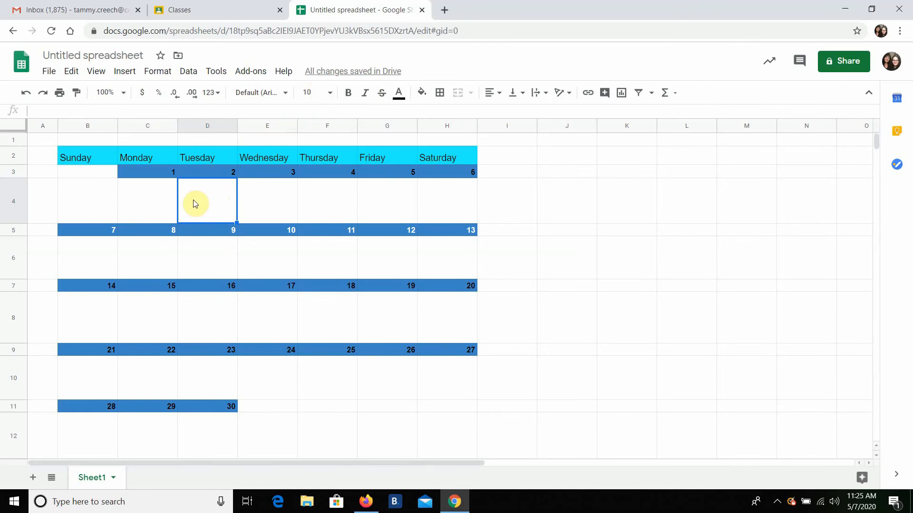
type("Bahama Cruz")
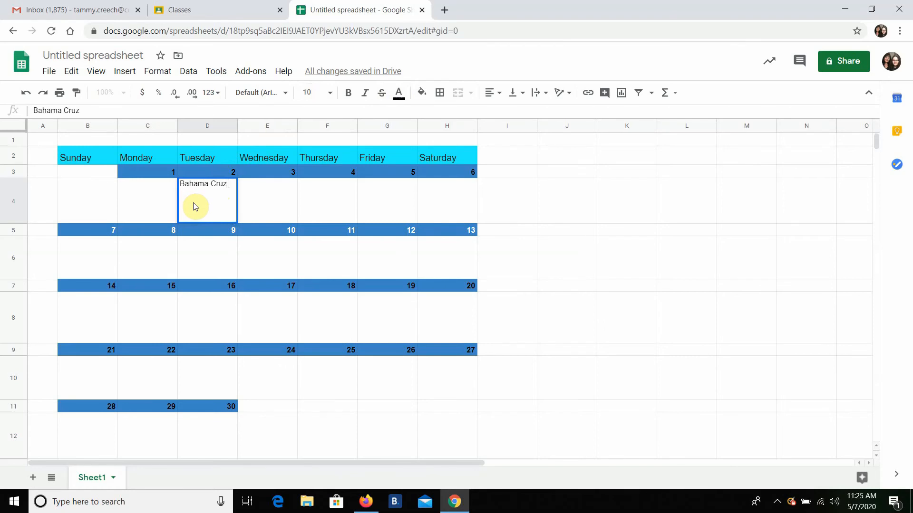
left_click(256, 198)
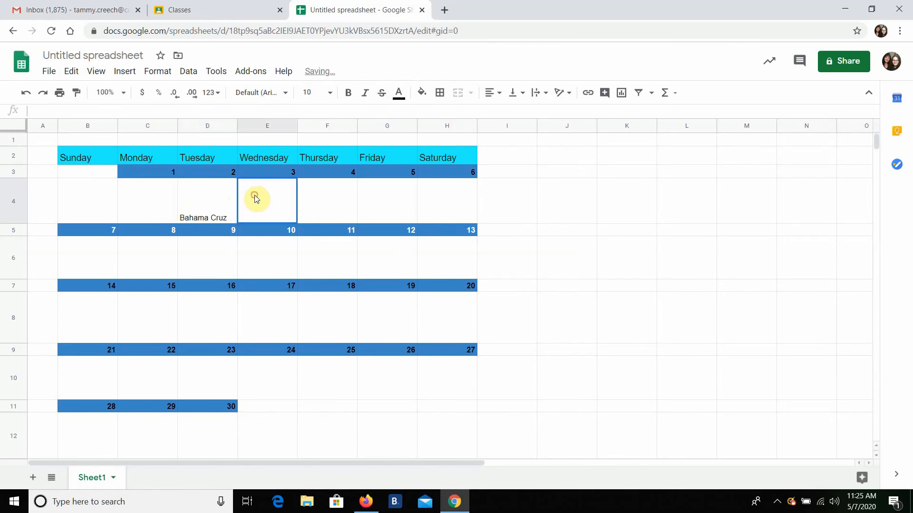
Insert "Leave on" before the existing text in D4 so the entry reads "Leave on Bahama Cruz".
left_click(212, 210)
double_click(211, 205)
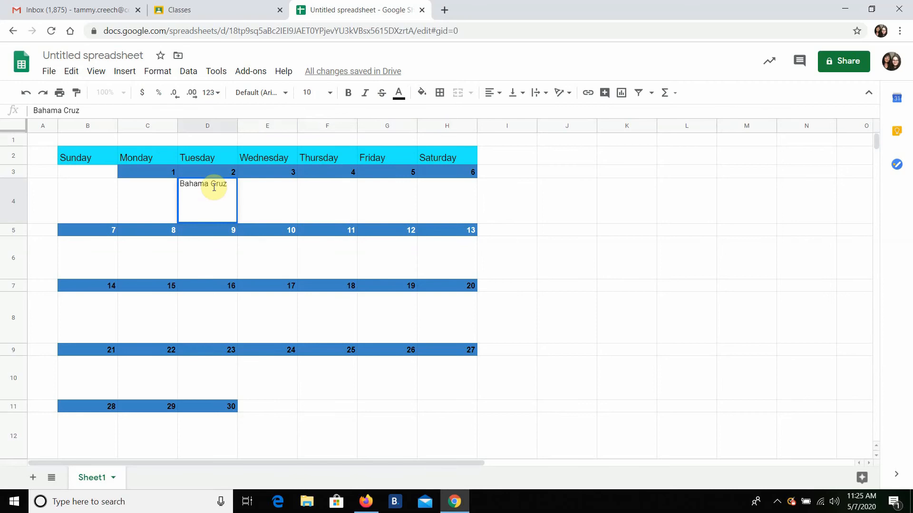
double_click(180, 181)
left_click(180, 181)
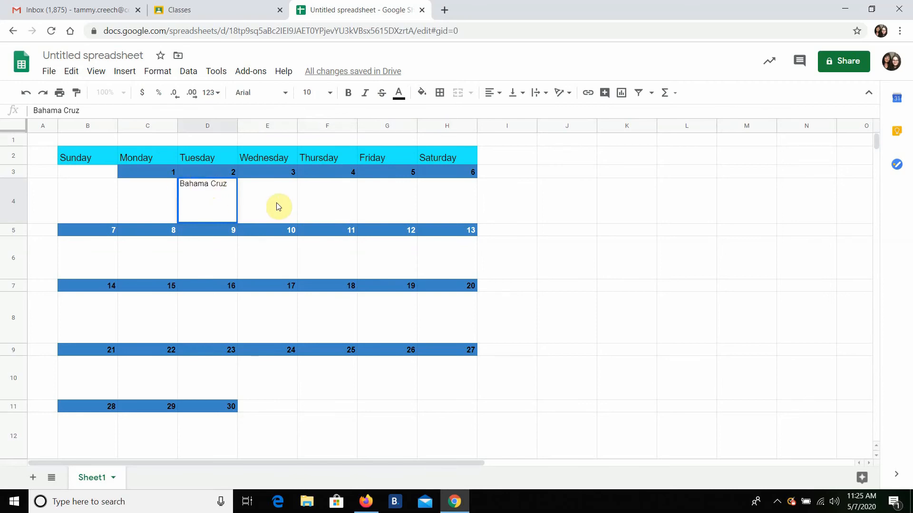
type("Lev")
key("BackSpace")
type("ave on")
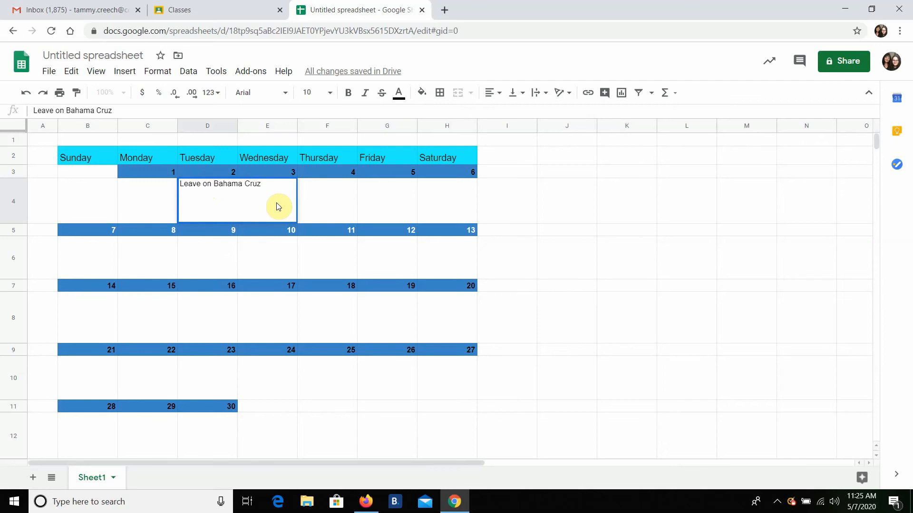
left_click(313, 207)
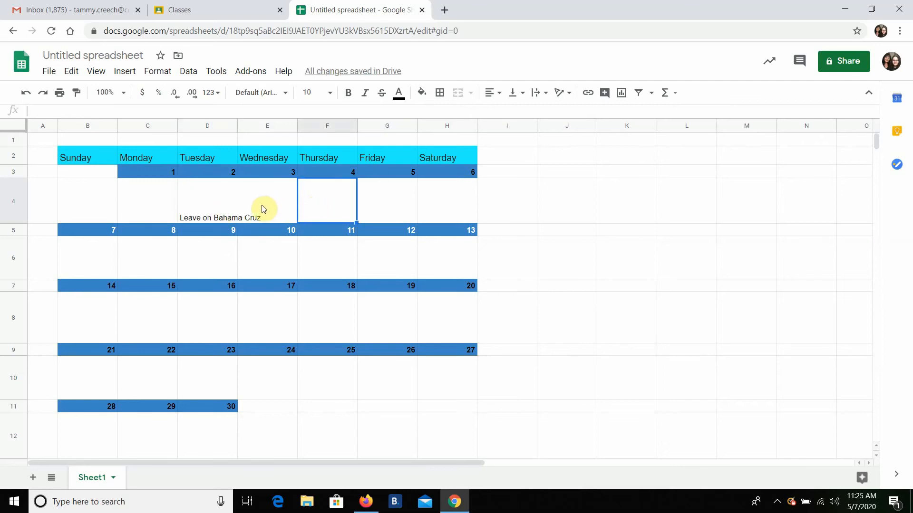
Wrap the text of the "Leave on Bahama Cruz" entry in D4 so it stays within its cell.
left_click(210, 197)
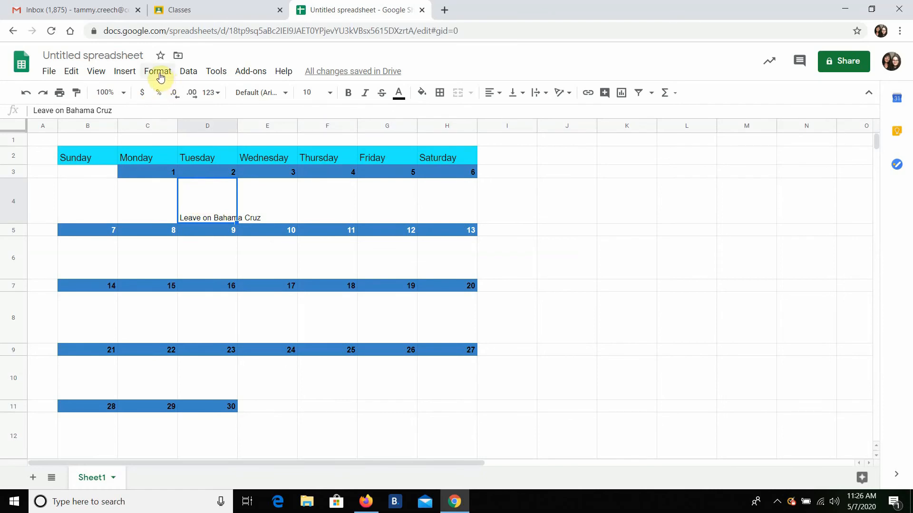
left_click(159, 72)
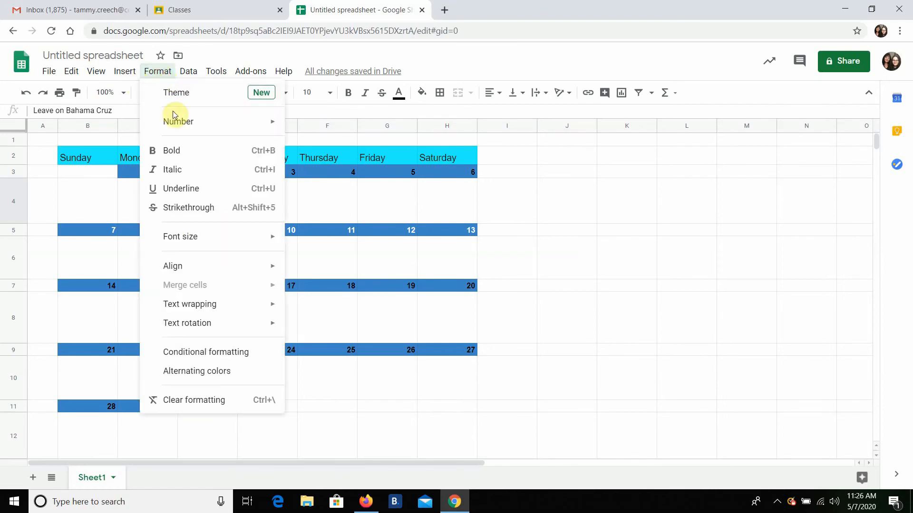
mouse_move(187, 271)
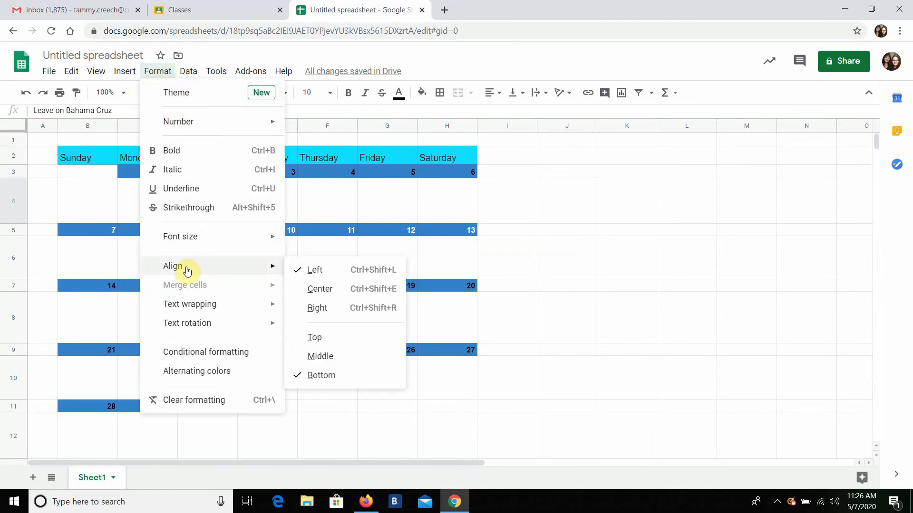
mouse_move(192, 307)
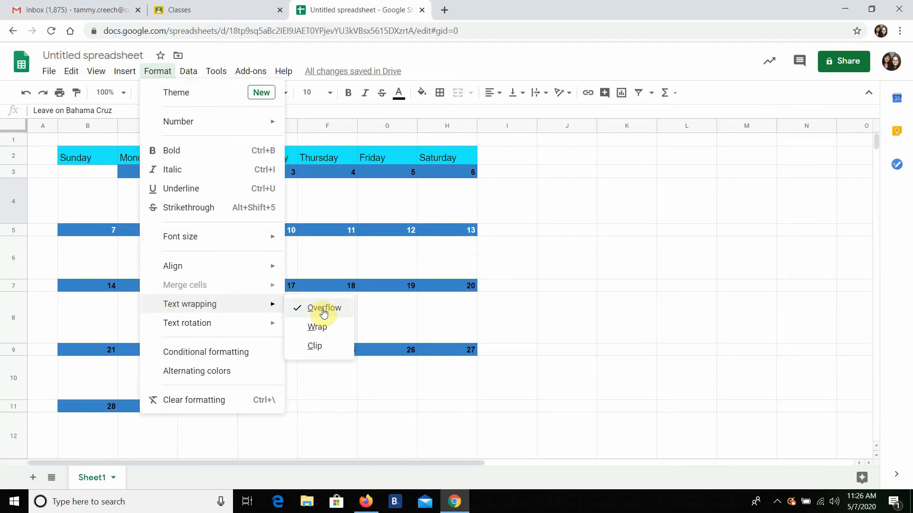
left_click(312, 327)
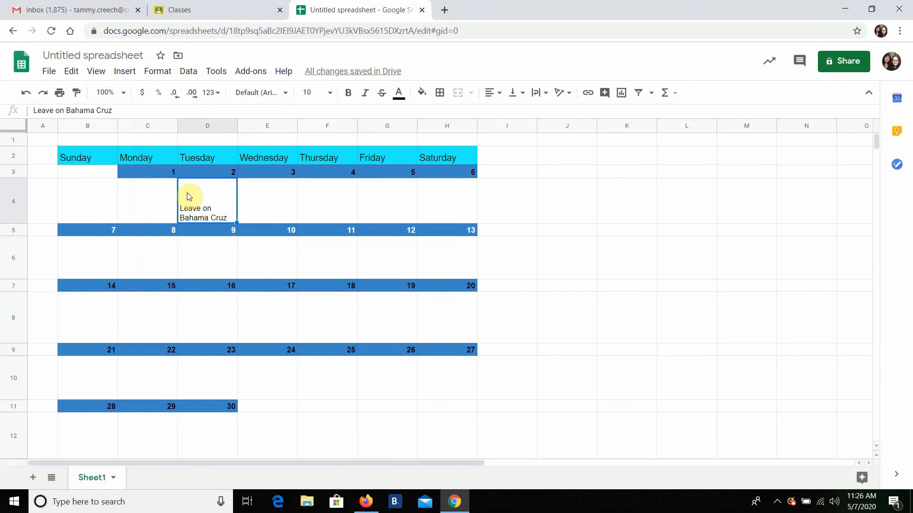
left_click(266, 206)
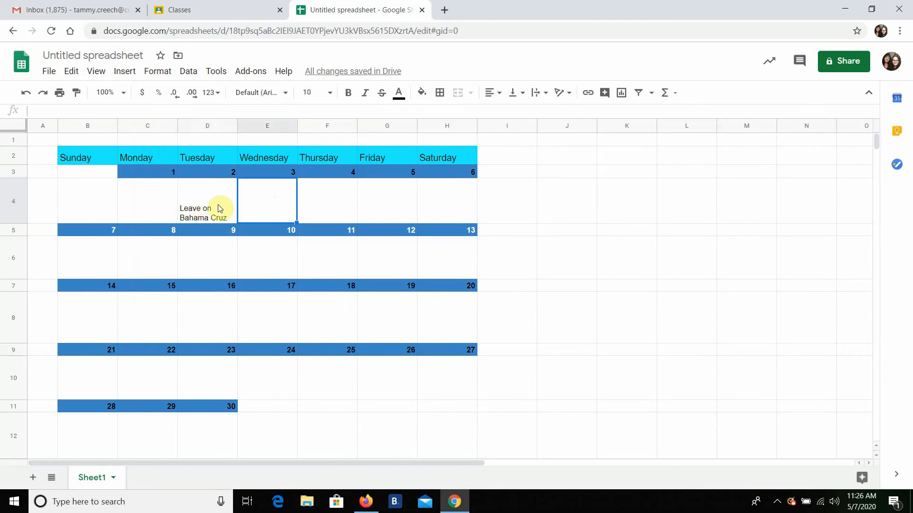
left_click(217, 205)
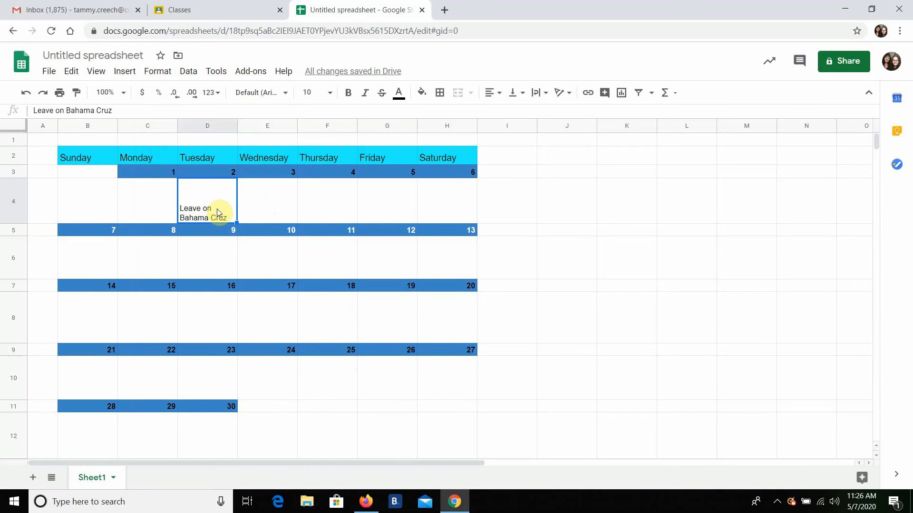
left_click(268, 211)
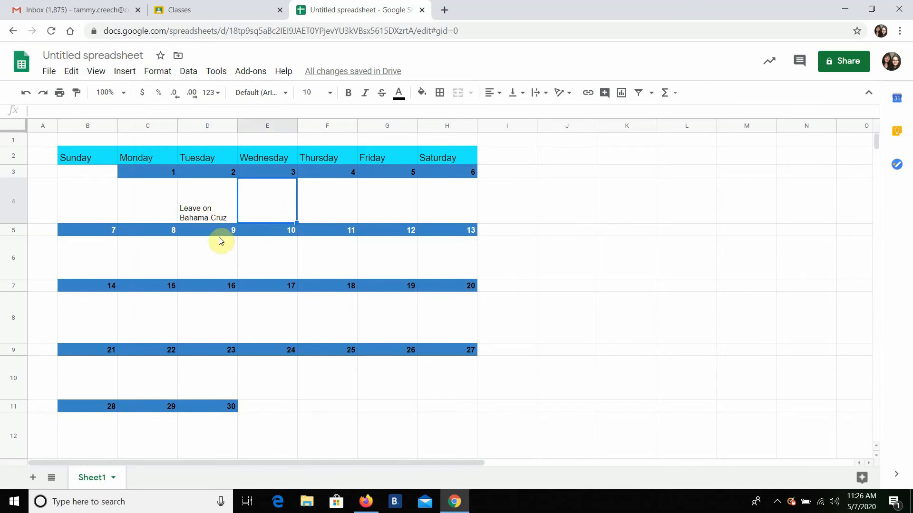
Align the "Leave on Bahama Cruz" entry in D4 vertically to the top of its cell.
left_click(208, 200)
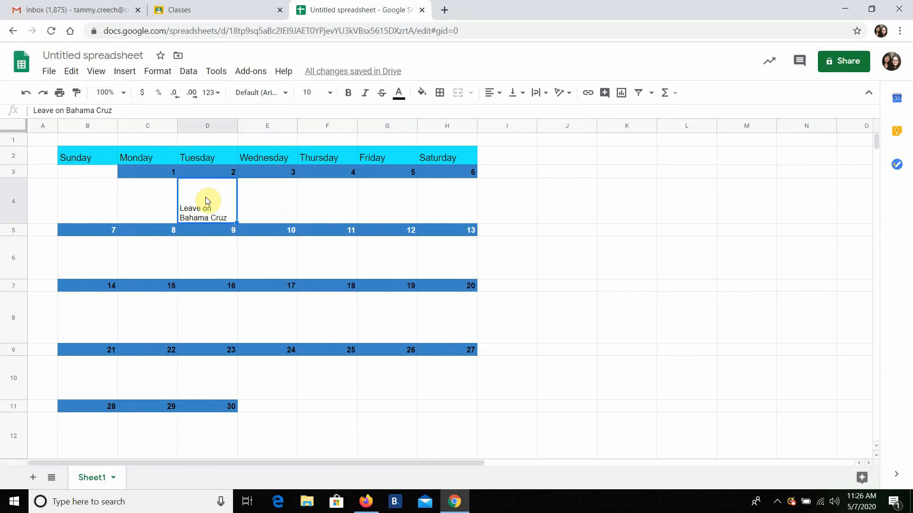
left_click(159, 72)
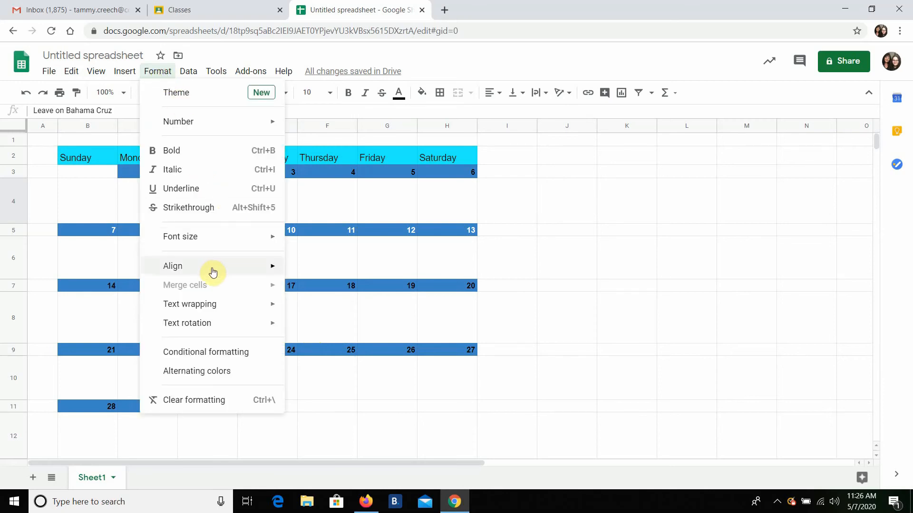
mouse_move(213, 273)
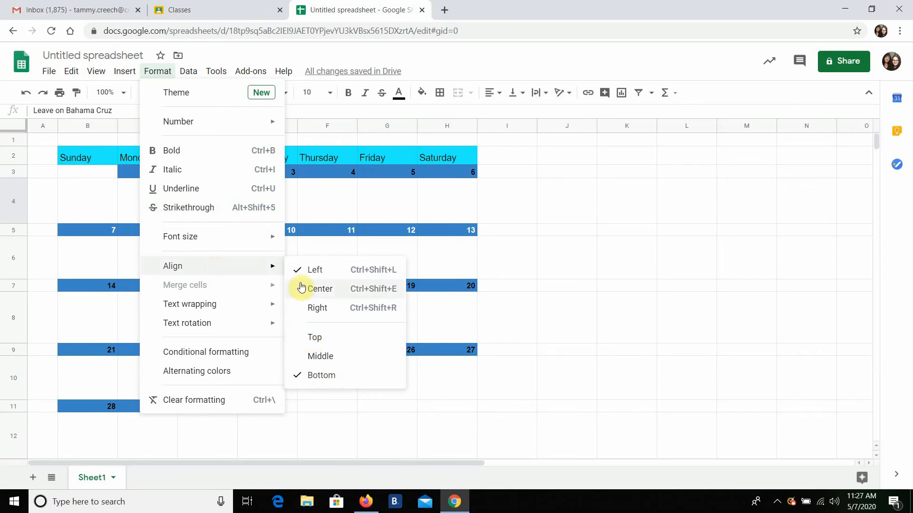
left_click(305, 341)
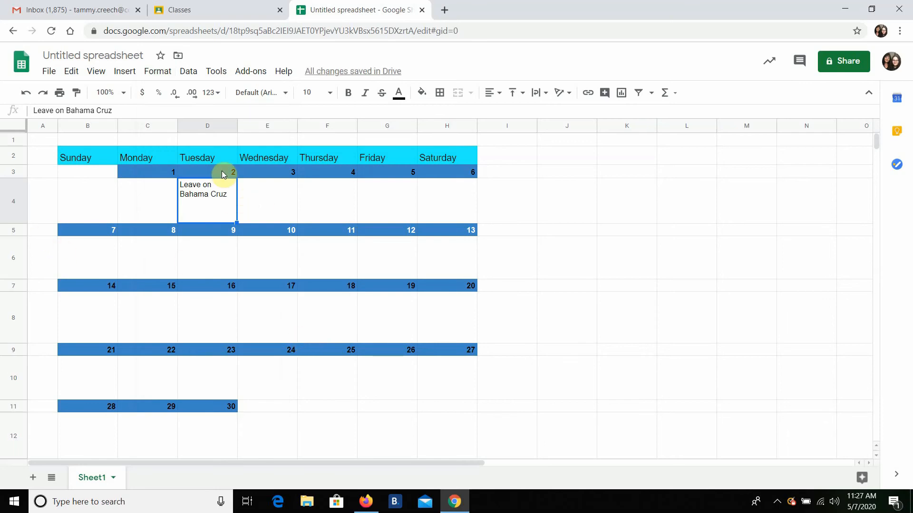
Enter "The Pirate Island" in E4, the entry cell under Wednesday the 3rd.
left_click(265, 200)
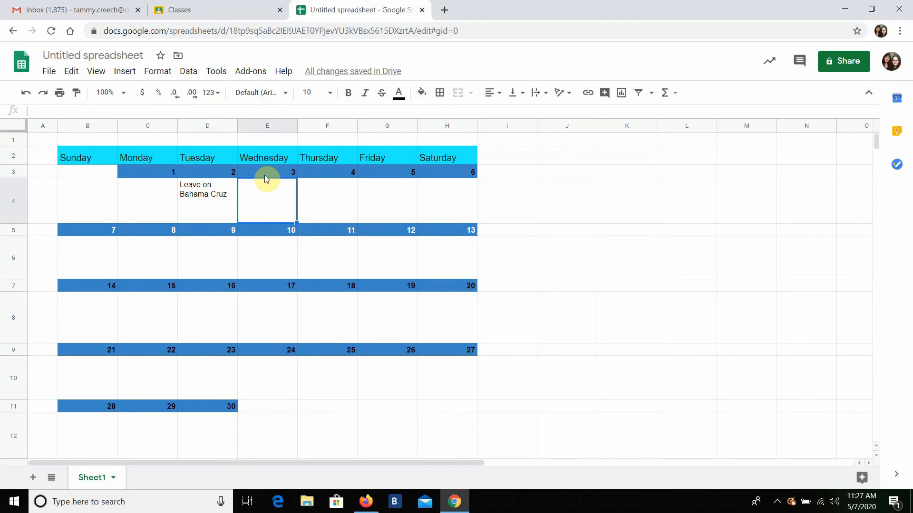
type("P")
type("The")
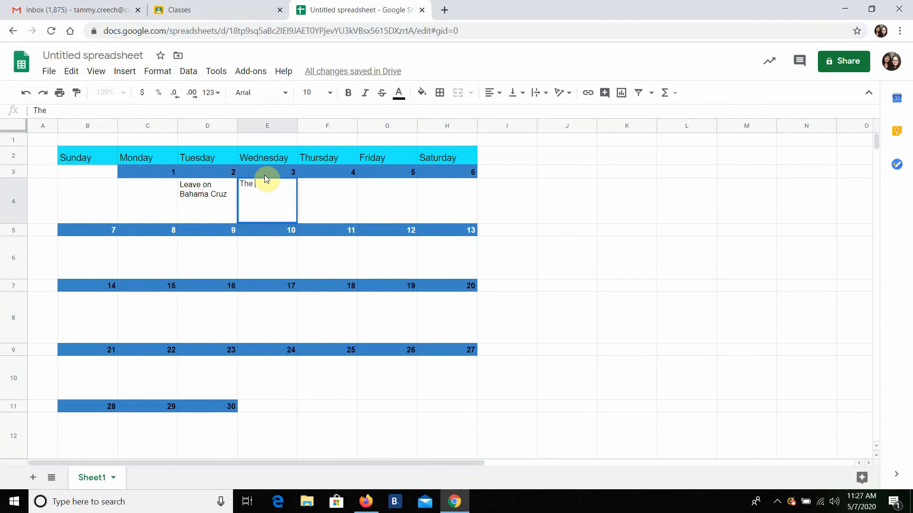
type(" Pirate Island")
key("Return")
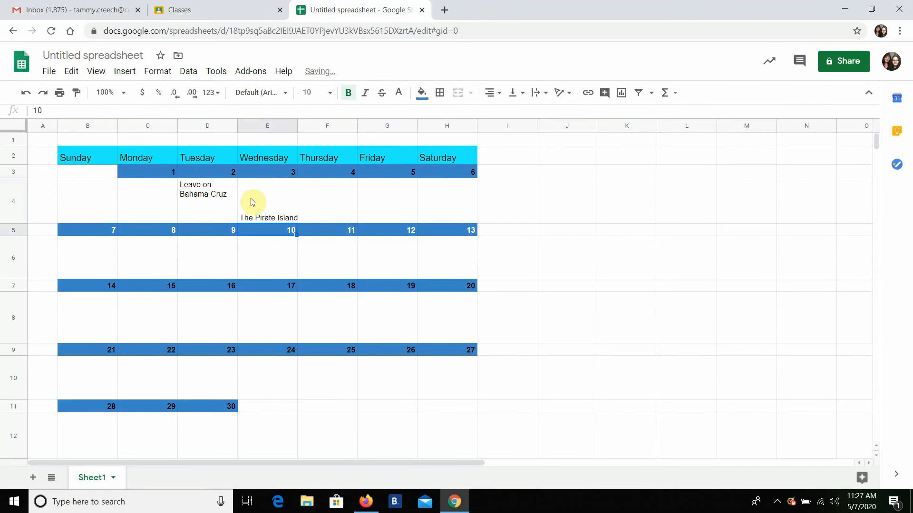
Set the "The Pirate Island" entry in E4 to font size 11 and wrap its text within the cell.
left_click(273, 200)
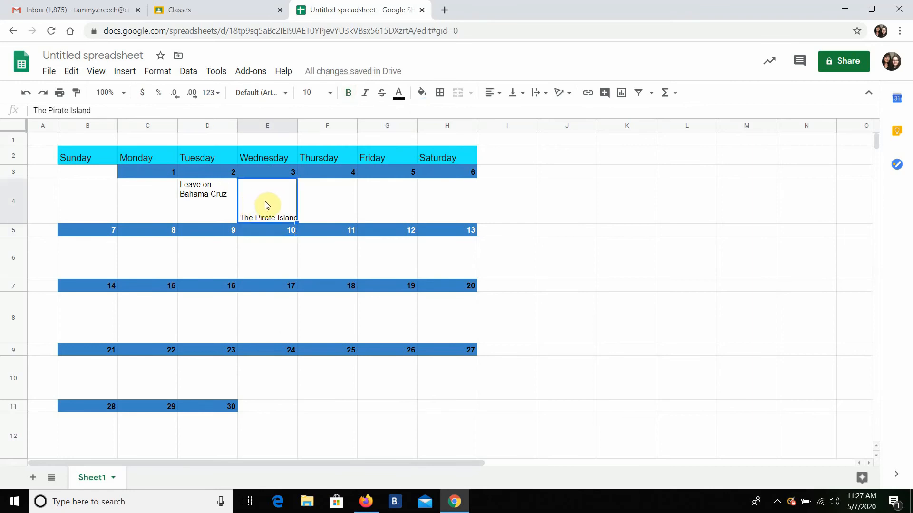
left_click(326, 100)
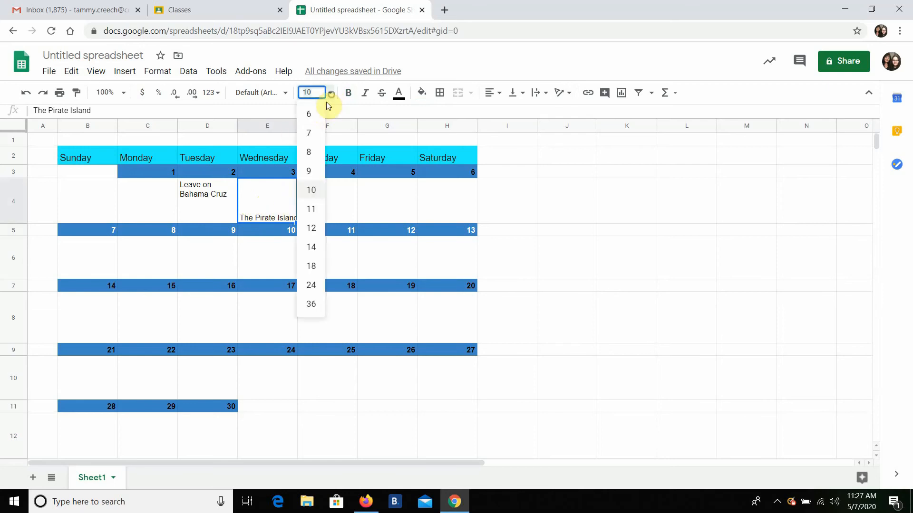
left_click(311, 210)
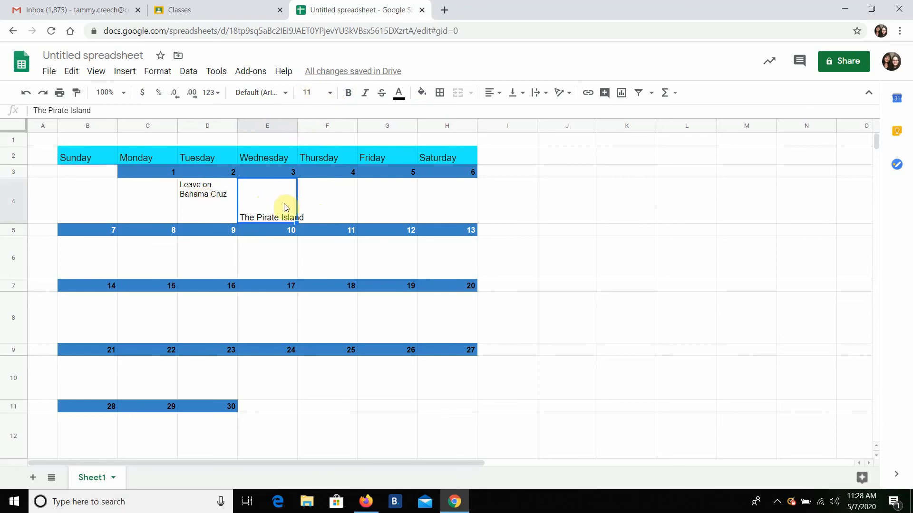
left_click(157, 71)
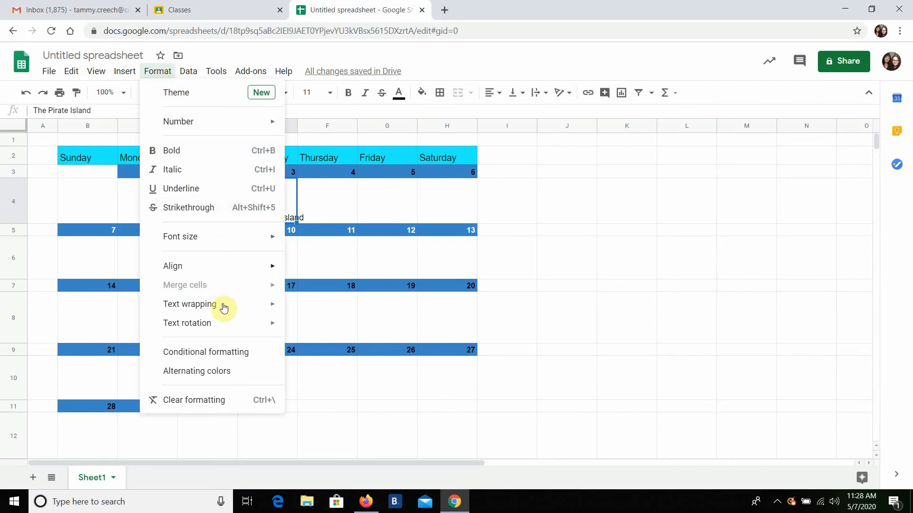
mouse_move(222, 307)
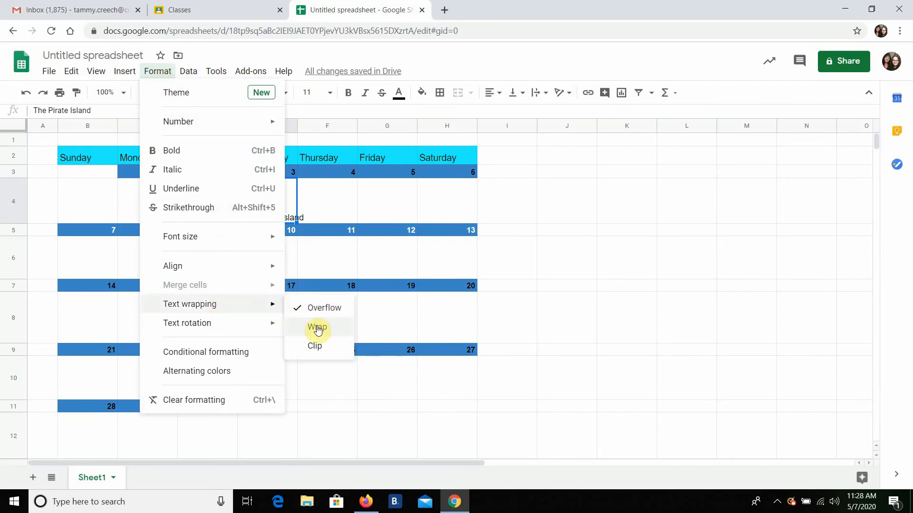
left_click(316, 327)
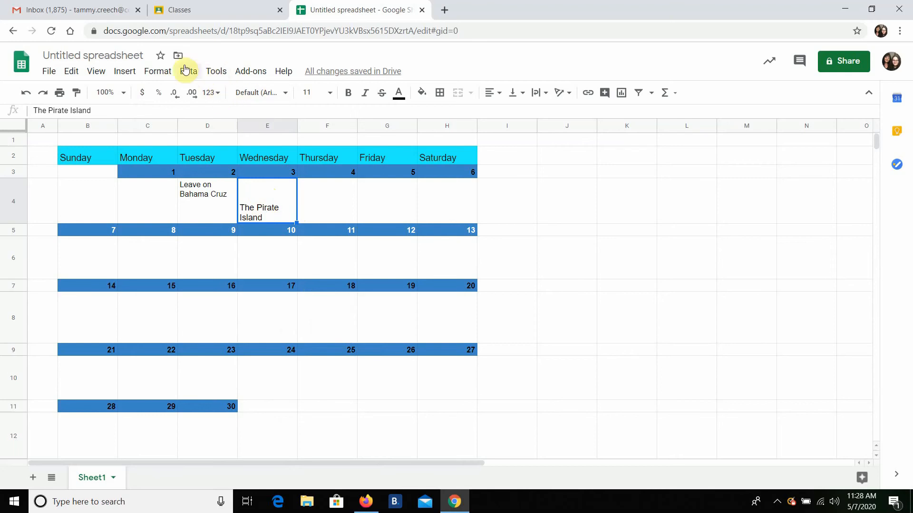
Center the "The Pirate Island" entry in E4 horizontally and align it vertically to the middle of the cell.
left_click(166, 73)
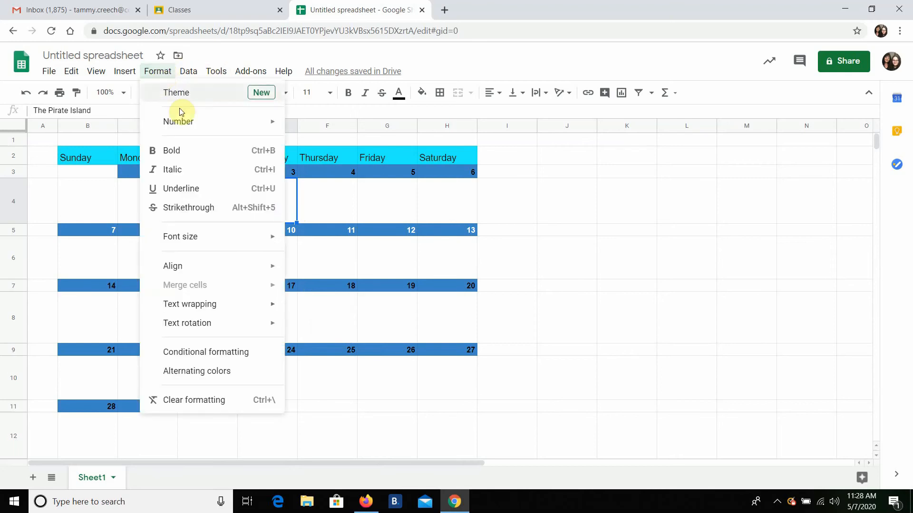
mouse_move(212, 304)
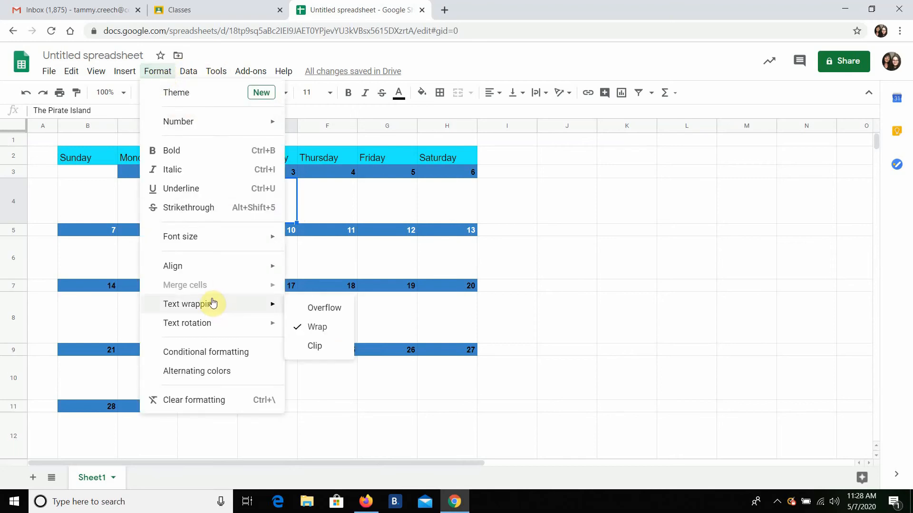
mouse_move(212, 265)
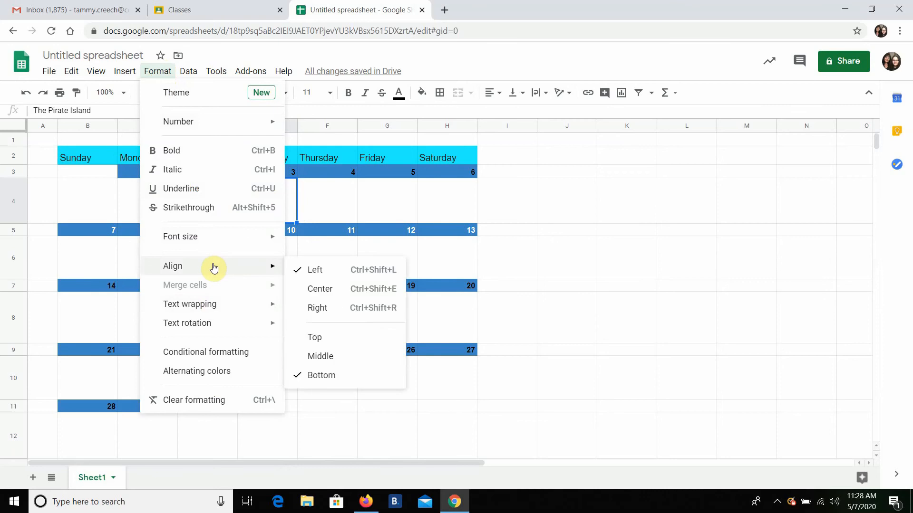
left_click(320, 290)
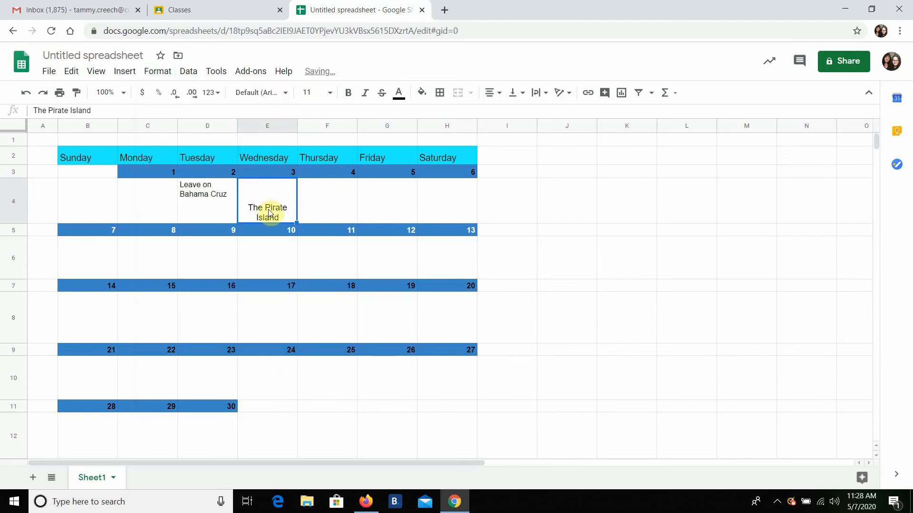
left_click(157, 71)
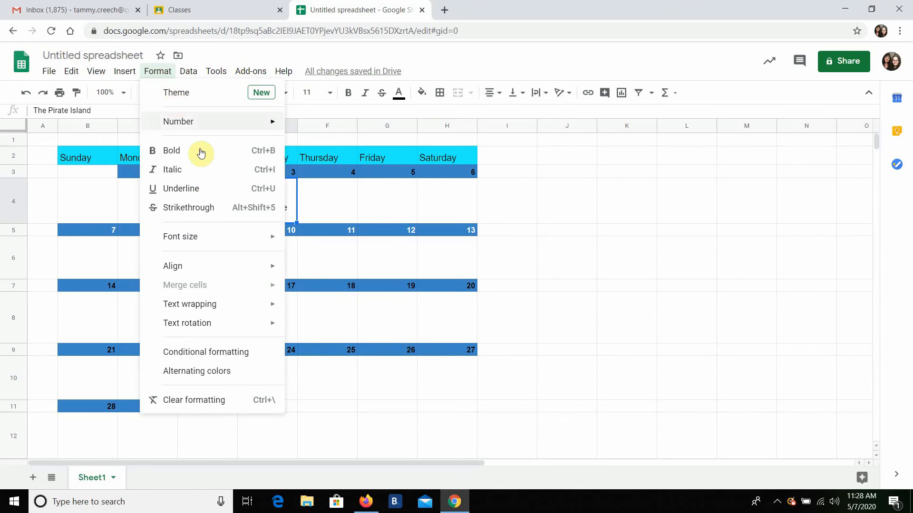
left_click(216, 71)
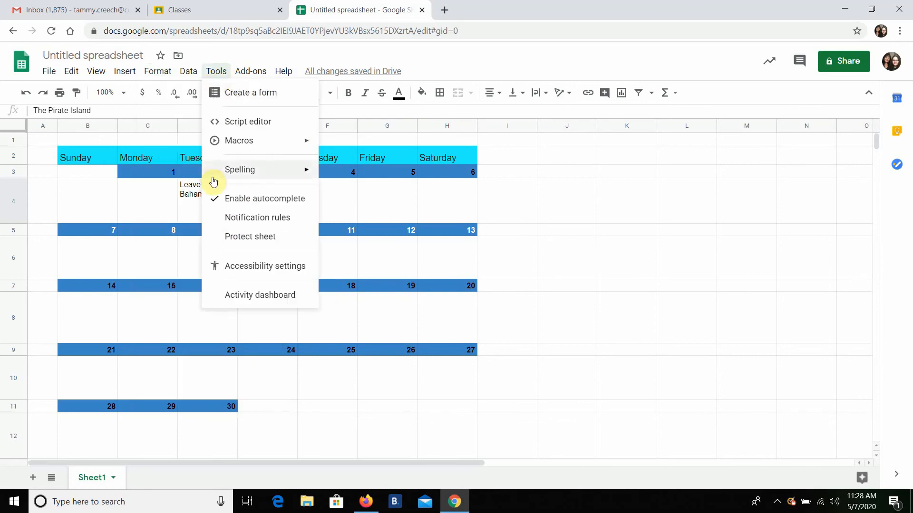
left_click(157, 71)
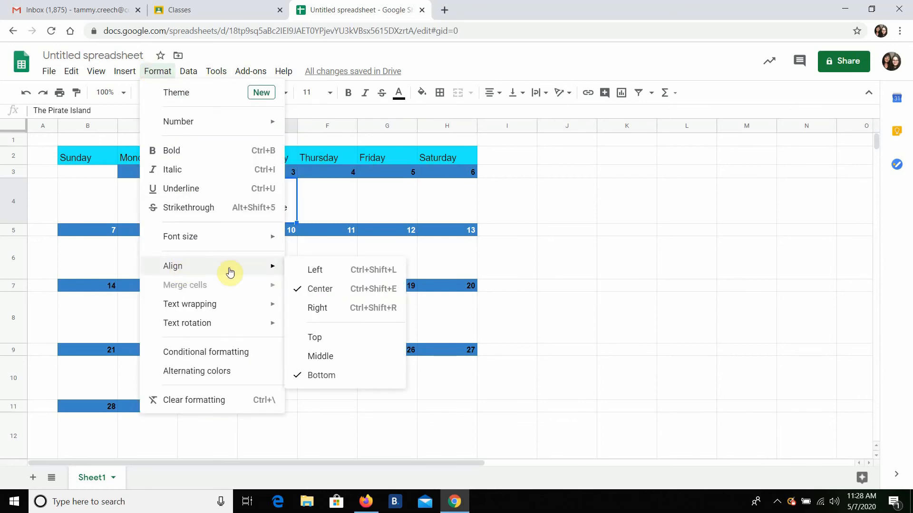
left_click(319, 360)
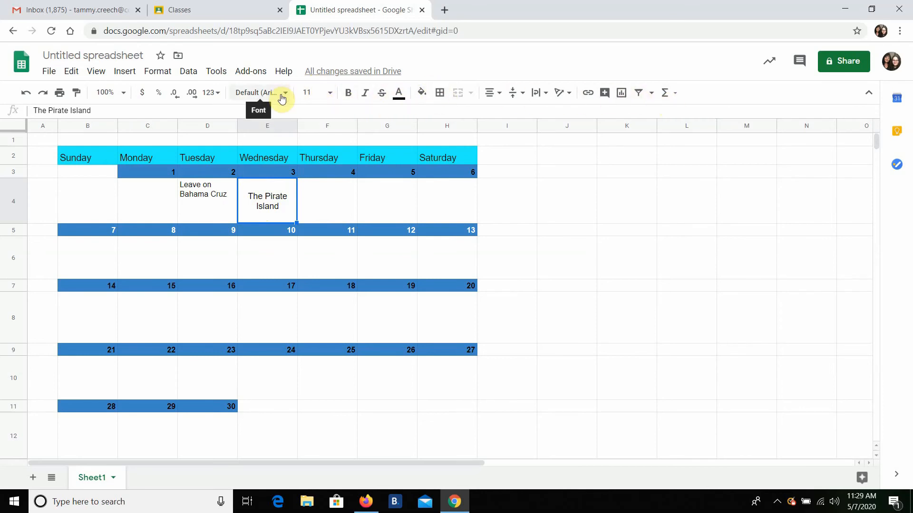
left_click(210, 73)
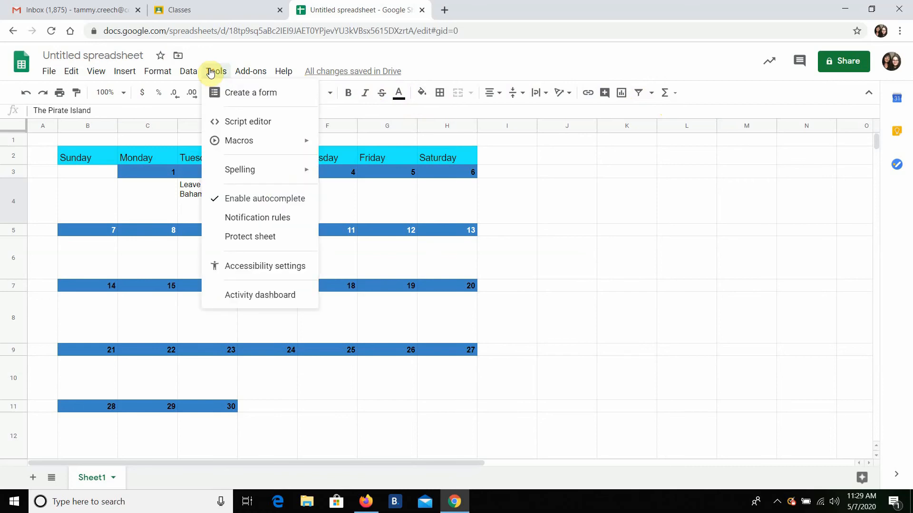
mouse_move(184, 77)
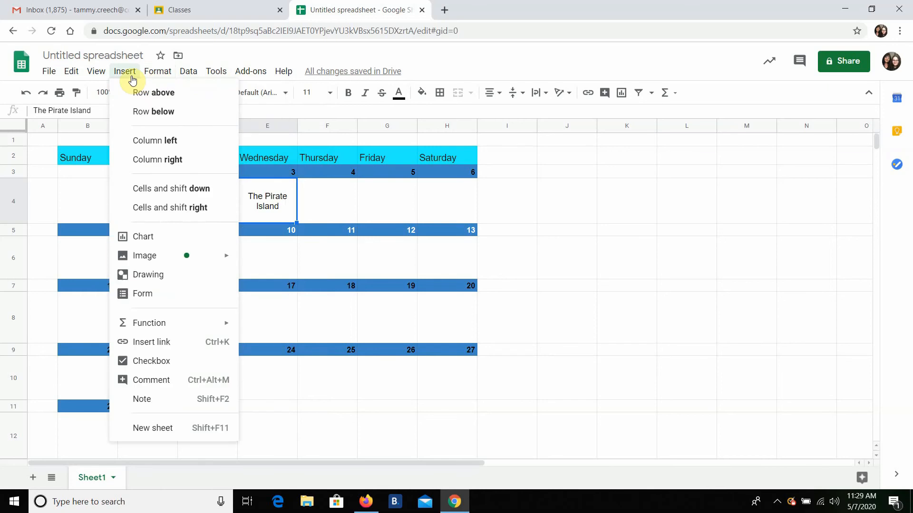
mouse_move(107, 80)
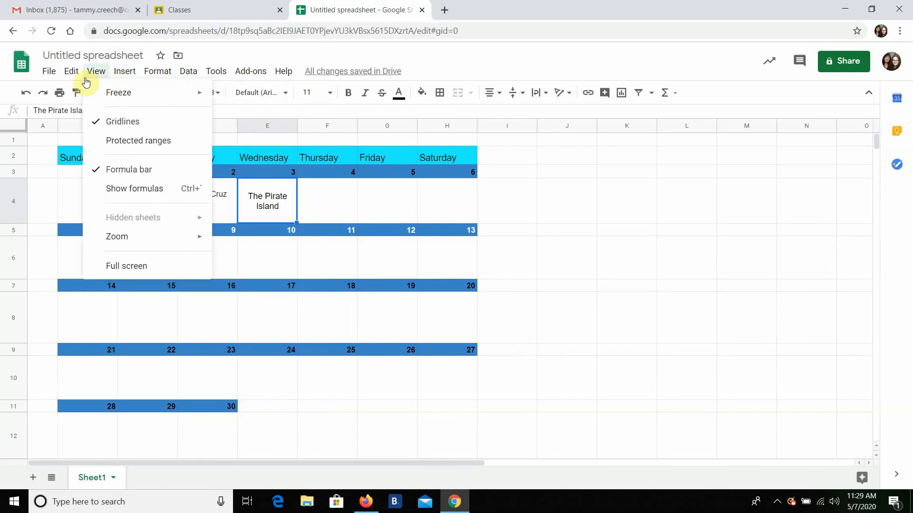
mouse_move(71, 84)
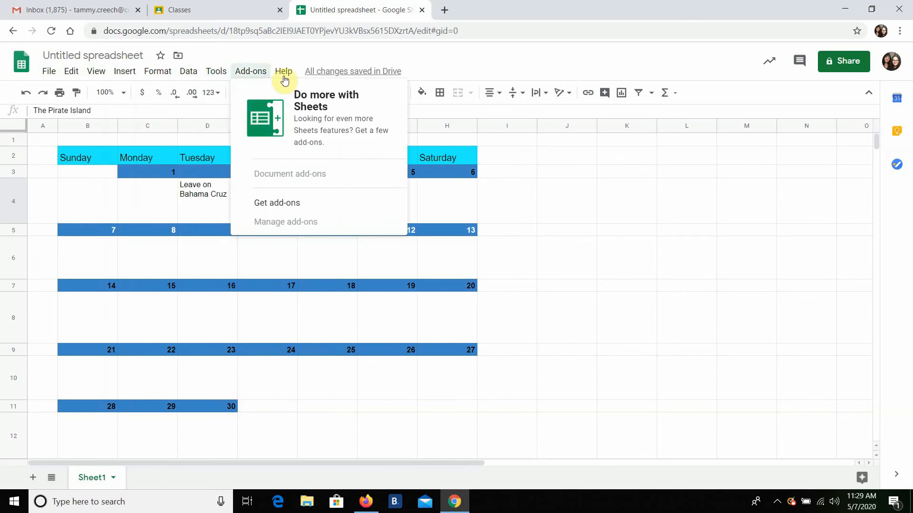
left_click(563, 256)
left_click(266, 204)
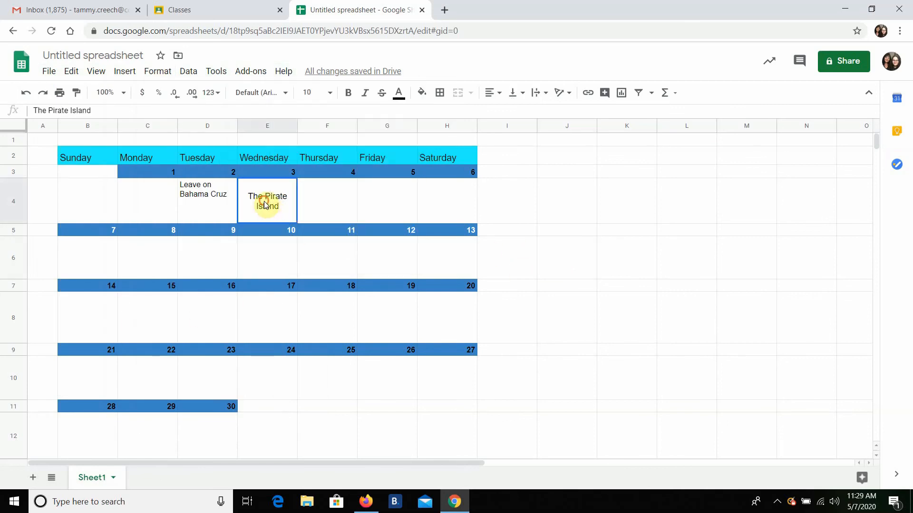
right_click(265, 204)
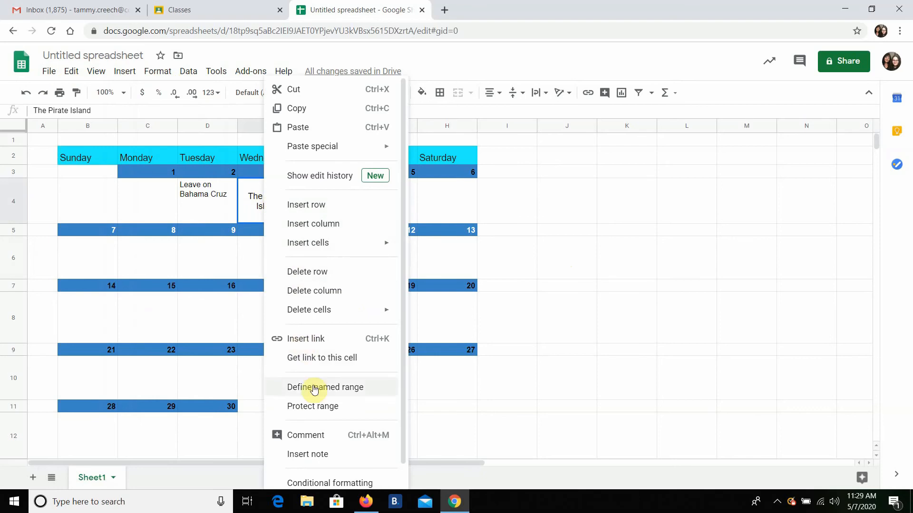
left_click(540, 199)
Fill cell E4, which holds "The Pirate Island", with a light yellow background color.
left_click(250, 207)
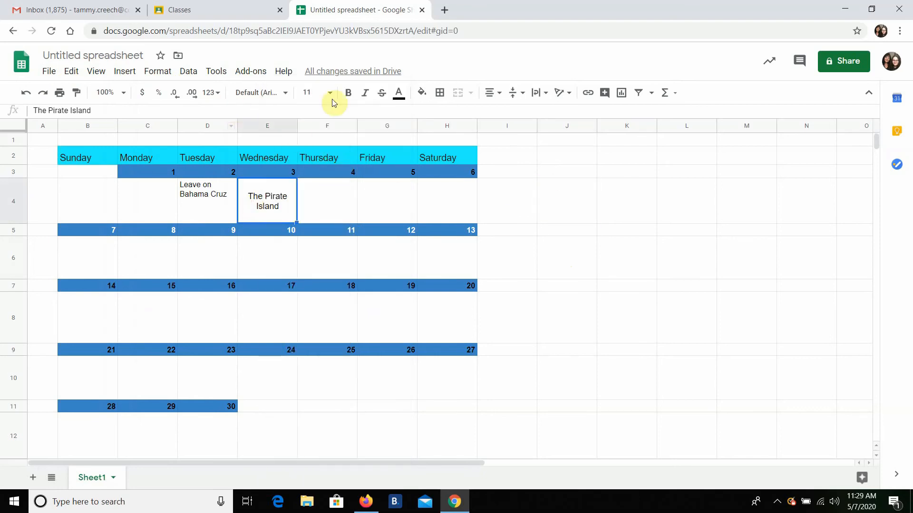
left_click(429, 102)
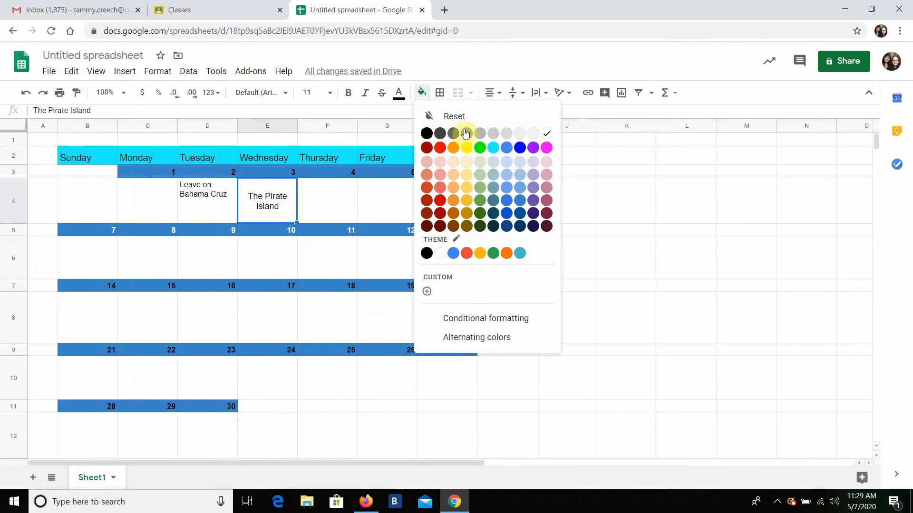
left_click(468, 167)
left_click(515, 220)
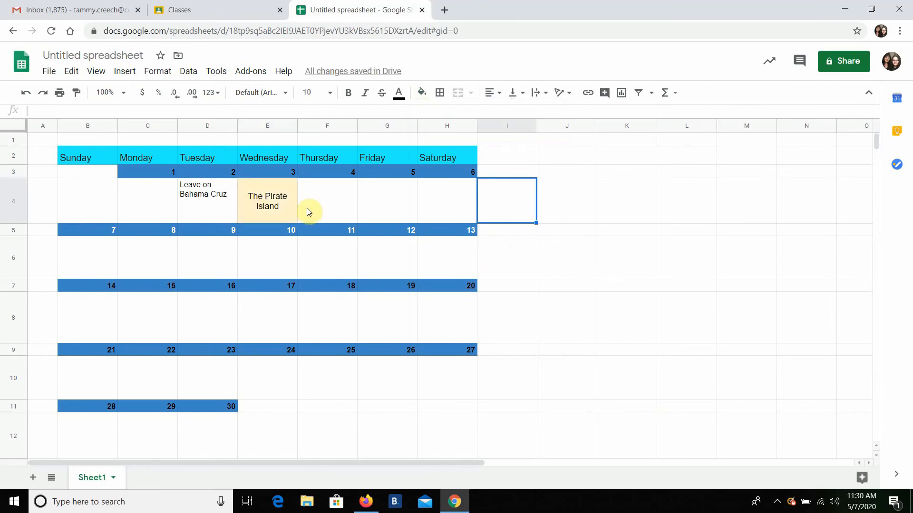
Make the "The Pirate Island" entry in E4 bold and italic.
left_click(277, 199)
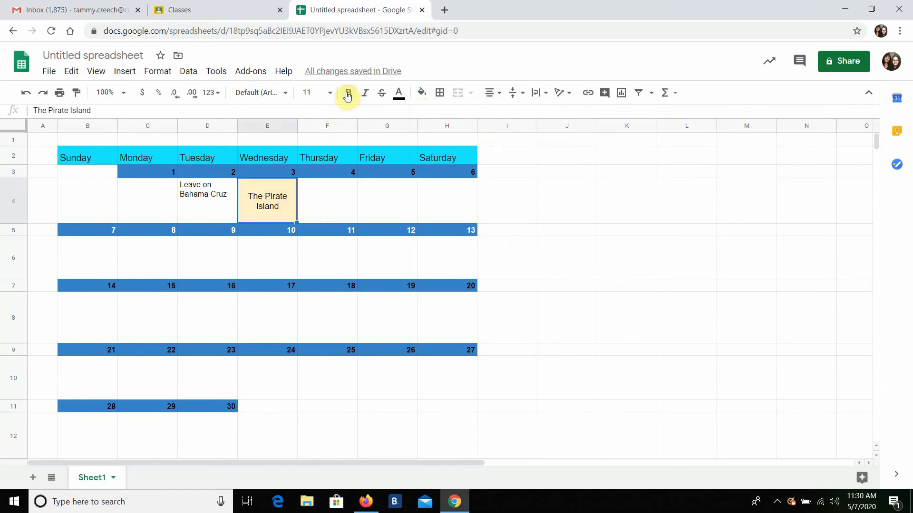
left_click(348, 93)
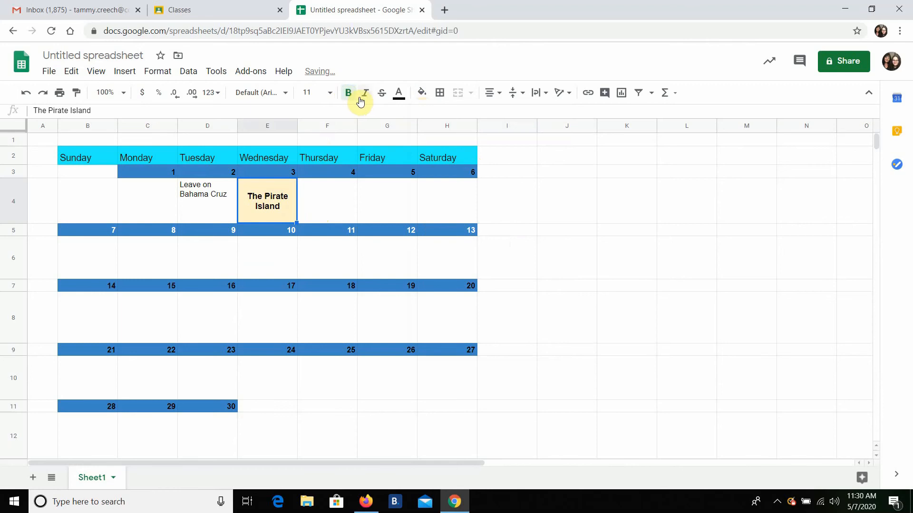
left_click(365, 98)
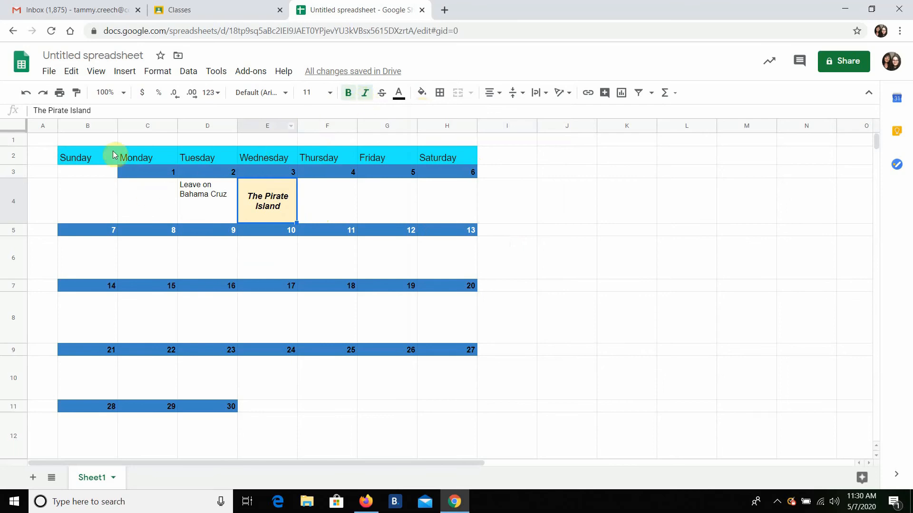
left_click(326, 198)
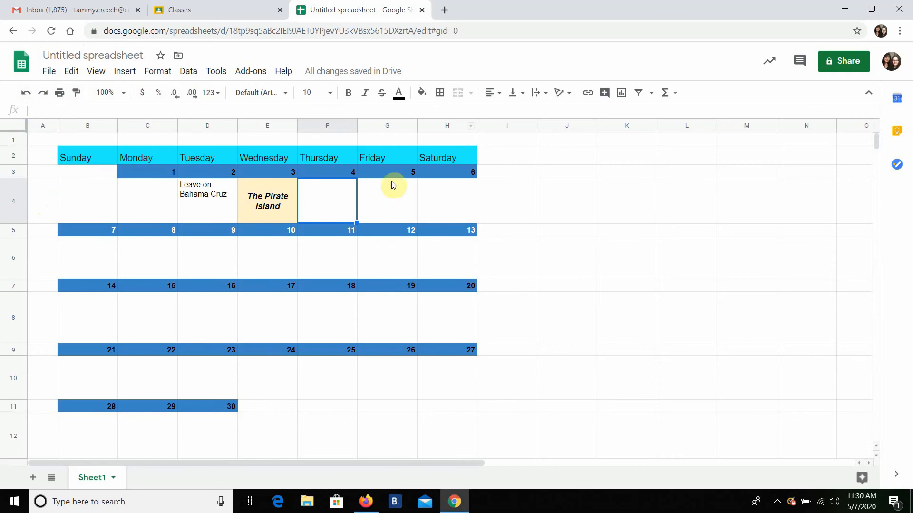
Rename the spreadsheet "June Calendar" and narrow the empty column A slightly.
left_click(133, 54)
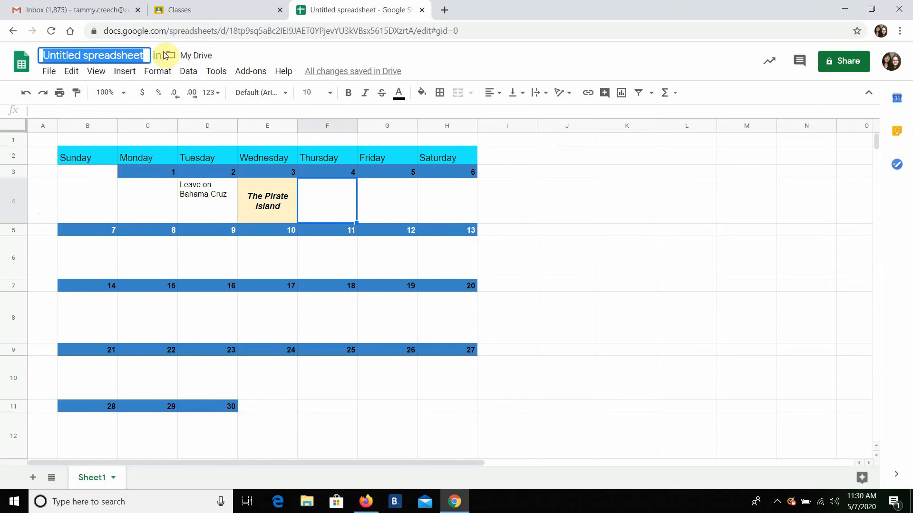
key("BackSpace")
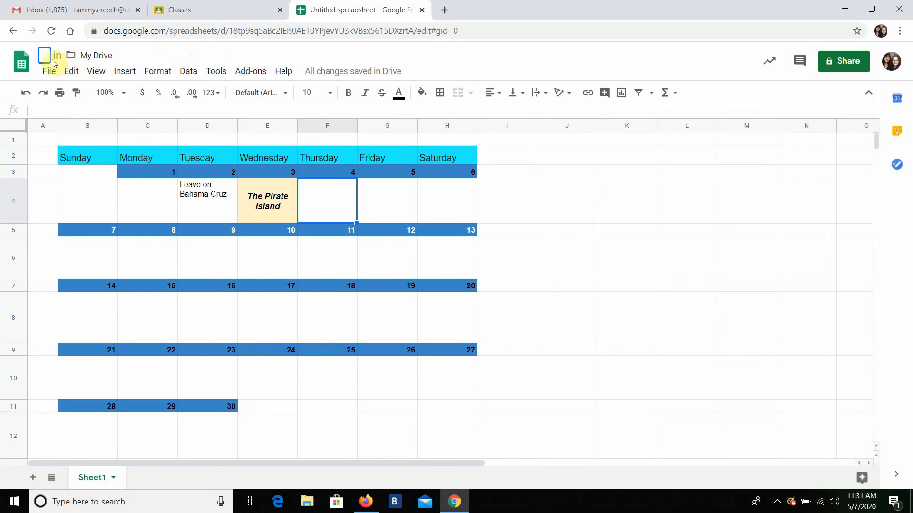
type("June Calendar")
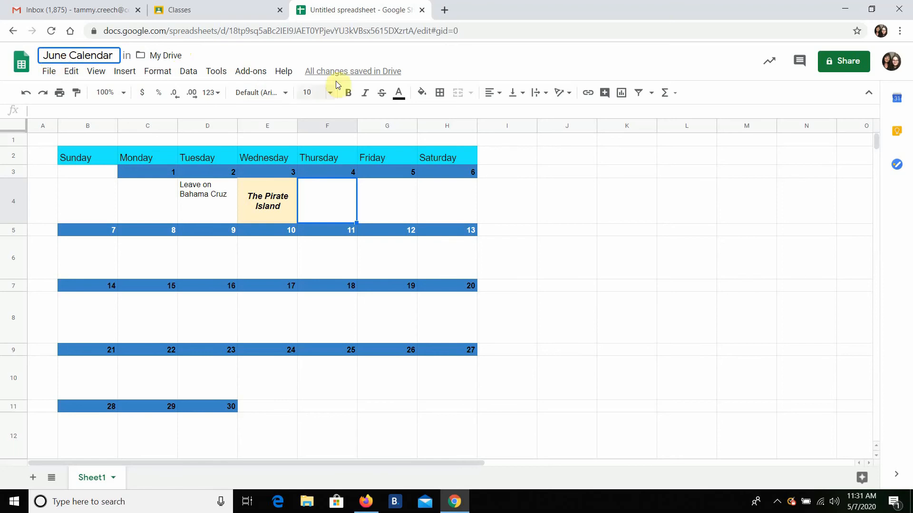
left_click(458, 65)
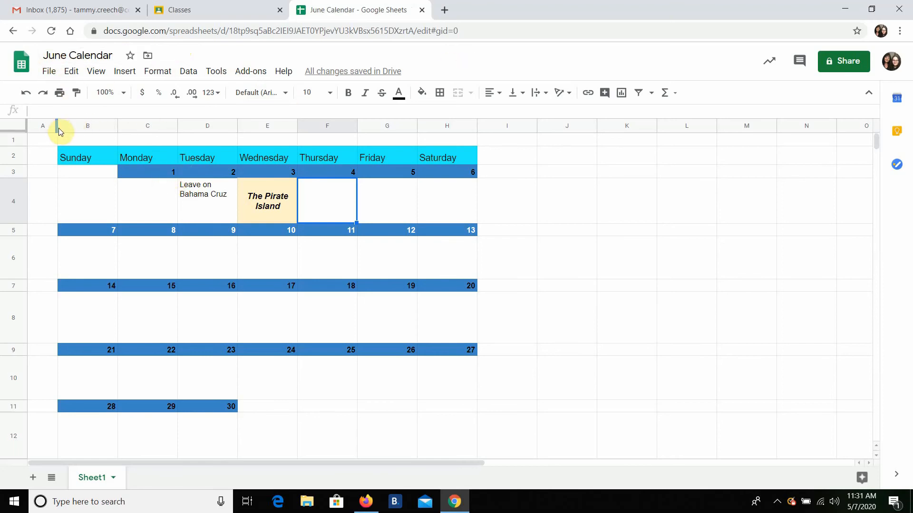
left_click_drag(55, 127, 48, 137)
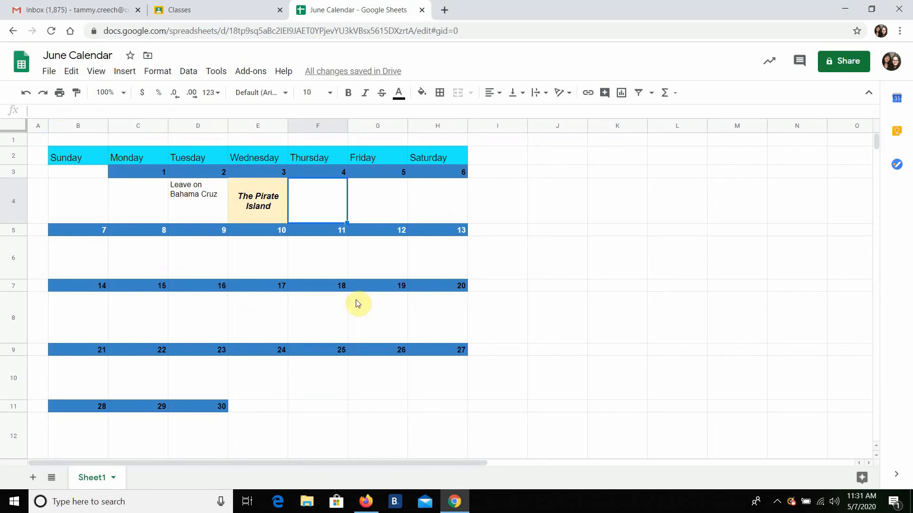
Enter "Family Backyard BBQ" in G6, the entry cell under Friday the 12th.
left_click(378, 259)
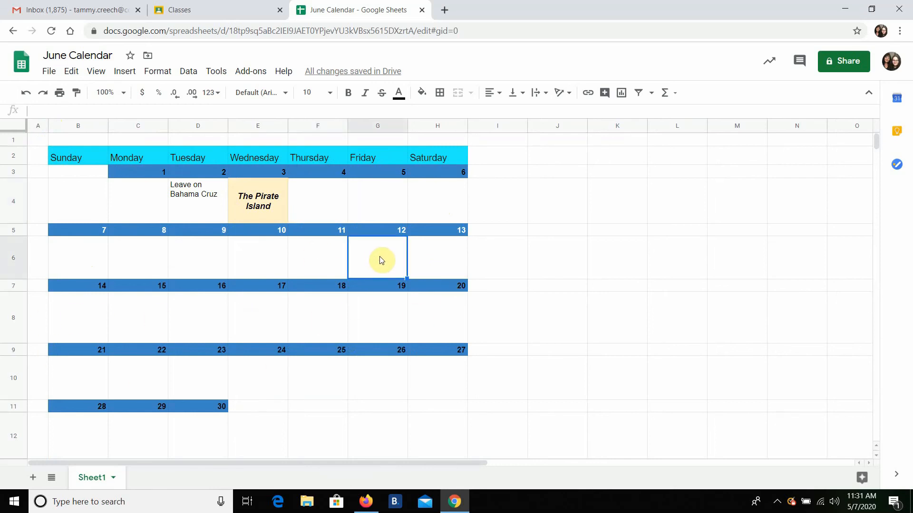
type("Fr")
key("Escape")
type("Fa")
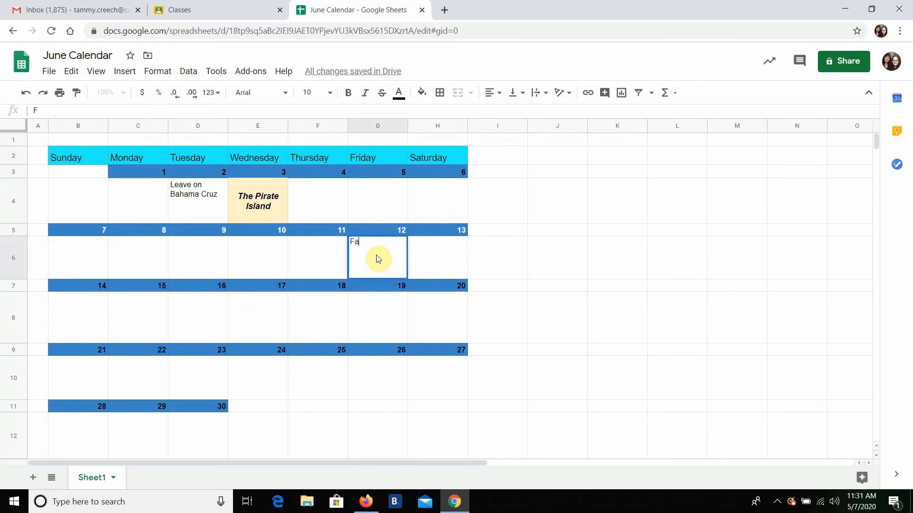
type("mily Back")
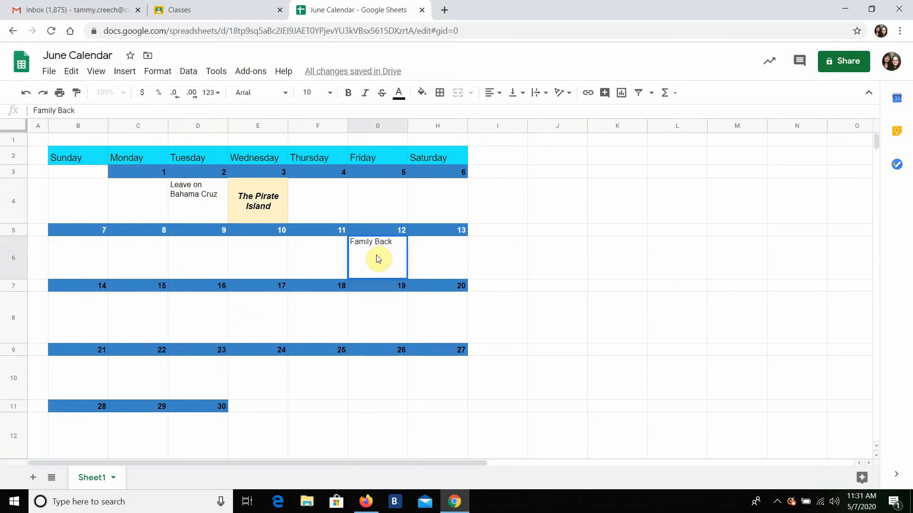
type("yard BBQ")
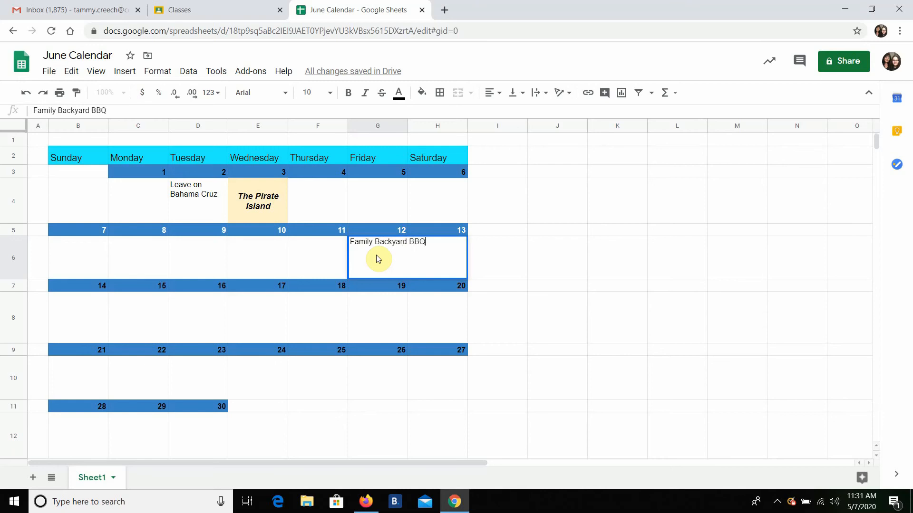
key("Return")
Wrap the "Family Backyard BBQ" text within cell G6.
left_click(379, 258)
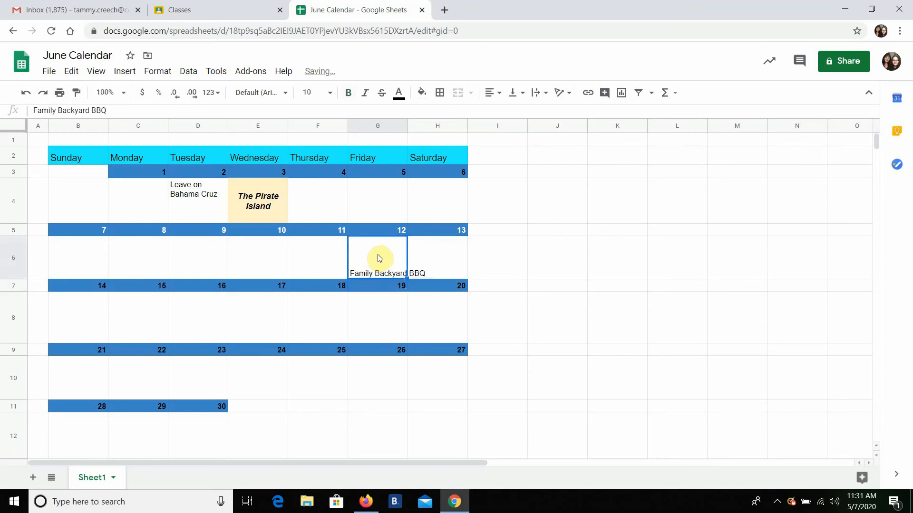
left_click(158, 71)
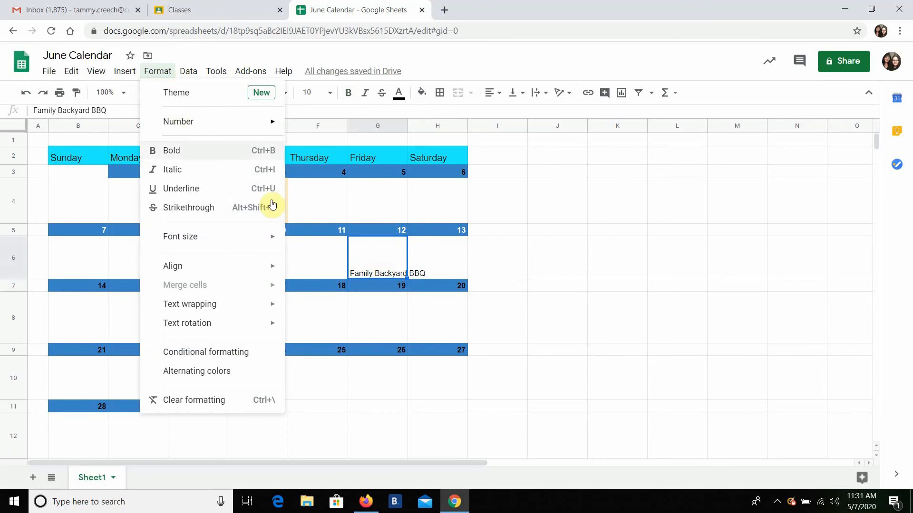
mouse_move(214, 307)
left_click(317, 327)
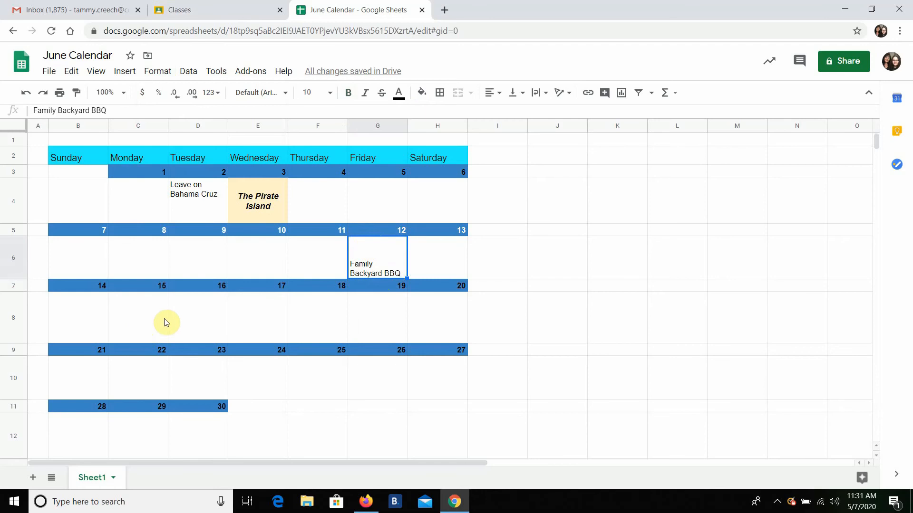
Enter "Church Homecoming Dinner" in B8, the entry cell under Sunday the 14th.
left_click(138, 320)
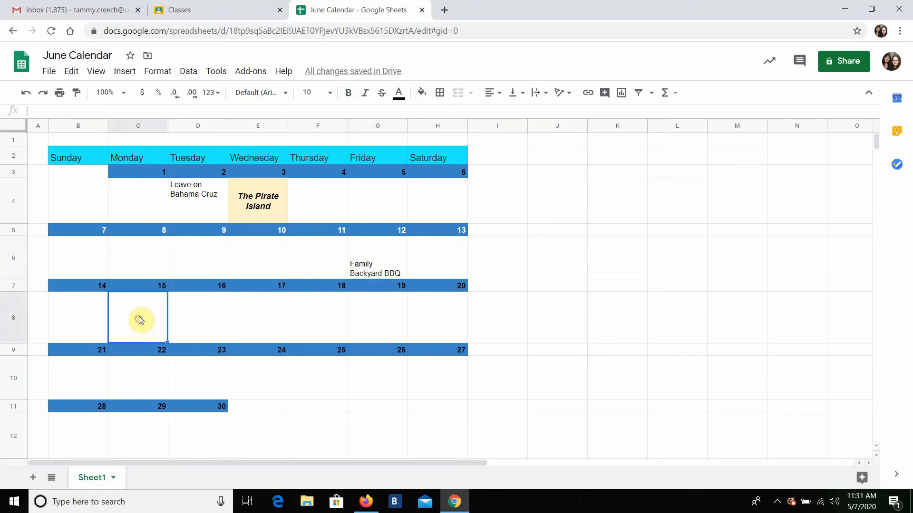
left_click(82, 312)
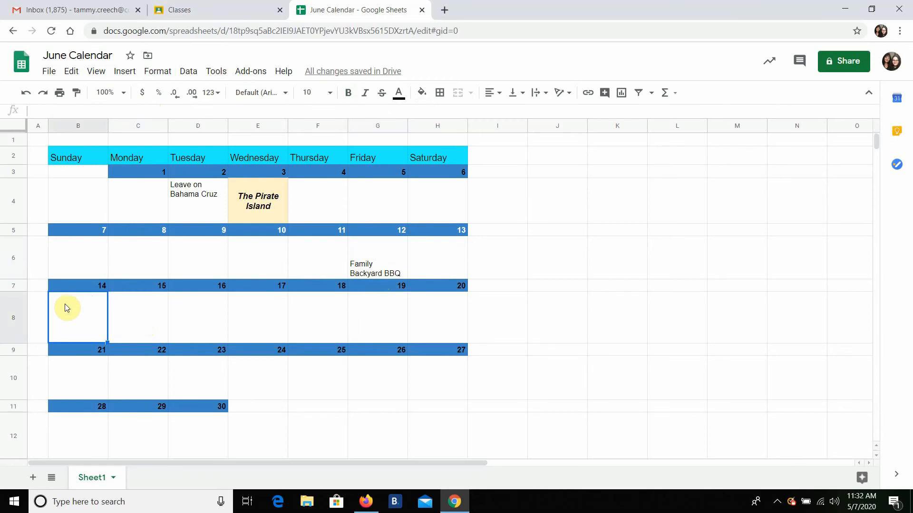
type("Church")
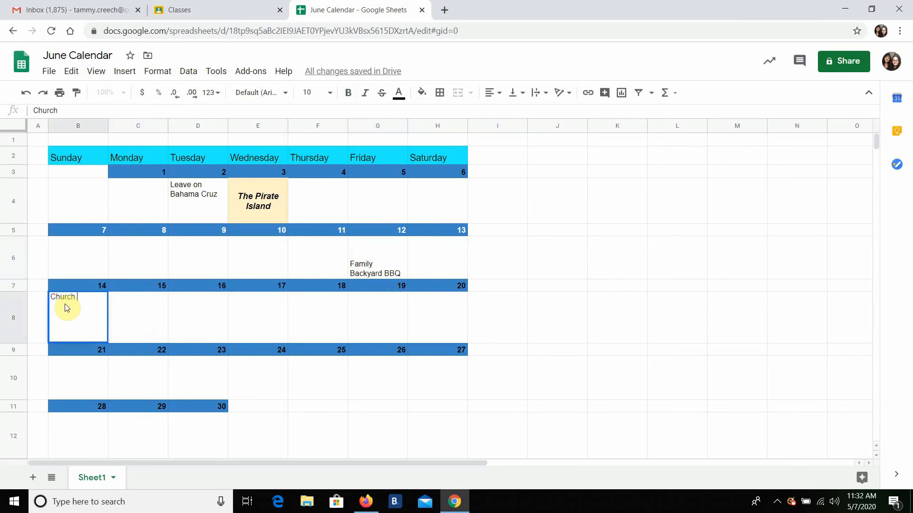
type(" Homecom")
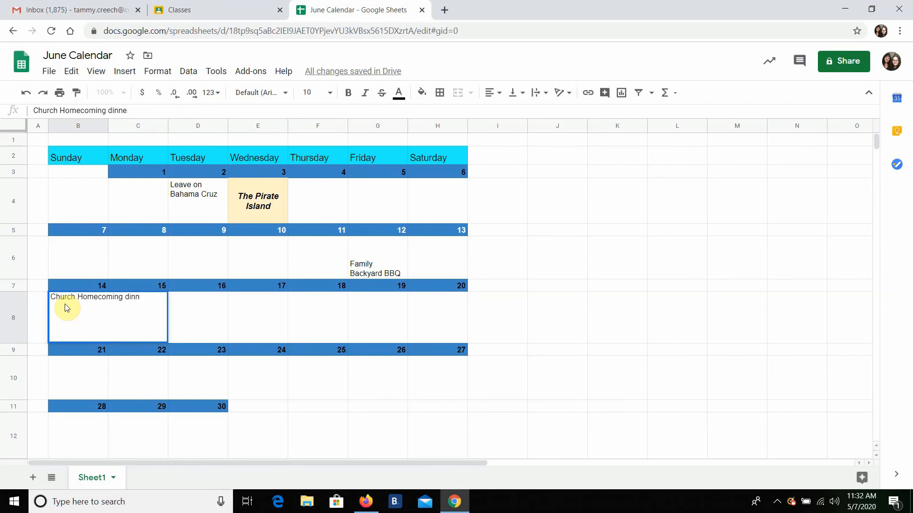
type("ing d")
key("BackSpace")
type("Dinner")
key("Return")
Wrap the "Church Homecoming Dinner" text within cell B8.
left_click(68, 308)
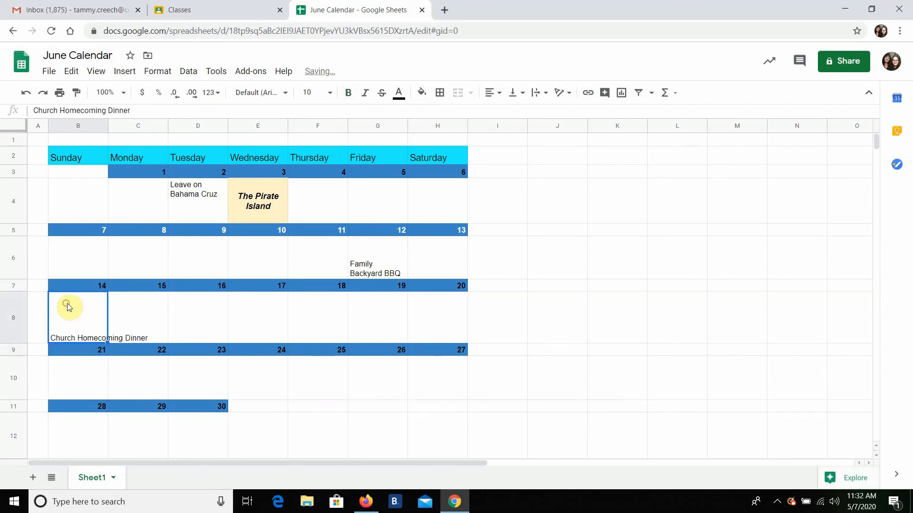
left_click(156, 74)
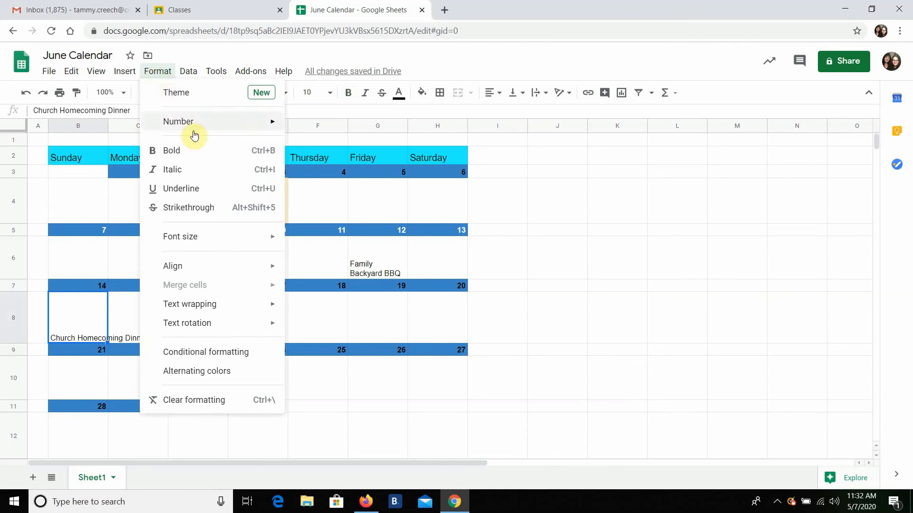
mouse_move(197, 269)
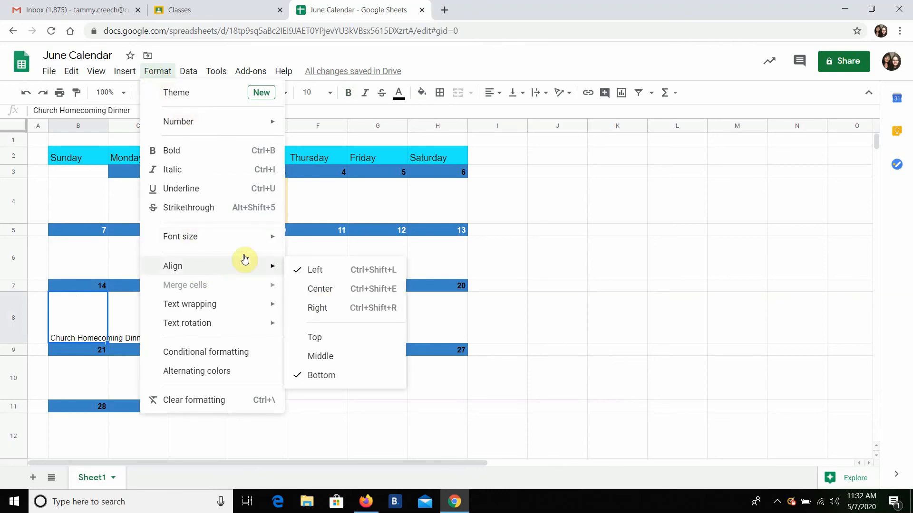
mouse_move(235, 303)
left_click(321, 333)
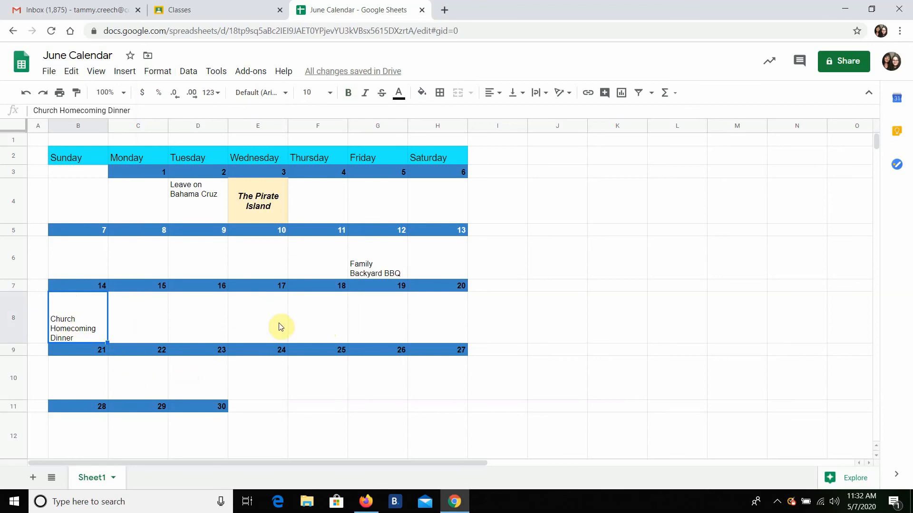
Enter "Leave for Camp" in C10, the entry cell under Monday the 22nd.
left_click(141, 378)
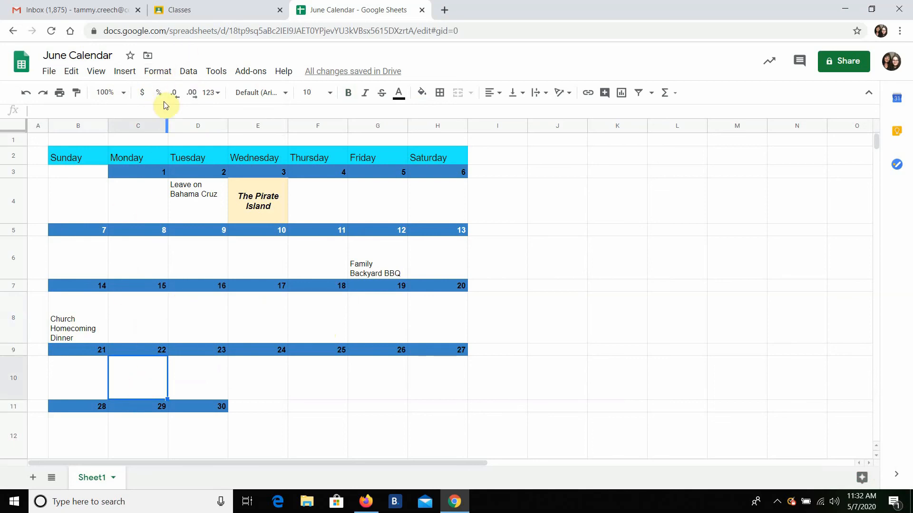
type("Leave f")
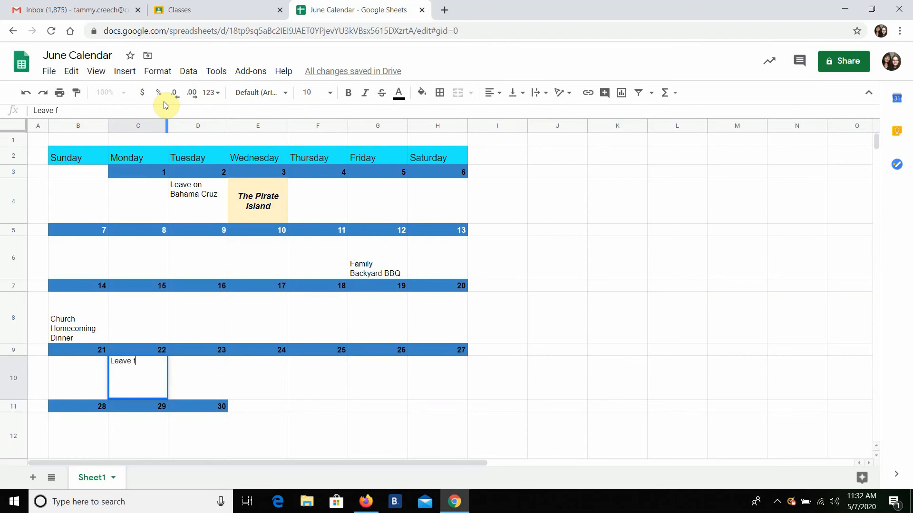
type("or cam")
key("BackSpace")
key("BackSpace")
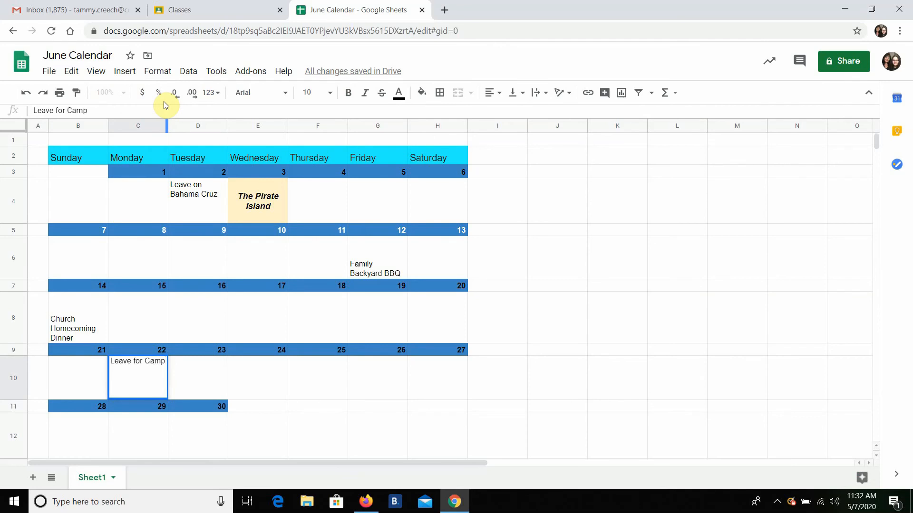
key("Return")
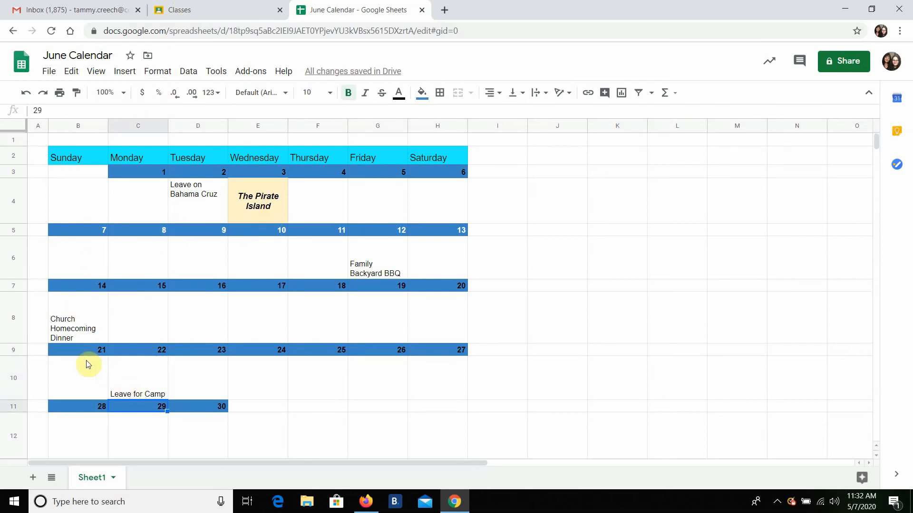
Format the "Leave for Camp" text in C10 as muted green, bold and font size 11.
left_click(148, 374)
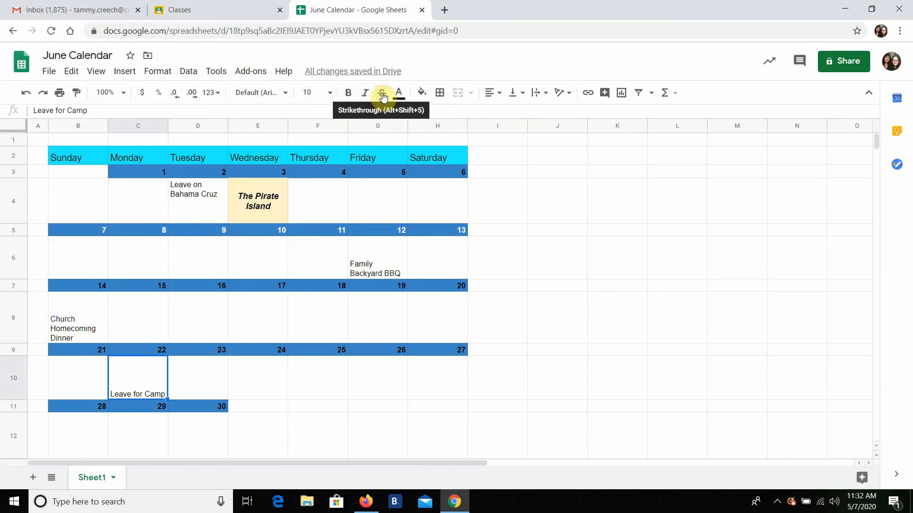
left_click(399, 94)
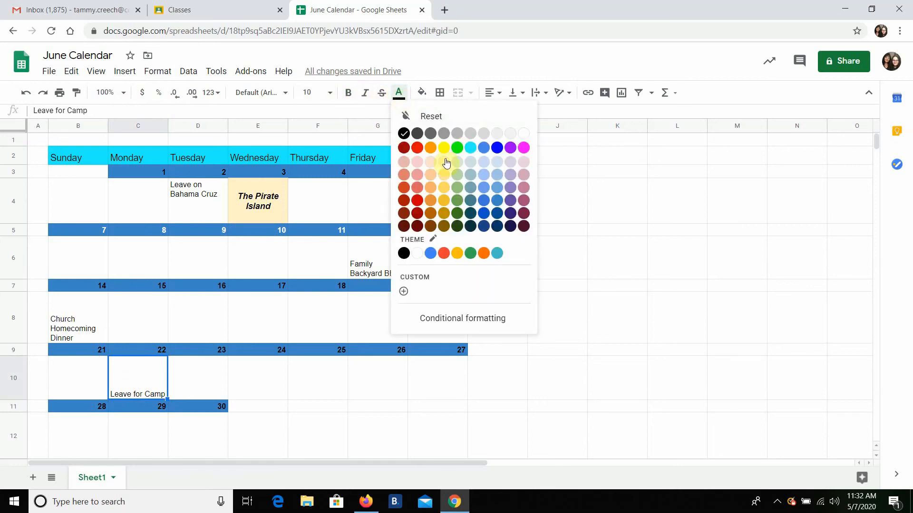
left_click(458, 201)
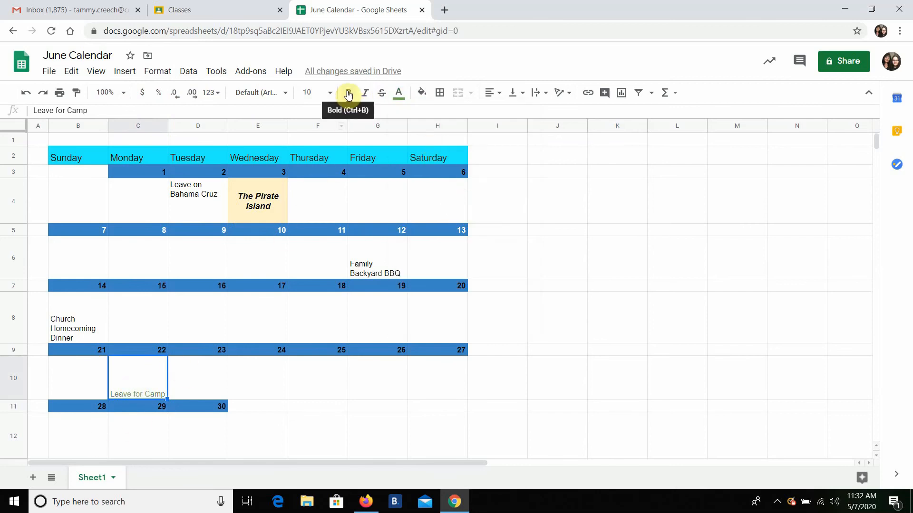
left_click(348, 94)
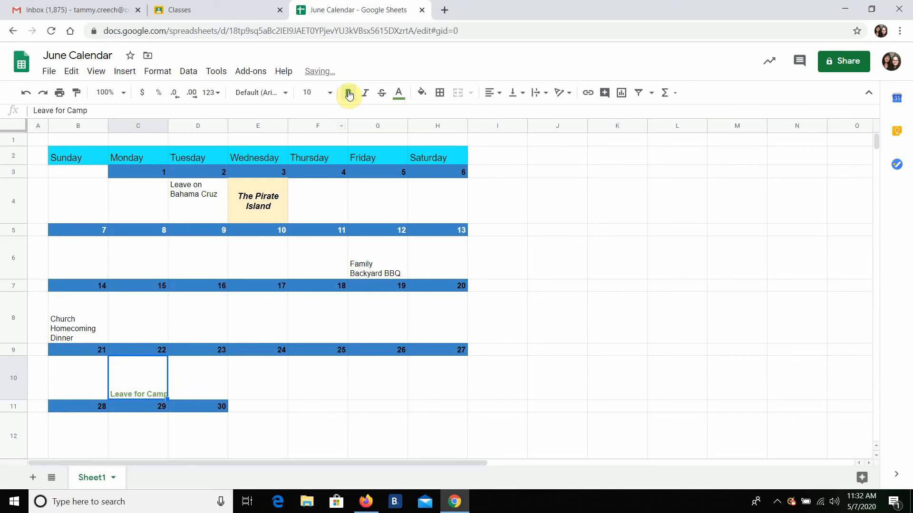
left_click(329, 93)
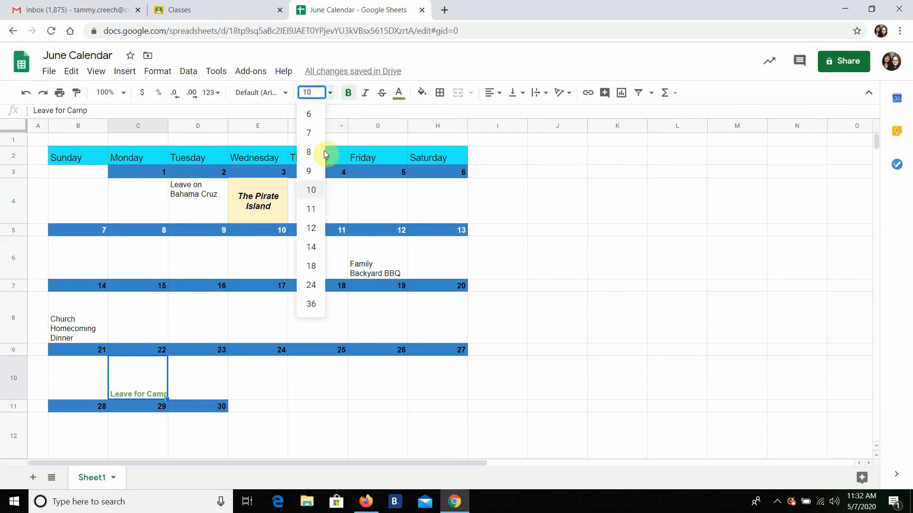
left_click(311, 209)
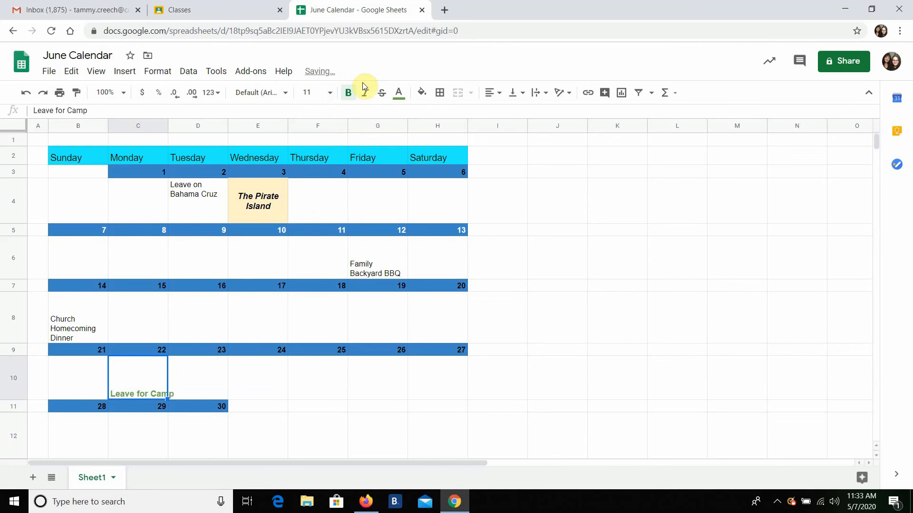
left_click(358, 113)
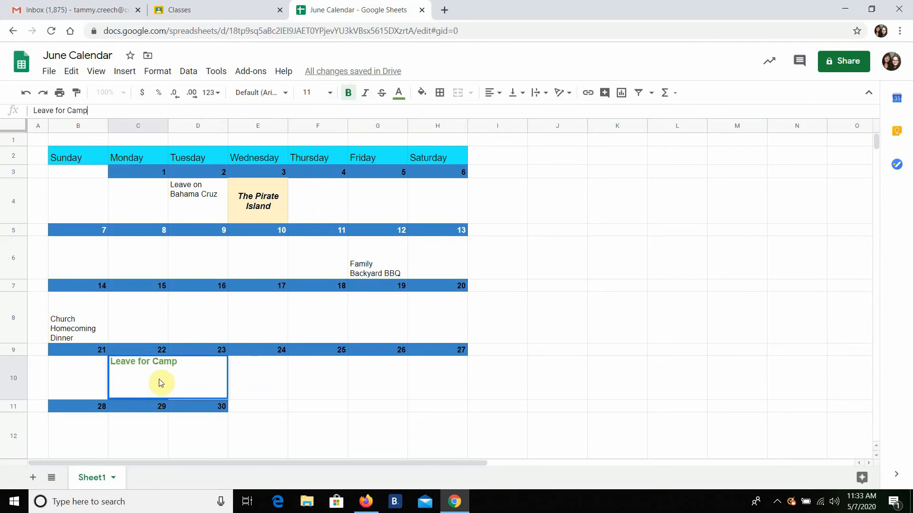
left_click(340, 421)
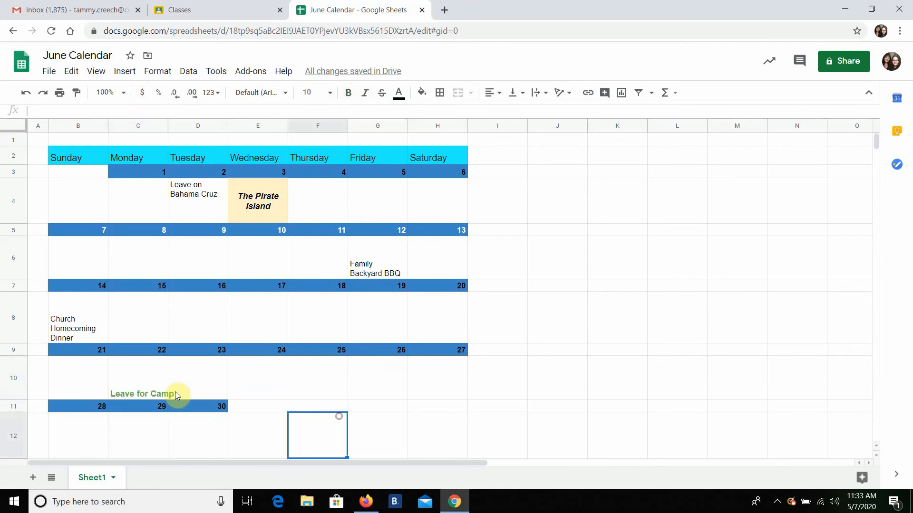
Wrap the "Leave for Camp" text within cell C10.
left_click(147, 382)
left_click(151, 73)
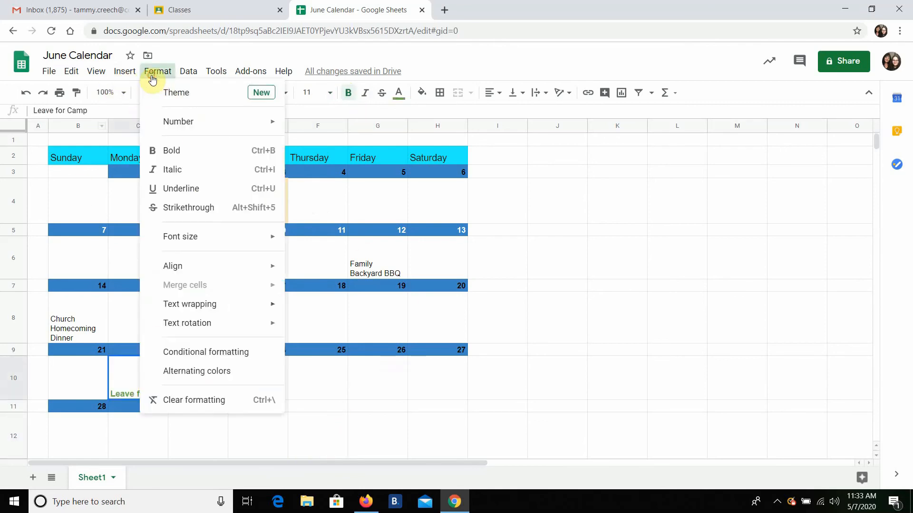
mouse_move(177, 306)
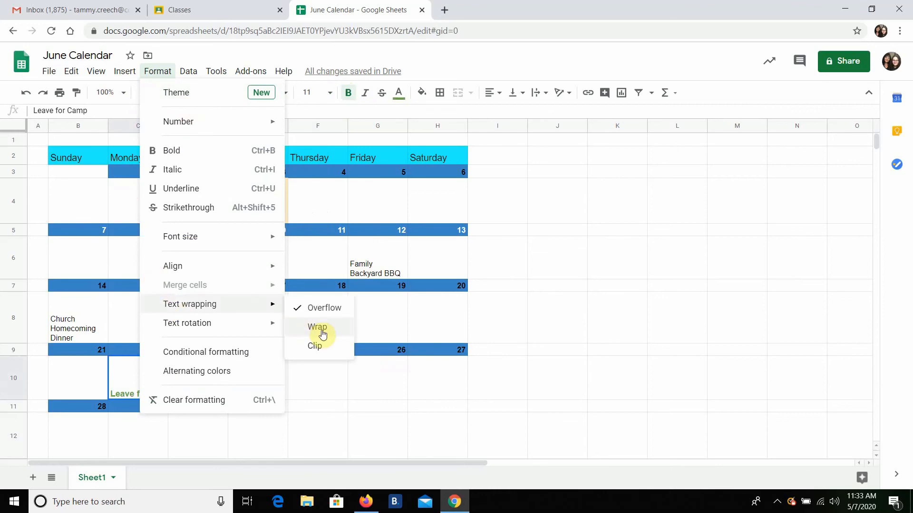
left_click(316, 326)
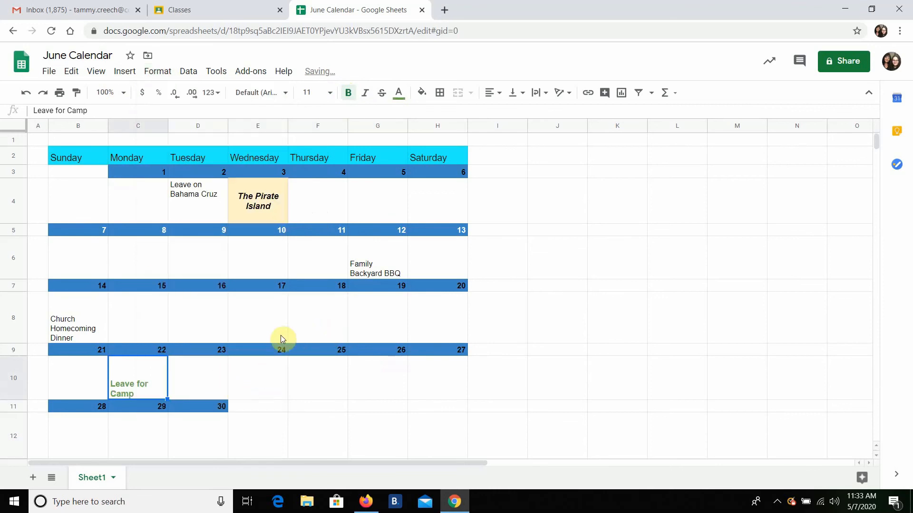
left_click(273, 261)
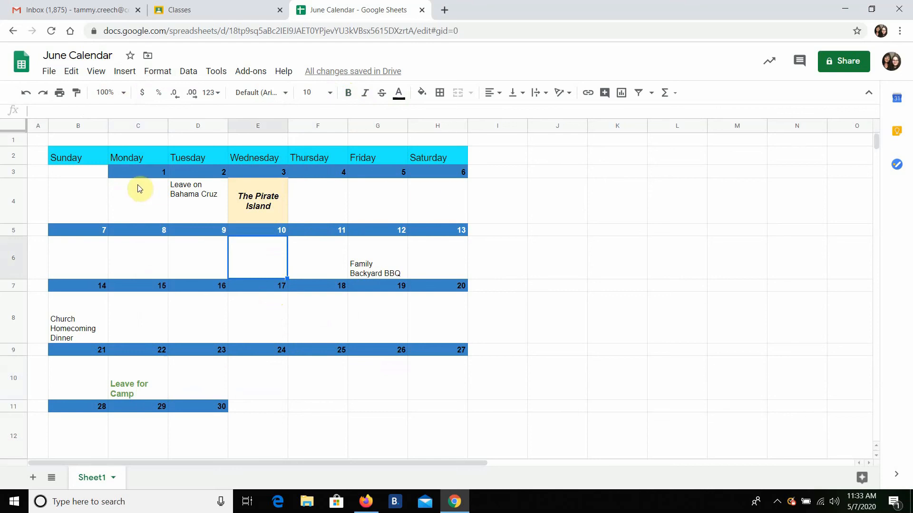
Add a black outer border around C4, the entry cell under Monday the 1st.
left_click(88, 162)
left_click(141, 207)
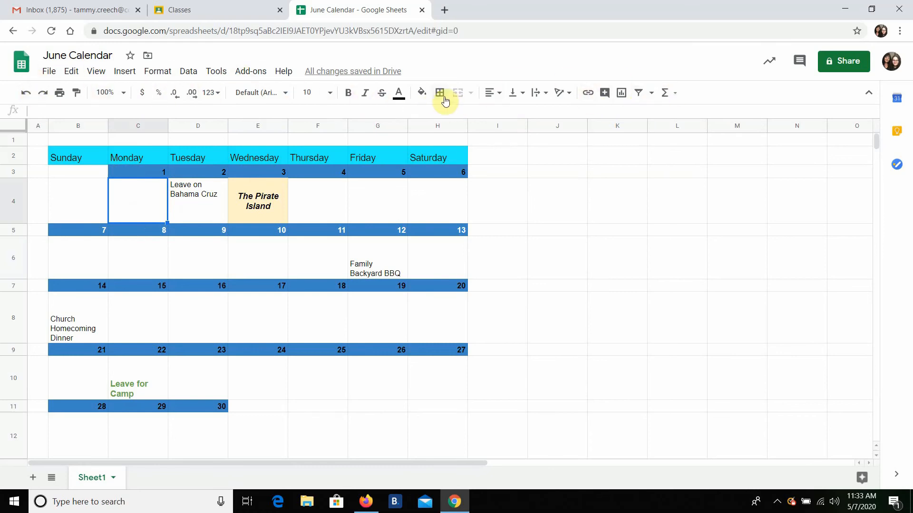
left_click(676, 95)
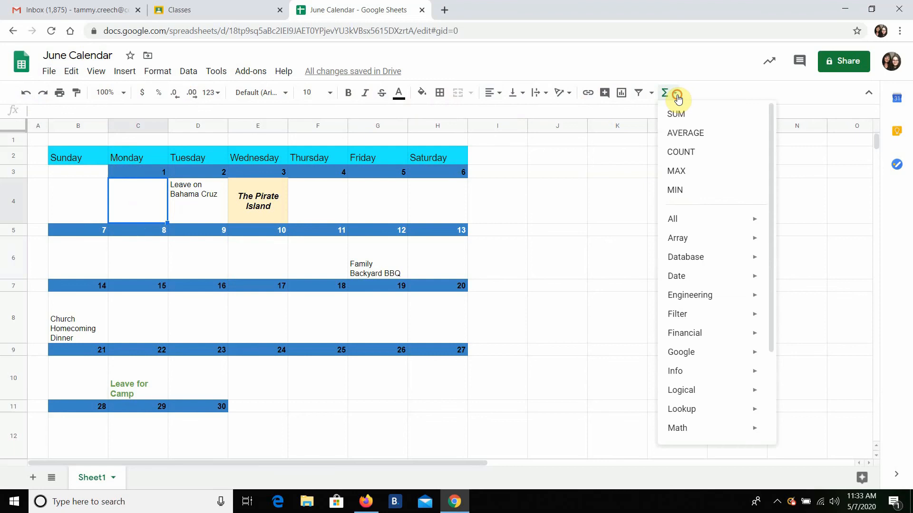
left_click(714, 93)
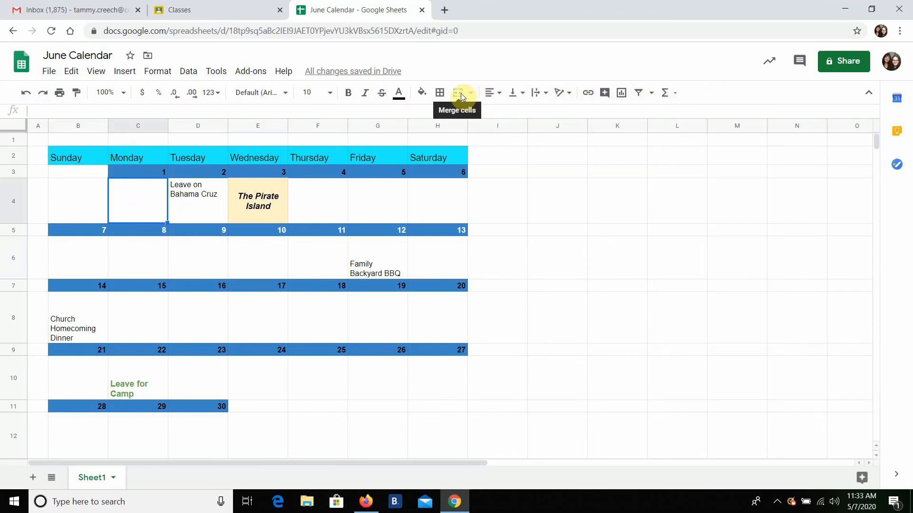
left_click(439, 96)
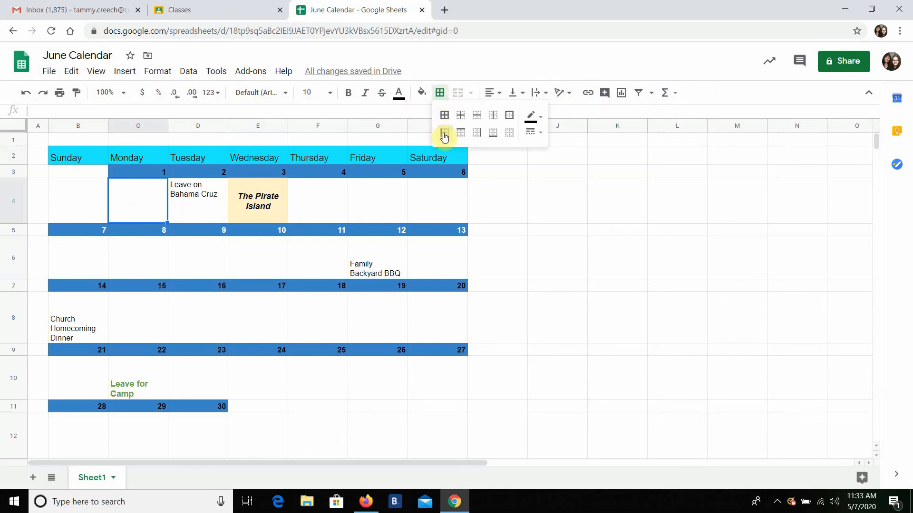
left_click(509, 115)
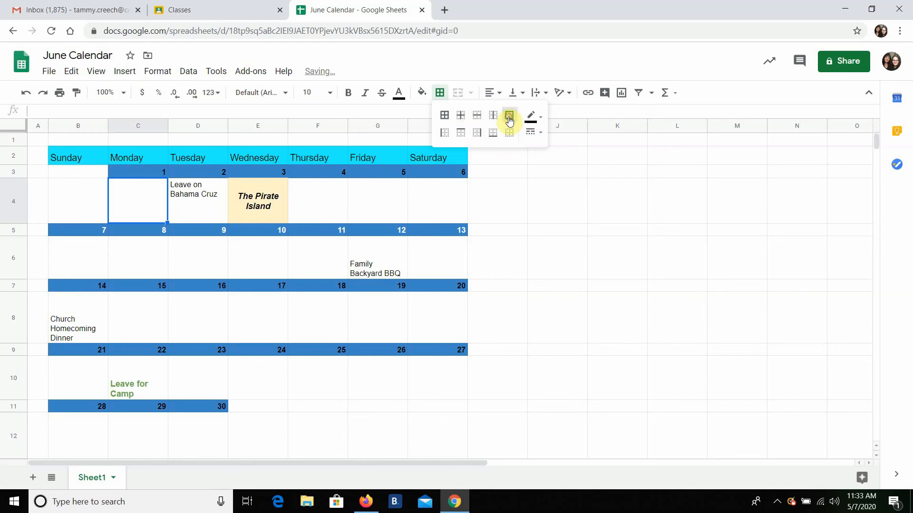
Add an outer border around each of the entry cells D4 ("Leave on Bahama Cruz") and E4 ("The Pirate Island").
left_click(196, 208)
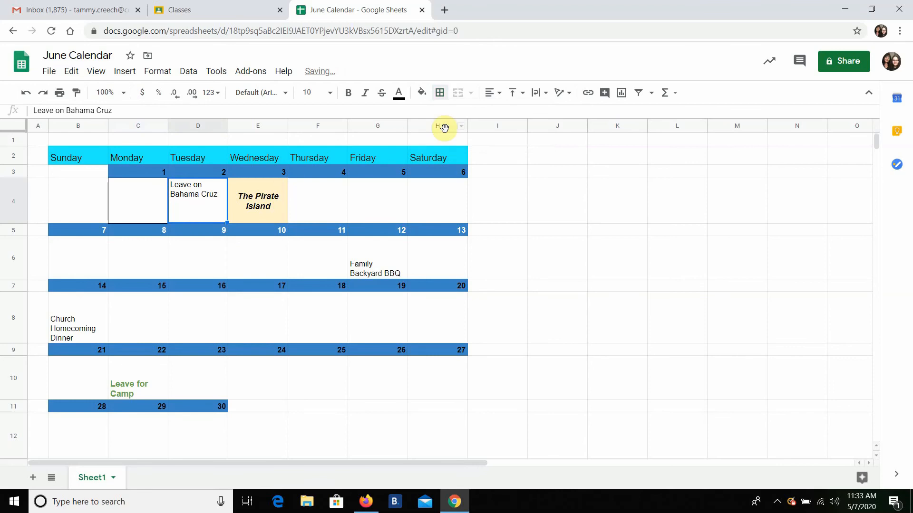
left_click(439, 92)
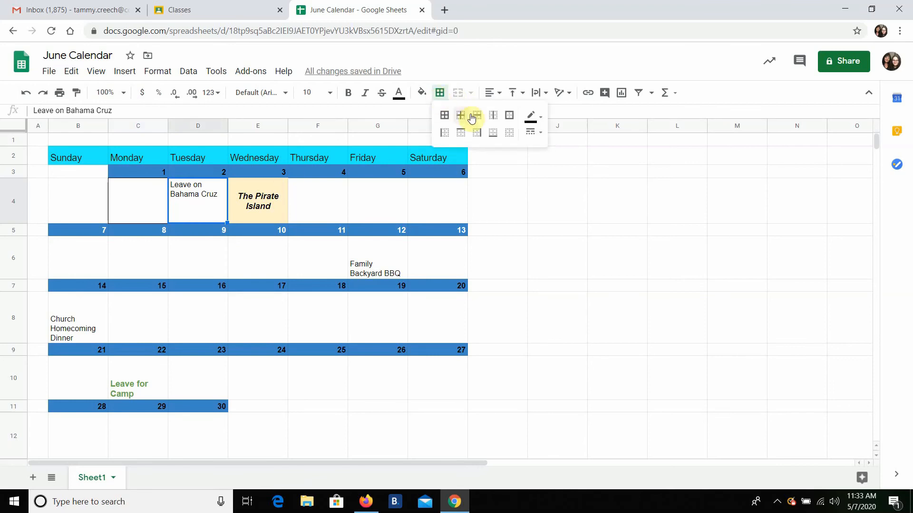
left_click(509, 119)
left_click(282, 190)
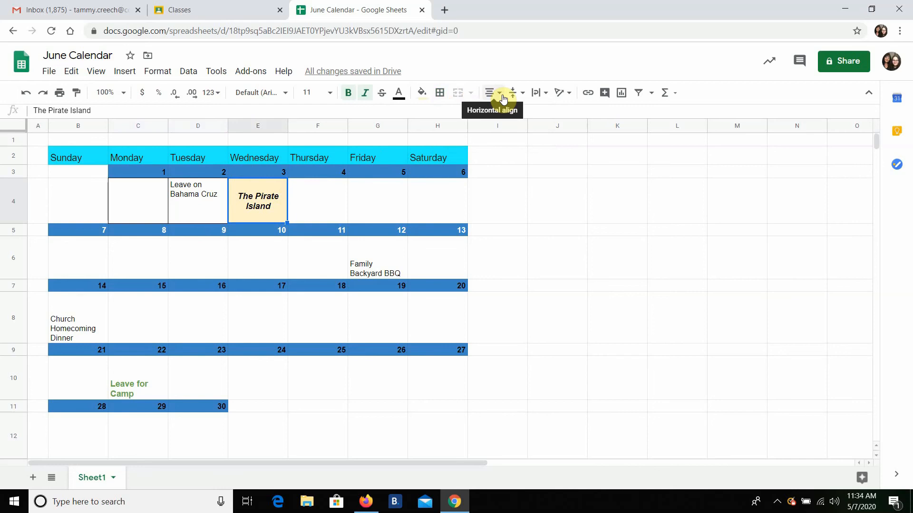
left_click(441, 98)
left_click(509, 117)
Add an outer border around each of the entry cells F4, G4 and H4, under the 4th to the 6th.
left_click(338, 202)
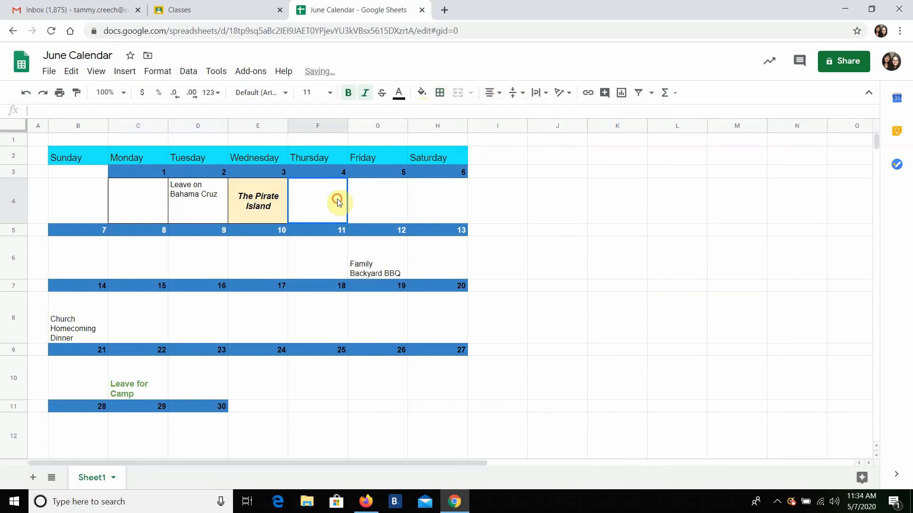
left_click(439, 94)
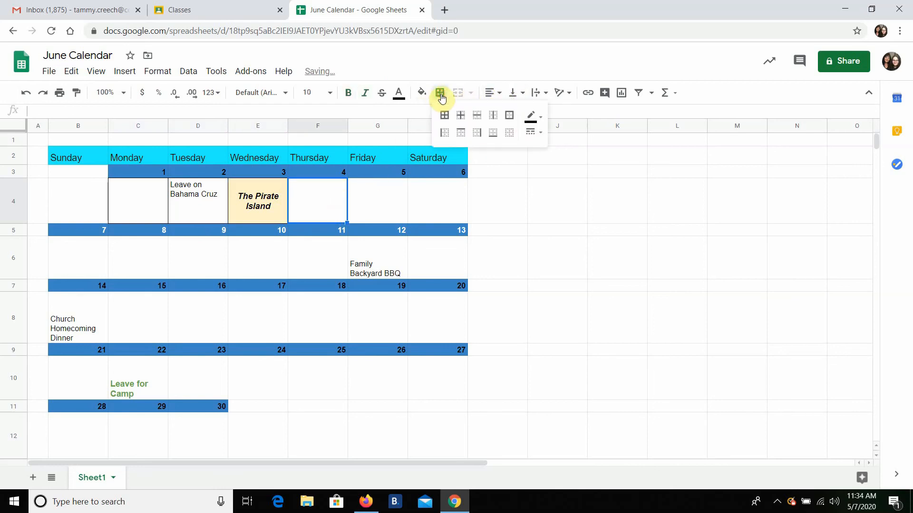
left_click(515, 122)
left_click(399, 191)
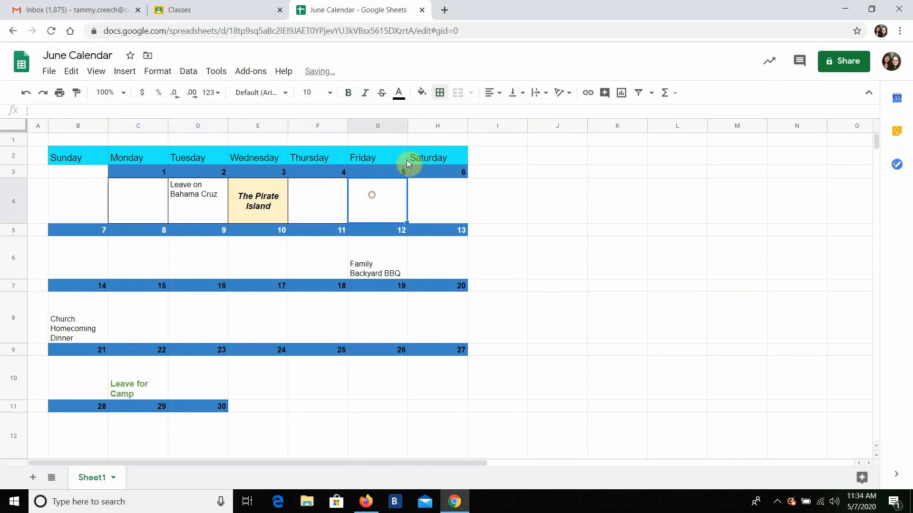
left_click(437, 97)
left_click(512, 119)
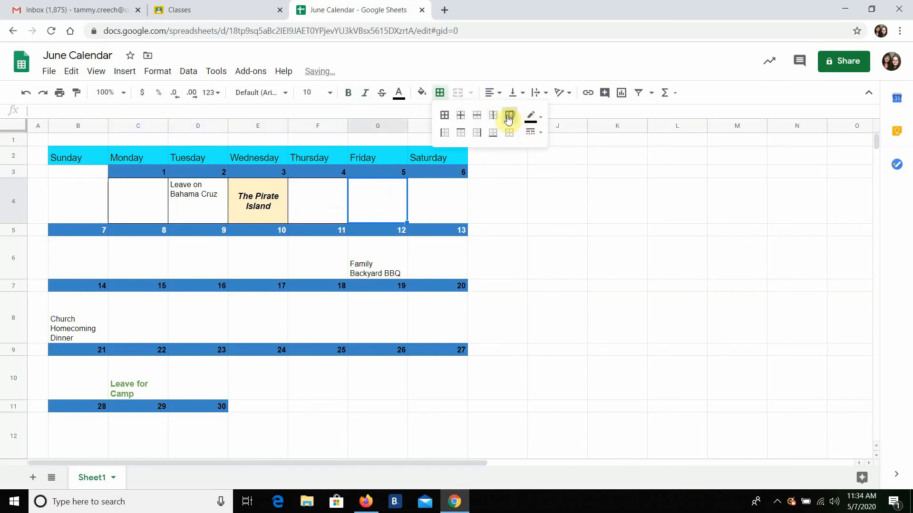
left_click(418, 193)
left_click(440, 95)
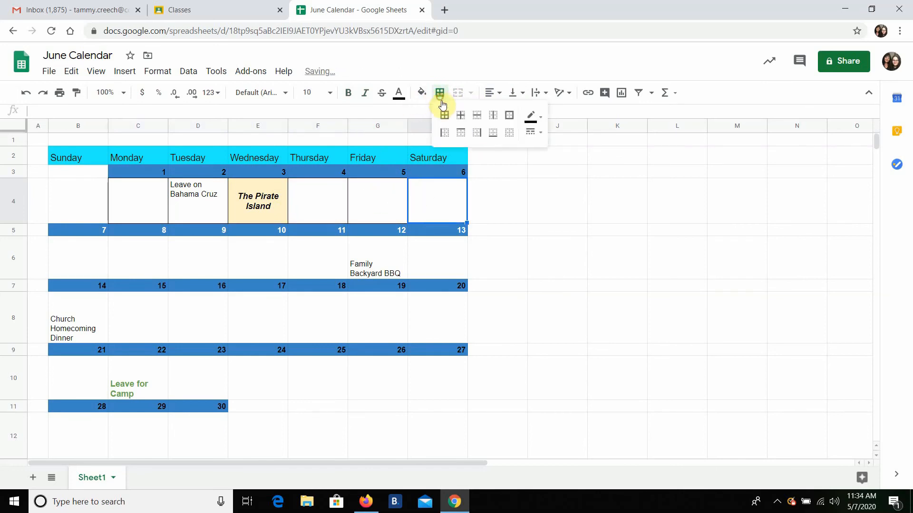
left_click(509, 115)
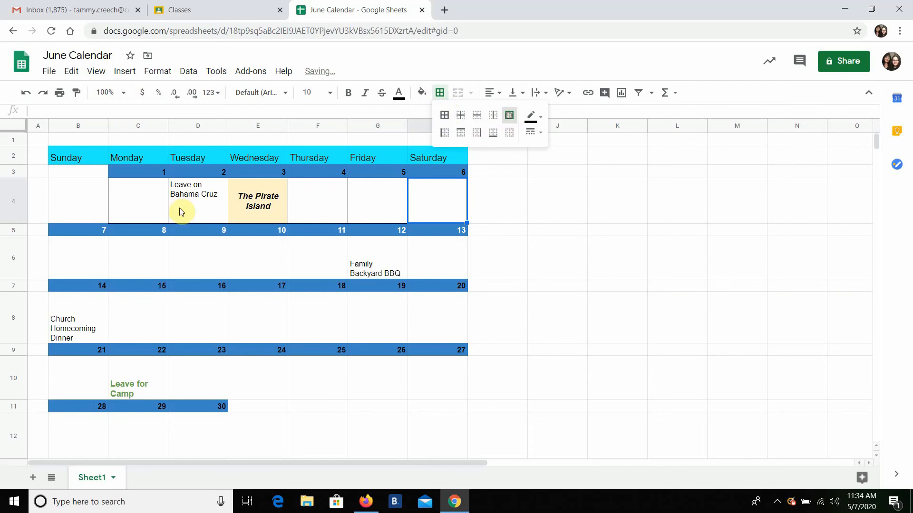
Add an outer border around each of the entry cells B6, C6 and D6, under the 7th to the 9th.
left_click(79, 249)
left_click(440, 95)
left_click(509, 116)
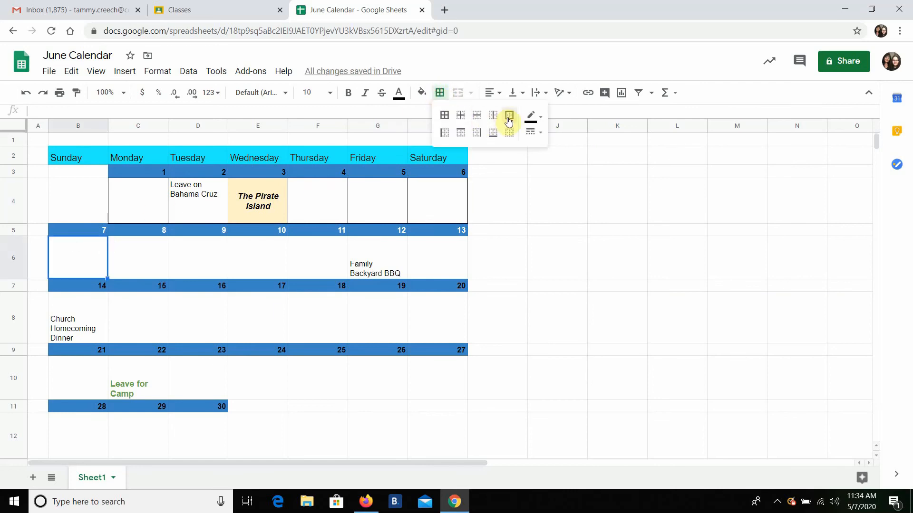
left_click(142, 258)
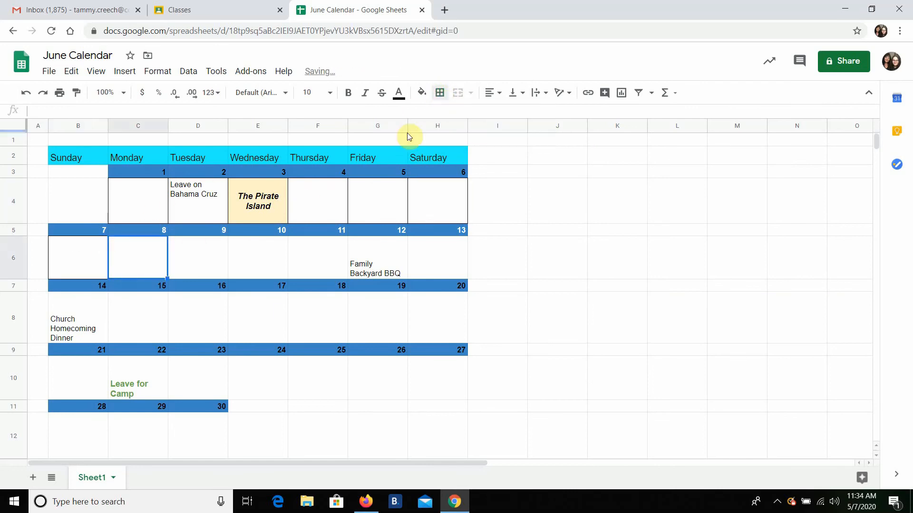
left_click(440, 93)
left_click(509, 115)
left_click(198, 256)
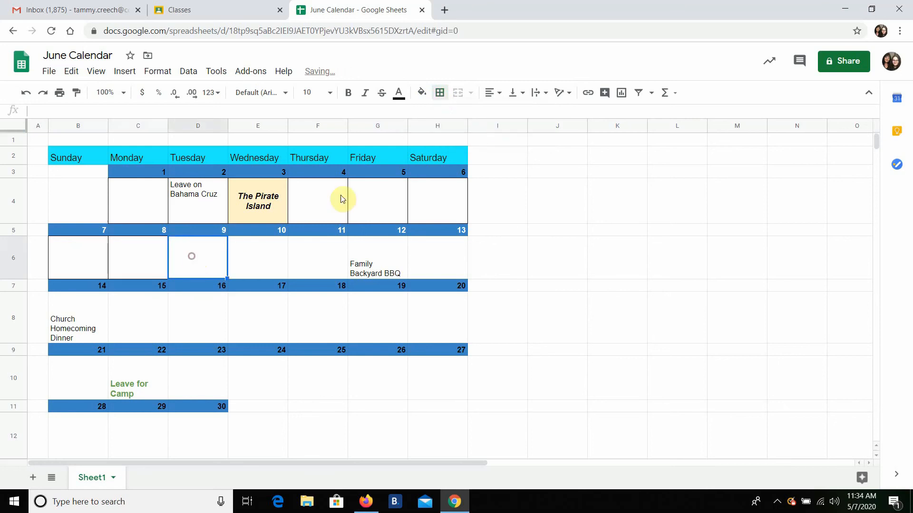
left_click(439, 93)
left_click(509, 116)
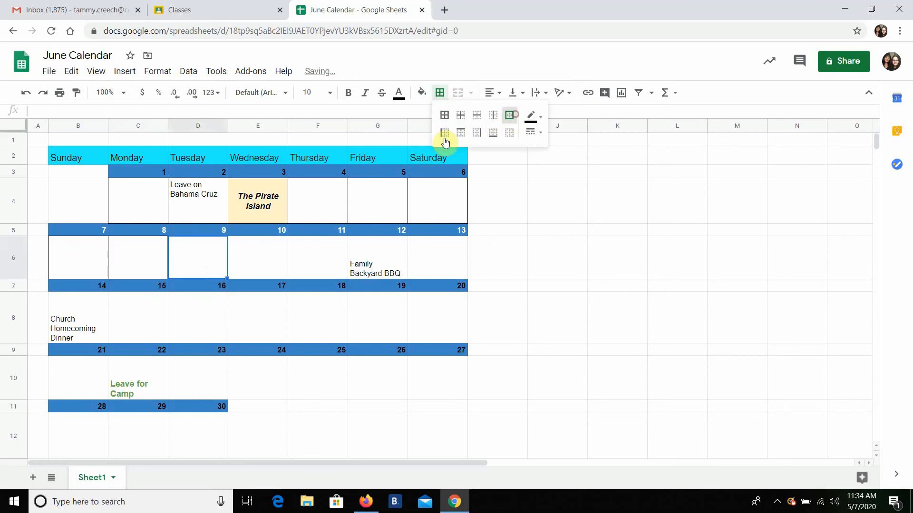
Add an outer border around each of the entry cells E6 and F6, under the 10th and 11th.
left_click(252, 256)
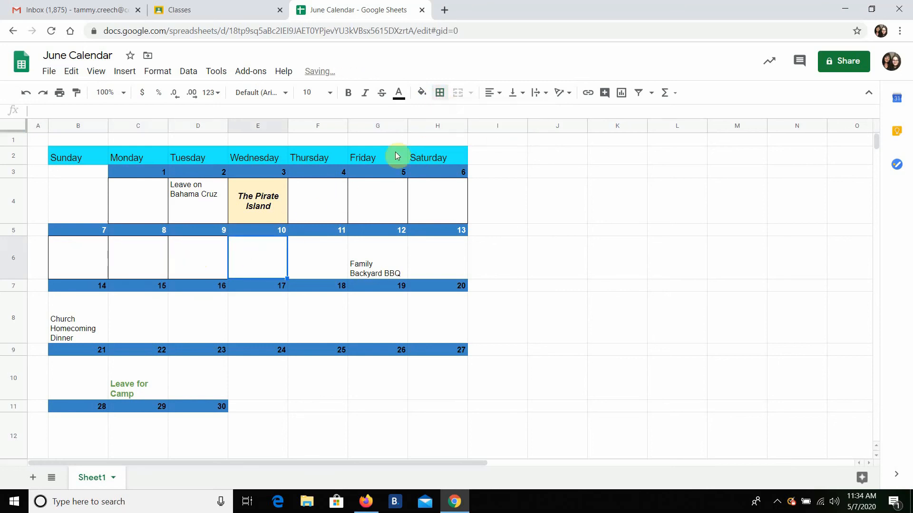
left_click(440, 94)
left_click(509, 115)
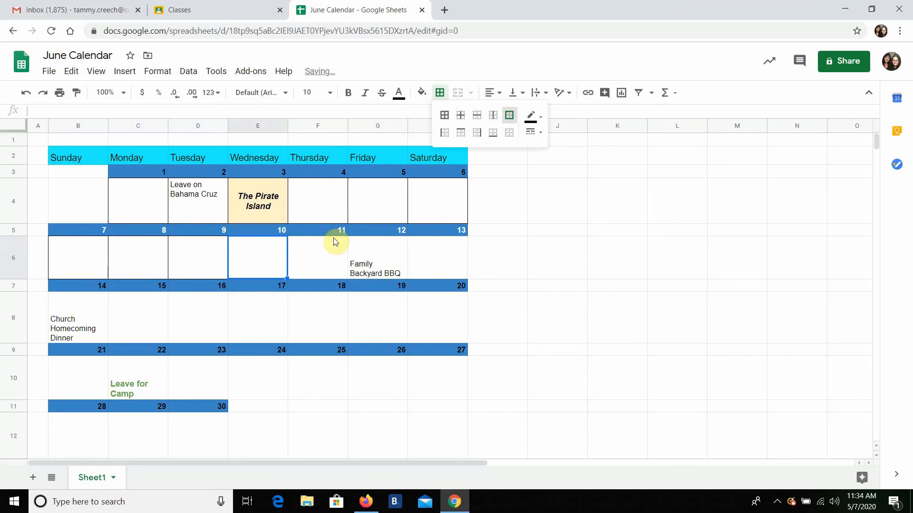
left_click(319, 257)
left_click(441, 93)
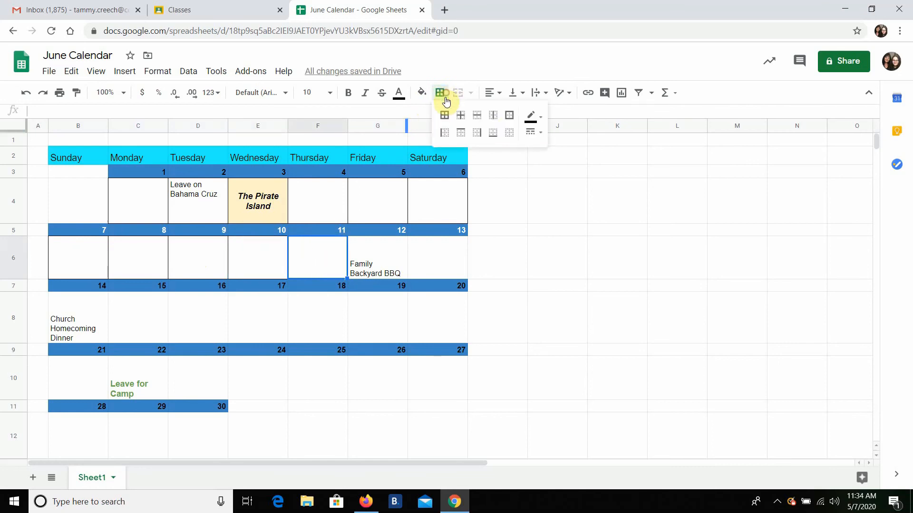
left_click(509, 115)
Add an outer border around each of the entry cells G6 ("Family Backyard BBQ") and H6, under the 12th and 13th.
left_click(383, 250)
left_click(440, 93)
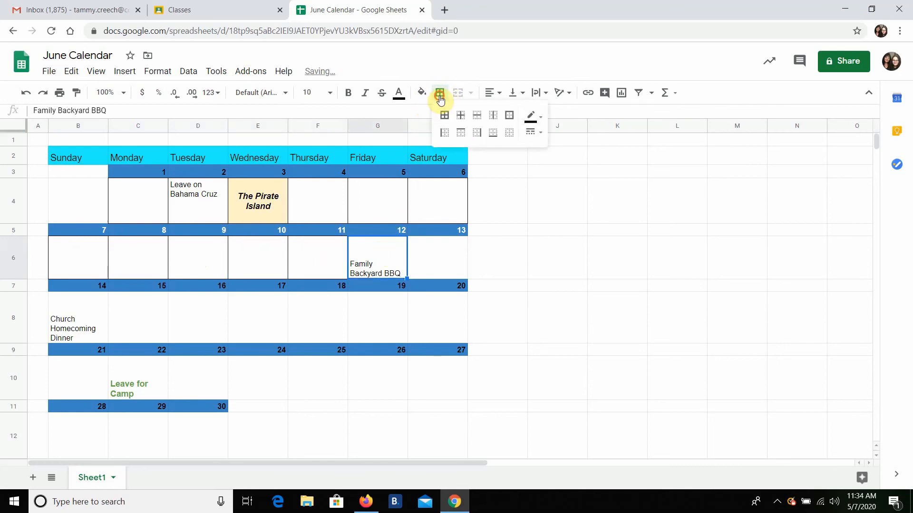
left_click(509, 115)
left_click(457, 265)
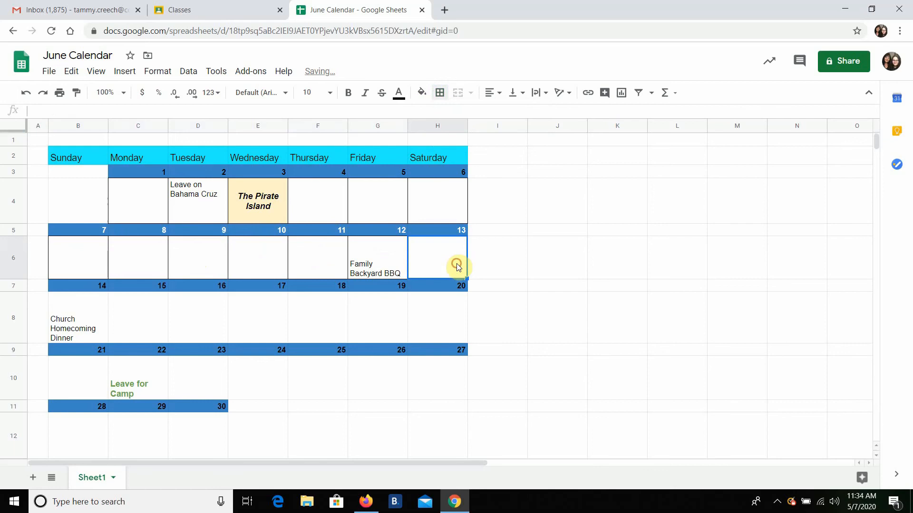
left_click(439, 94)
left_click(509, 119)
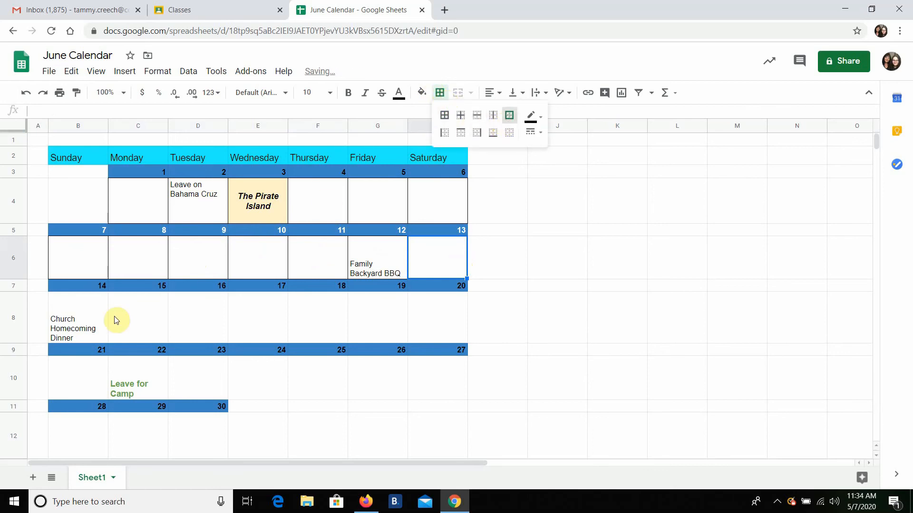
Add an outer border around each of the entry cells B8 ("Church Homecoming Dinner") and C8, under the 14th and 15th.
left_click(98, 320)
left_click(440, 98)
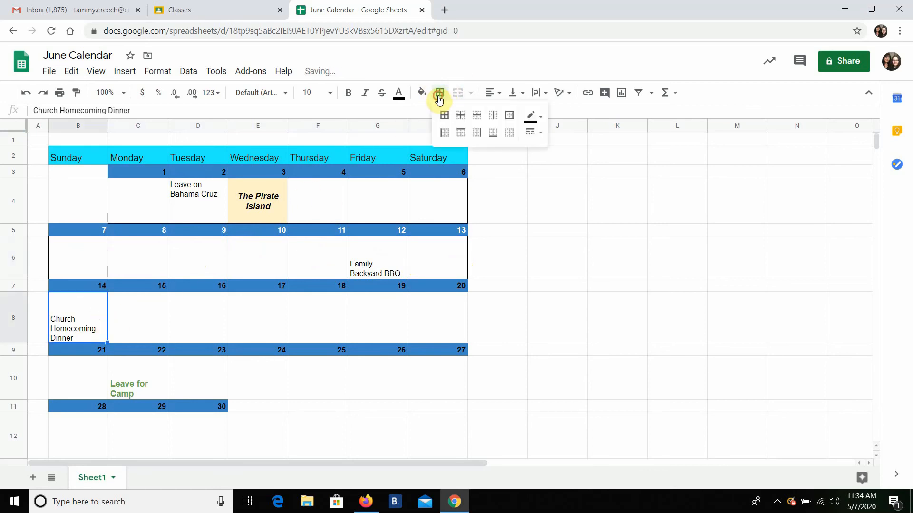
left_click(507, 118)
left_click(147, 320)
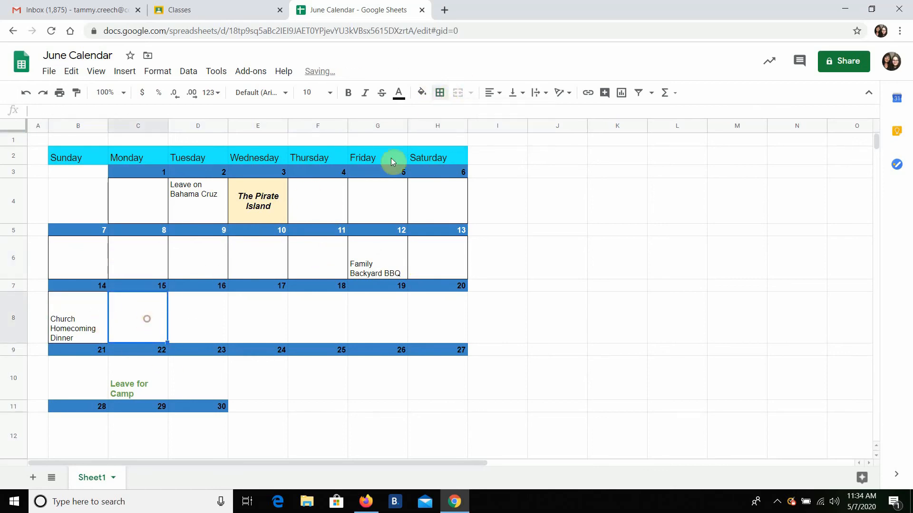
left_click(440, 93)
left_click(509, 116)
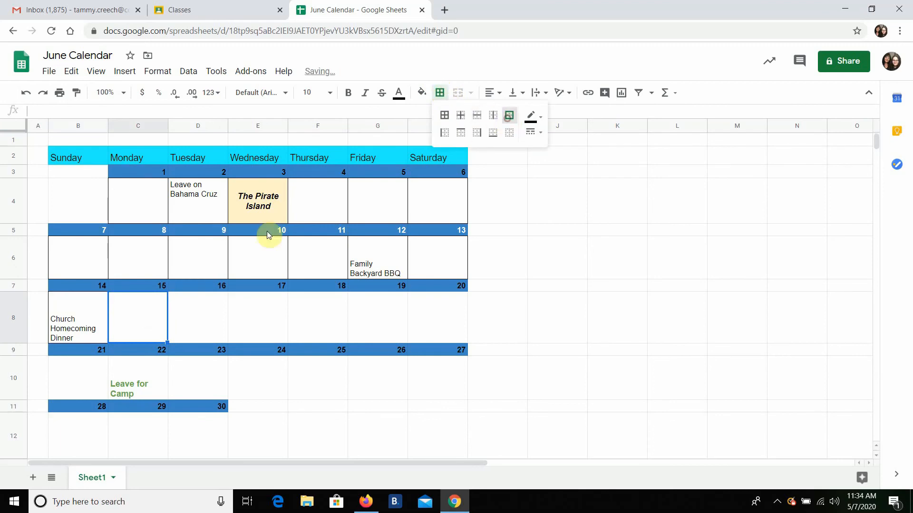
Add an outer border around each of the entry cells D8 and E8, under the 16th and 17th.
left_click(206, 308)
left_click(438, 98)
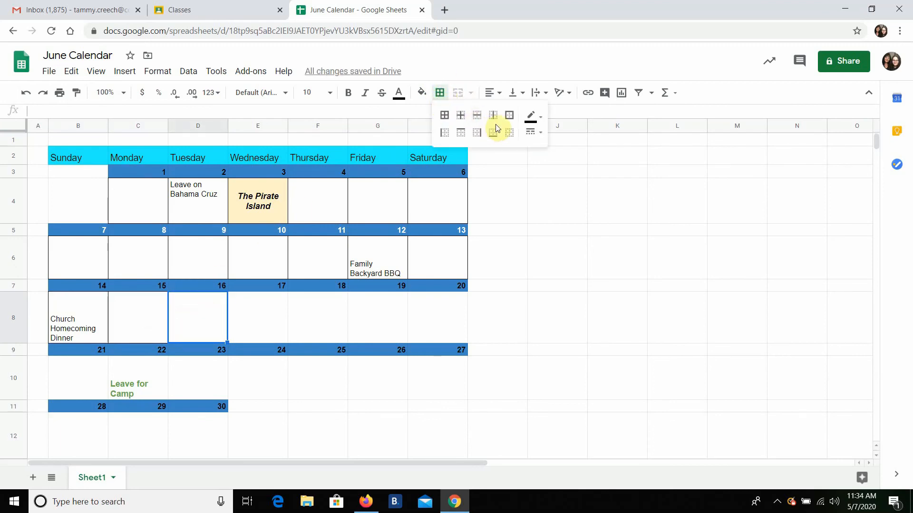
left_click(509, 115)
left_click(261, 335)
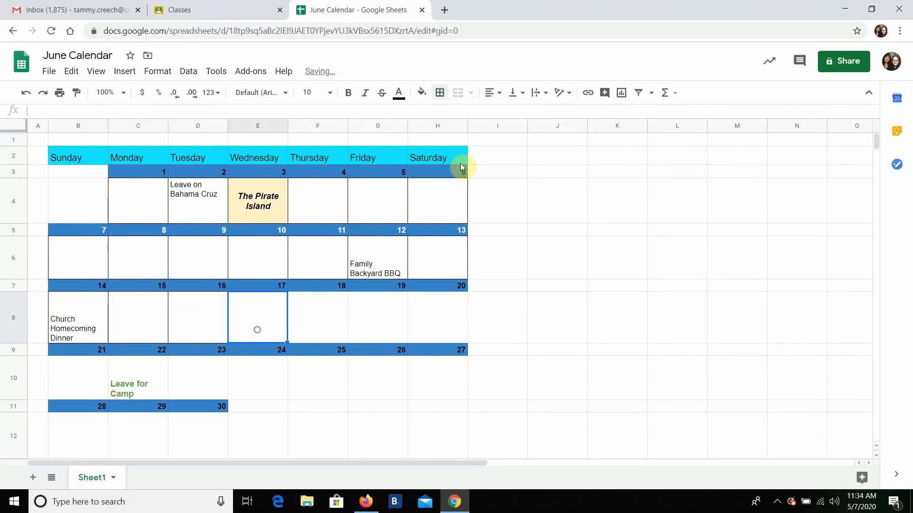
left_click(438, 95)
left_click(508, 117)
Add an outer border around each of the entry cells F8, G8 and H8, under the 18th to the 20th.
left_click(321, 318)
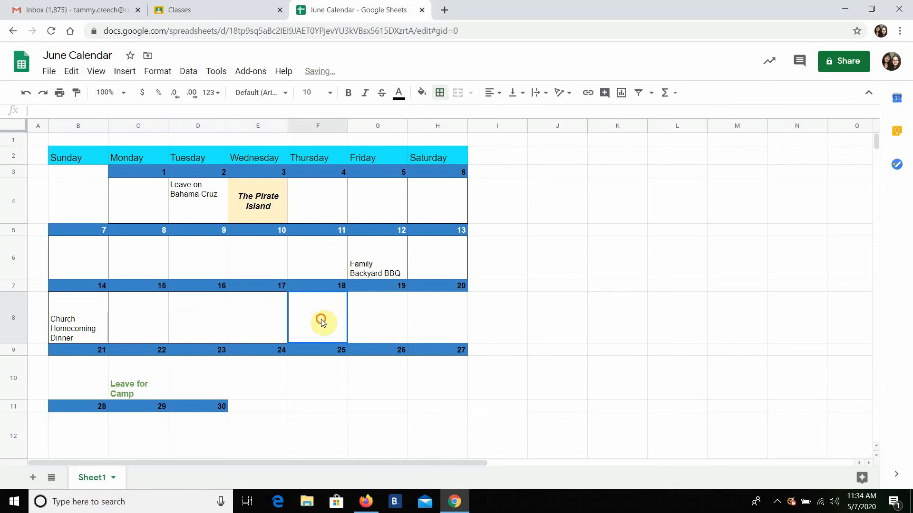
left_click(440, 96)
left_click(508, 117)
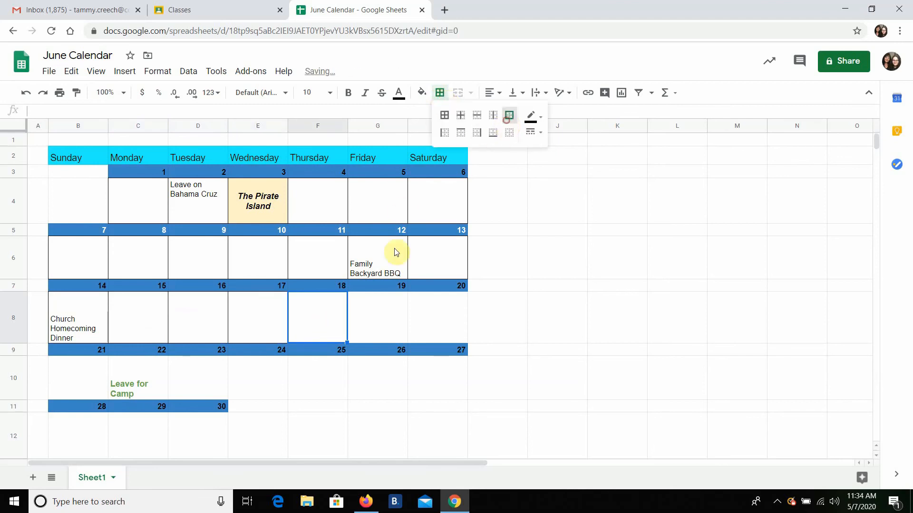
left_click(390, 300)
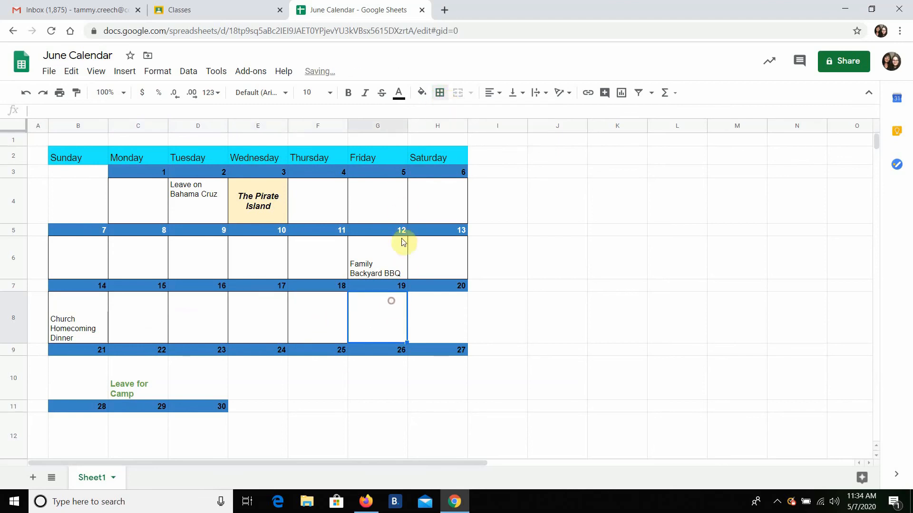
left_click(439, 93)
left_click(509, 116)
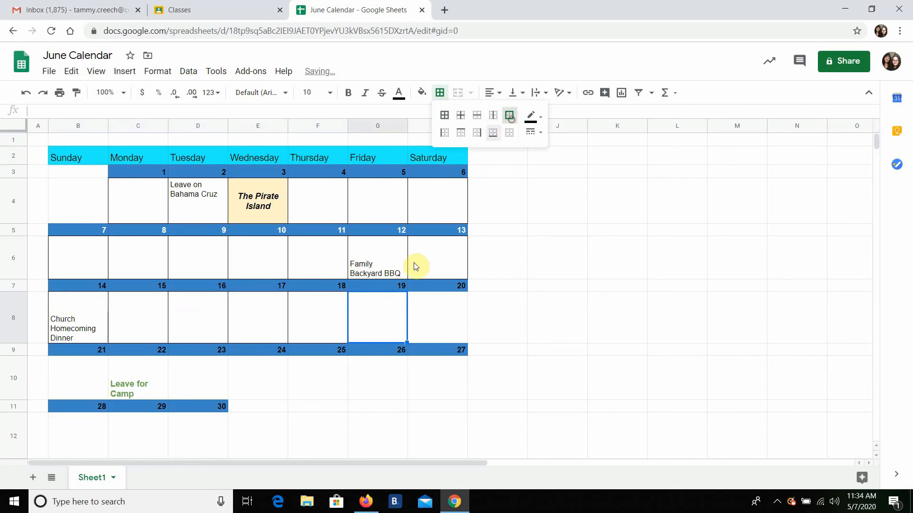
left_click(438, 318)
left_click(440, 93)
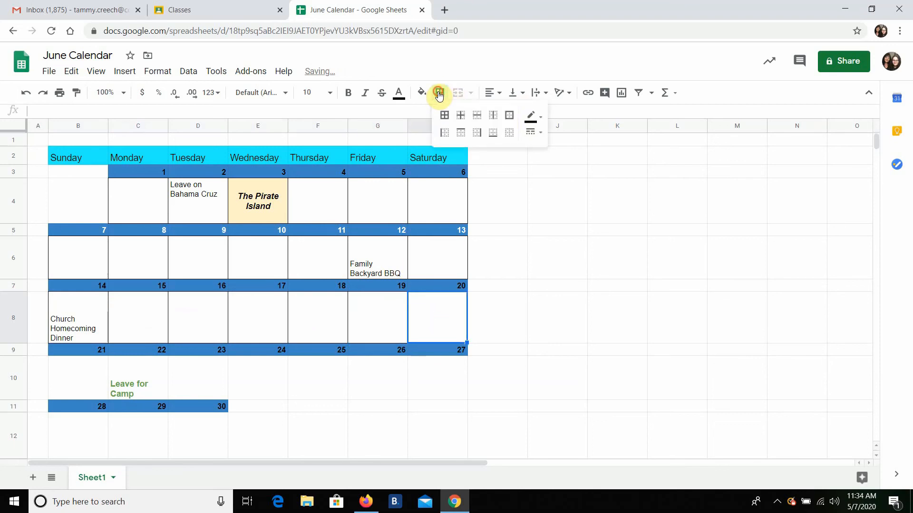
left_click(510, 116)
Add an outer border around each of the entry cells B10, C10 ("Leave for Camp") and D10, under the 21st to the 23rd.
left_click(86, 377)
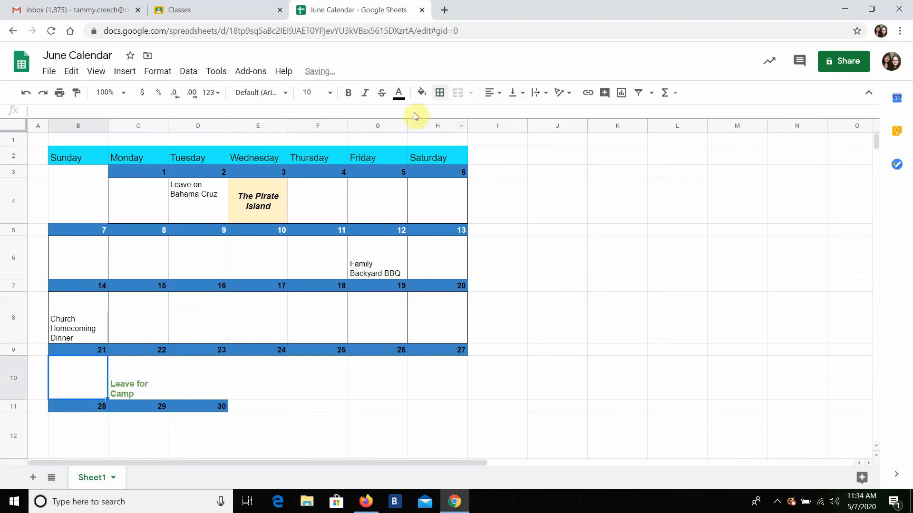
left_click(440, 93)
left_click(505, 117)
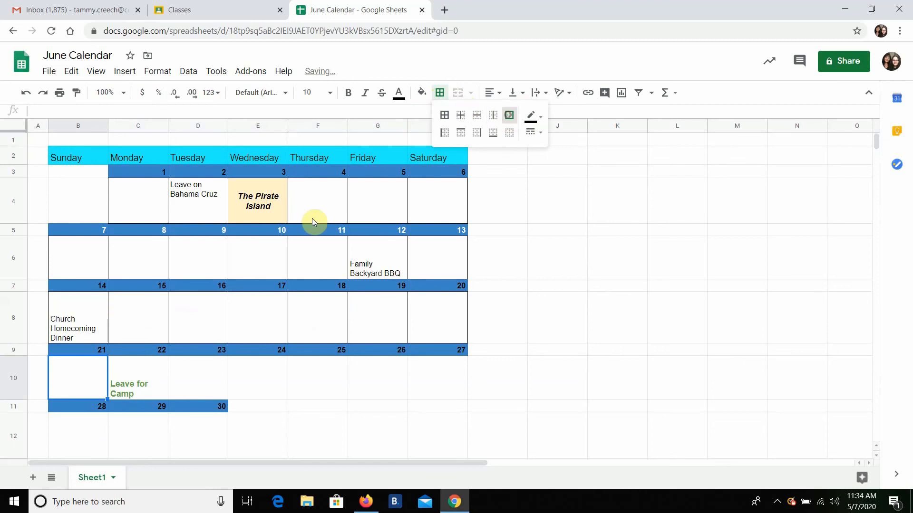
left_click(139, 373)
left_click(440, 92)
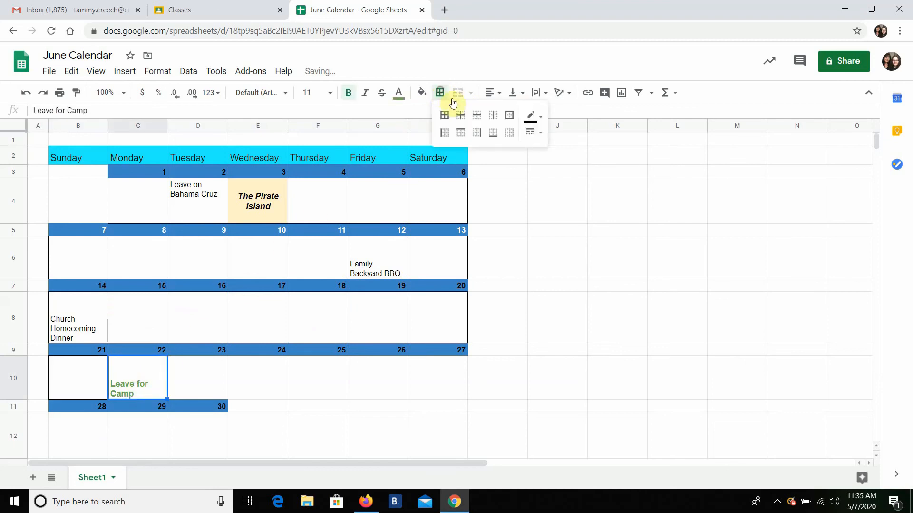
left_click(508, 117)
left_click(206, 388)
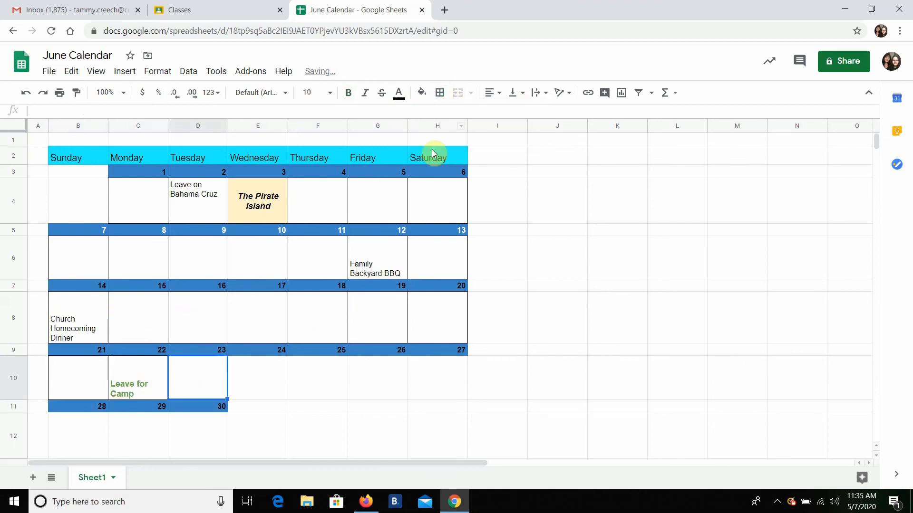
left_click(439, 92)
left_click(511, 118)
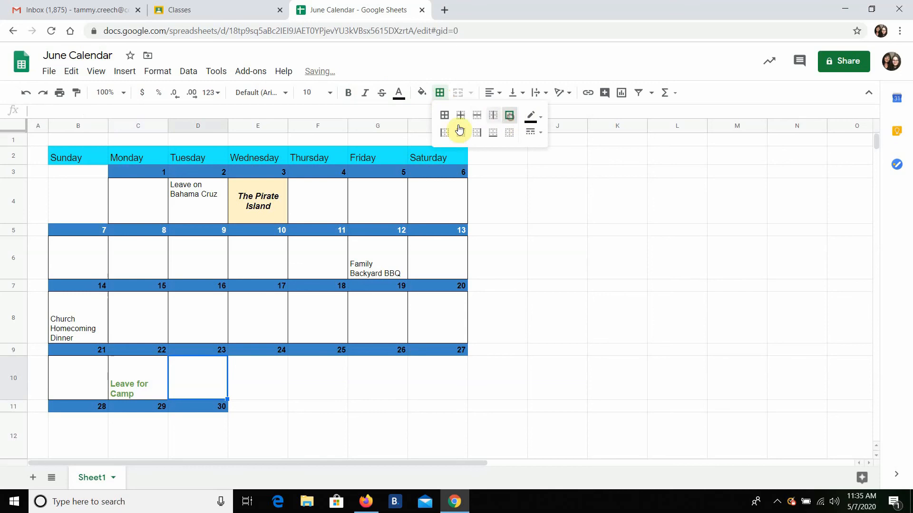
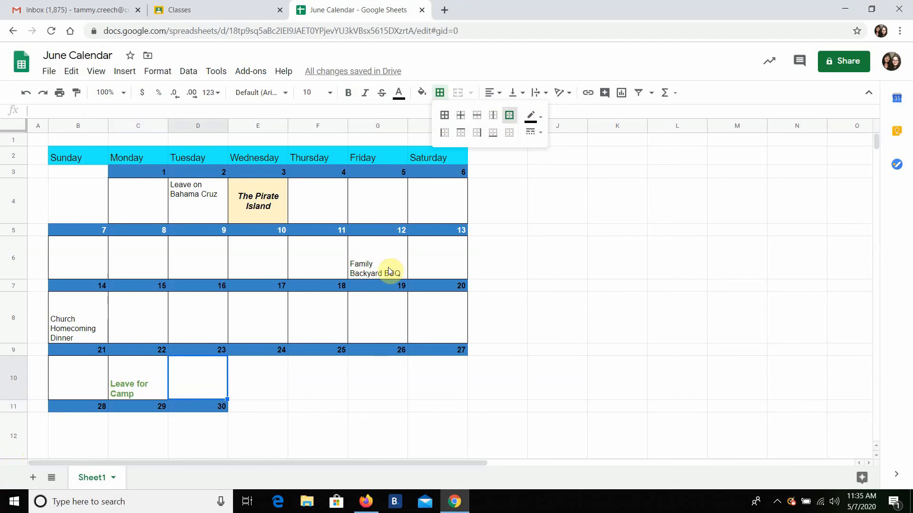
left_click(569, 194)
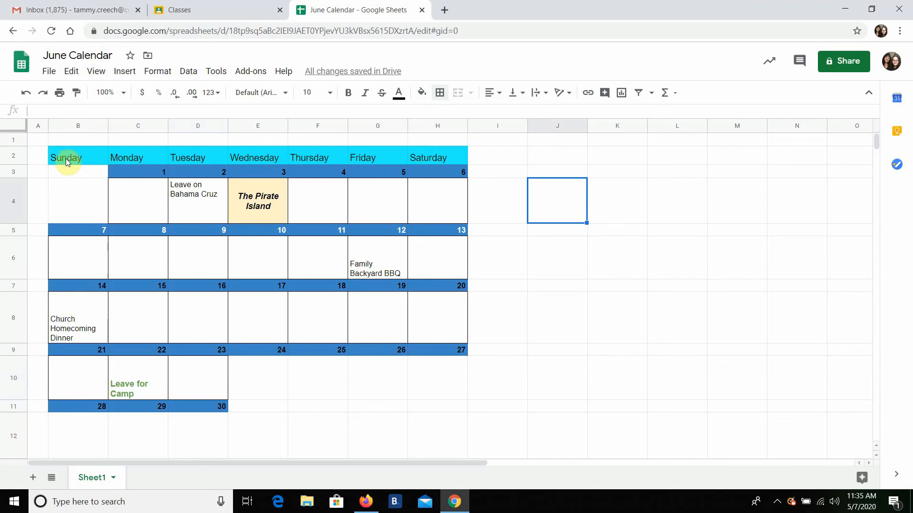
left_click(273, 383)
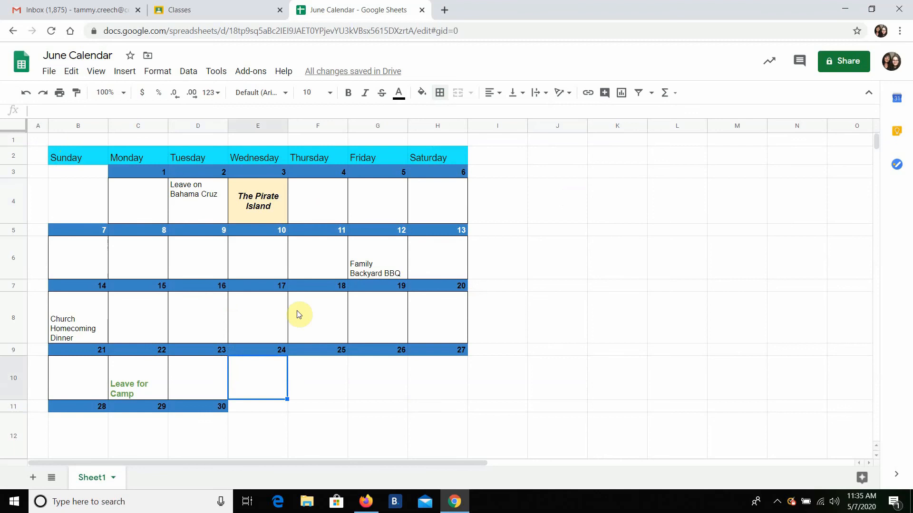
left_click(64, 162)
left_click_drag(64, 158, 435, 151)
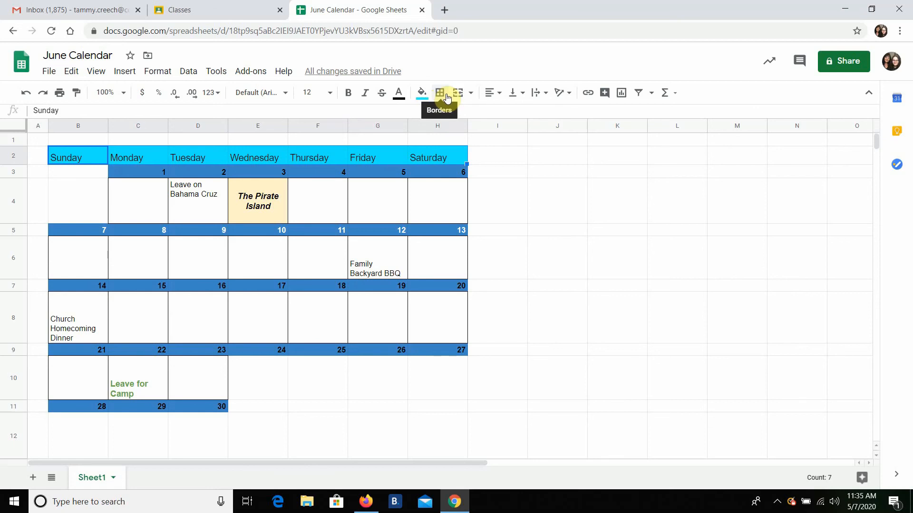
left_click(499, 177)
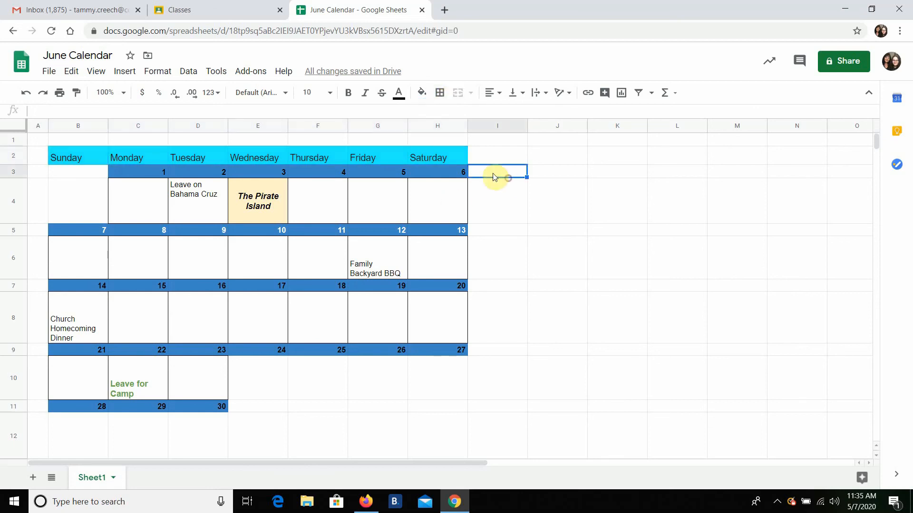
left_click(441, 208)
left_click(440, 153)
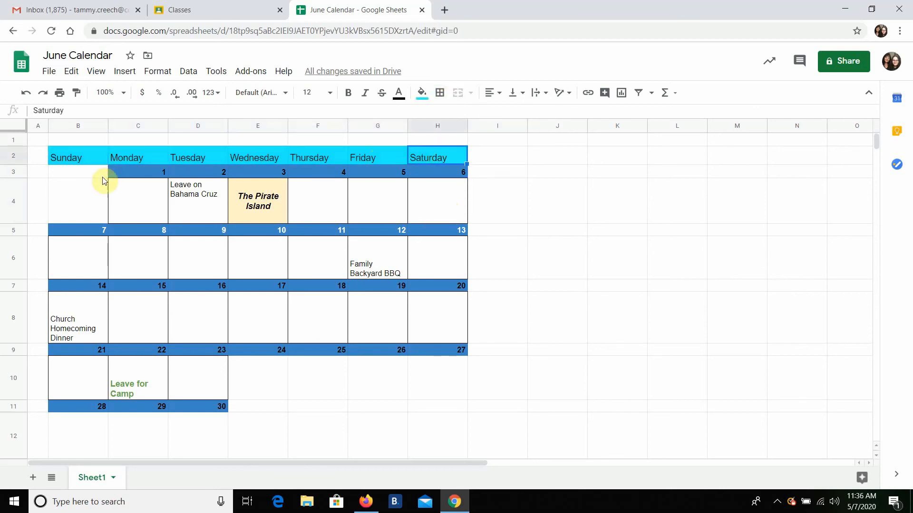
Add an outer border around the weekday headings from Sunday to Saturday in row 2 and make their text bold.
left_click(68, 156)
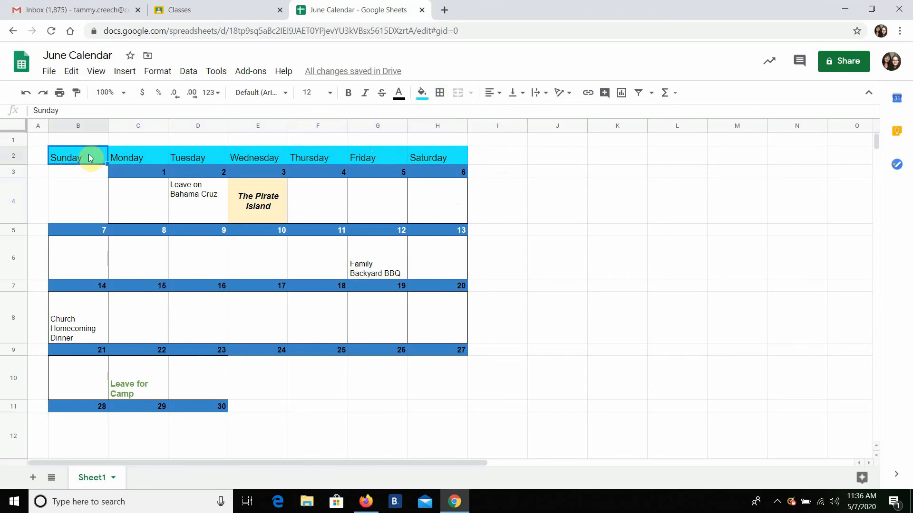
left_click_drag(92, 158, 127, 161)
left_click_drag(199, 150, 263, 144)
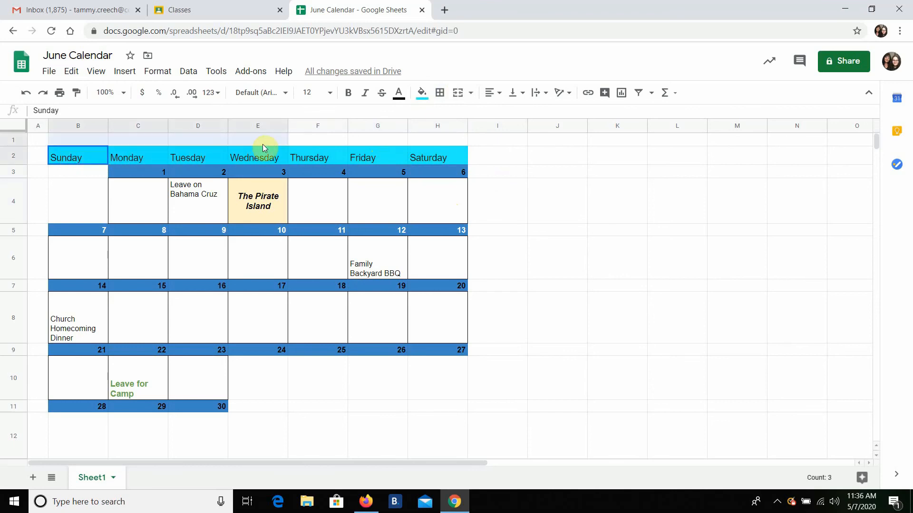
left_click_drag(318, 147, 438, 159)
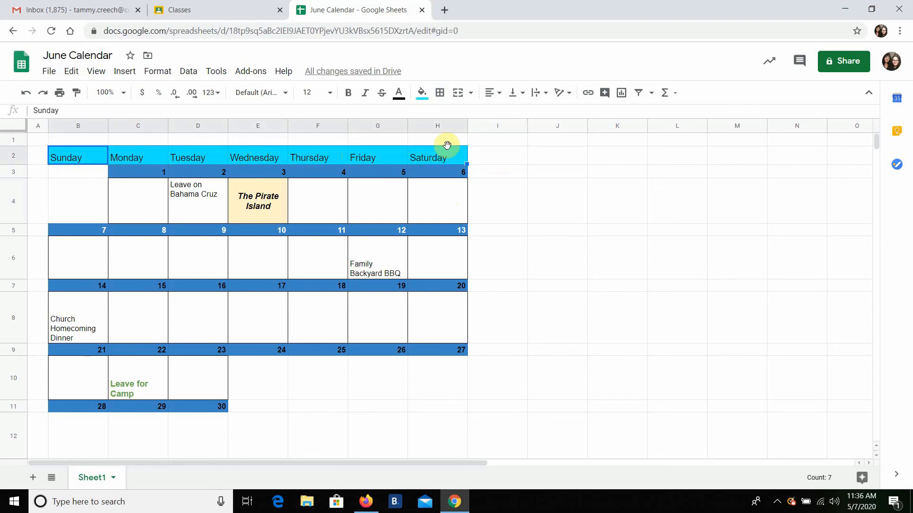
left_click(440, 93)
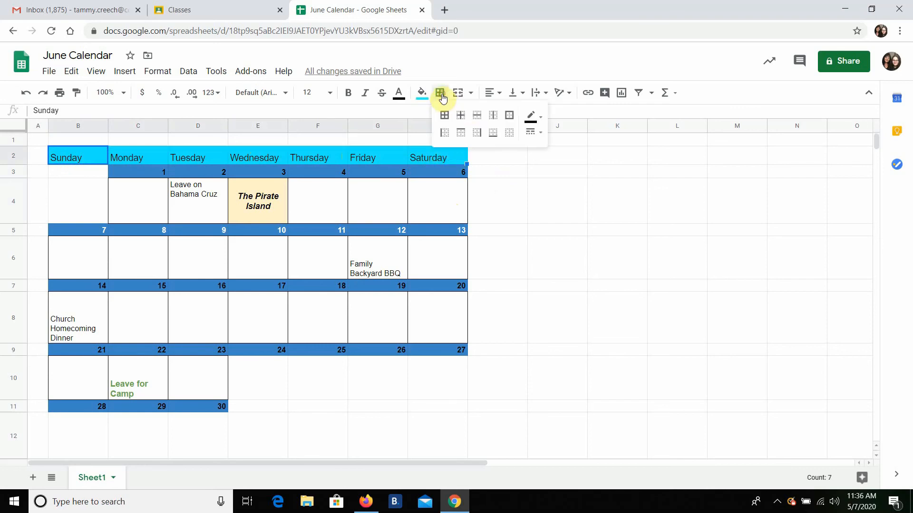
left_click(510, 116)
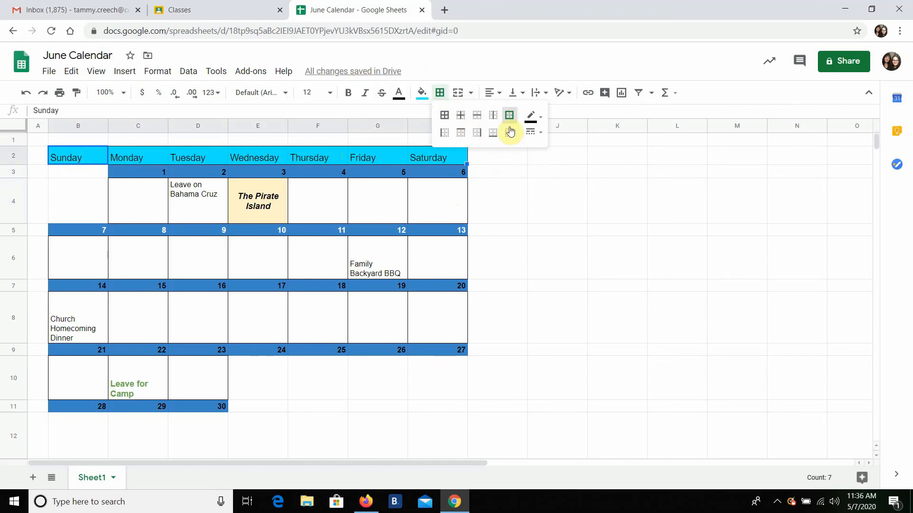
left_click(348, 93)
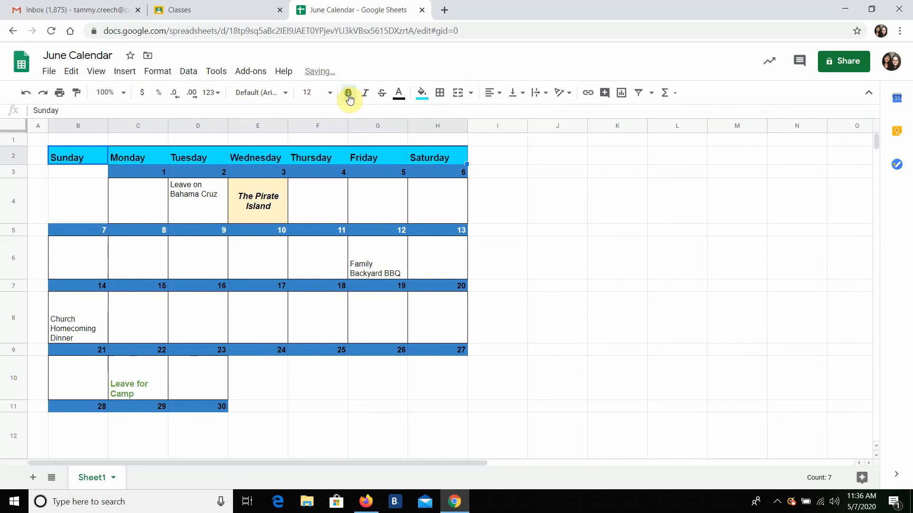
left_click(523, 176)
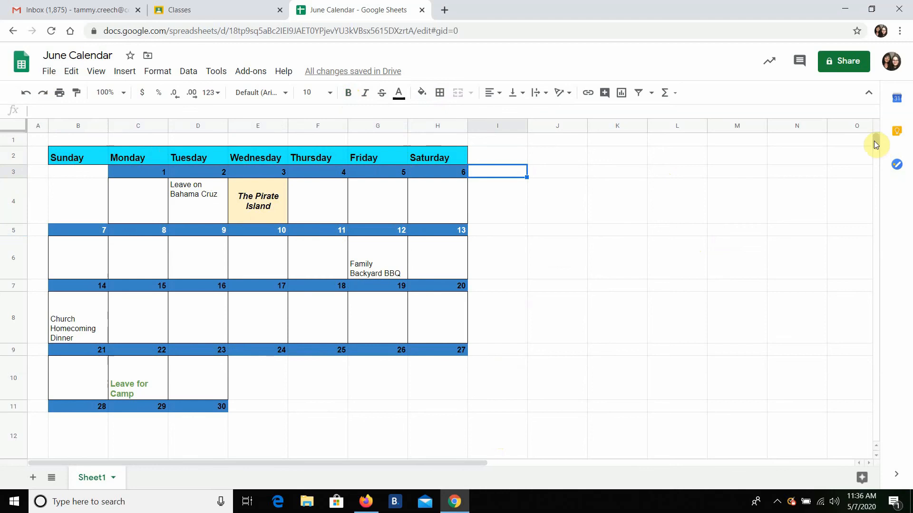
Add an outer border around each of the entry cells B12, C12 and D12, under the 28th to the 30th.
left_click_drag(875, 141, 874, 149)
left_click(76, 278)
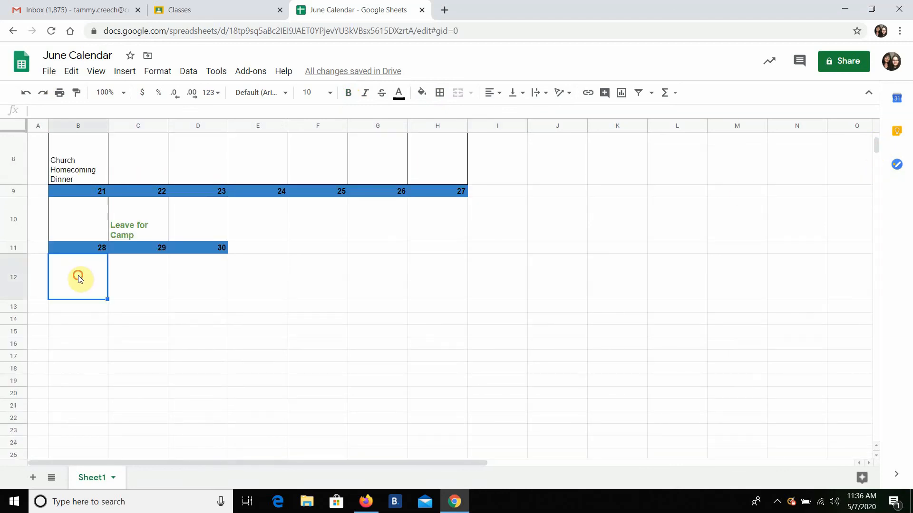
left_click(440, 92)
left_click(509, 115)
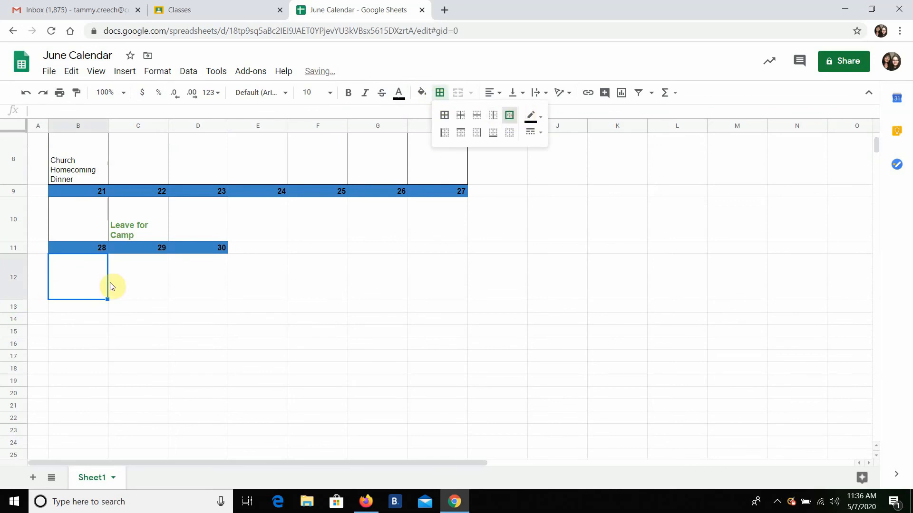
left_click(142, 274)
left_click(440, 93)
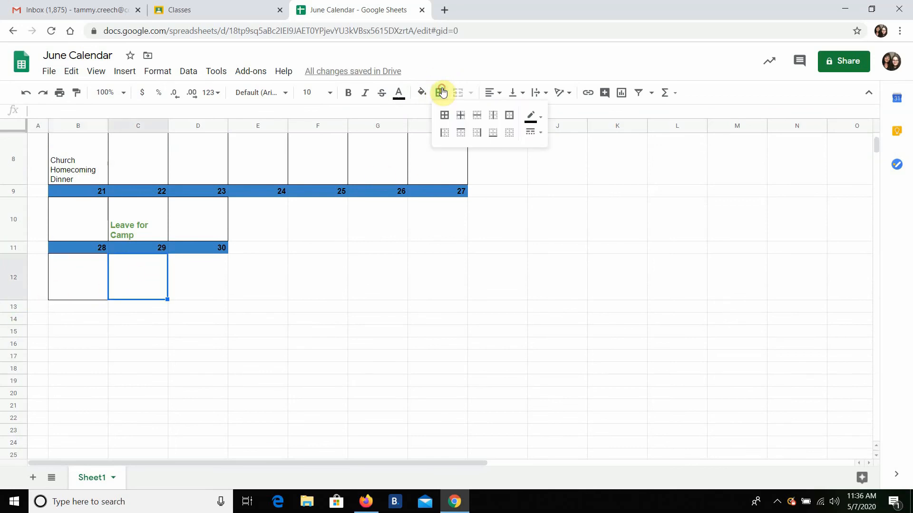
left_click(507, 116)
left_click(203, 285)
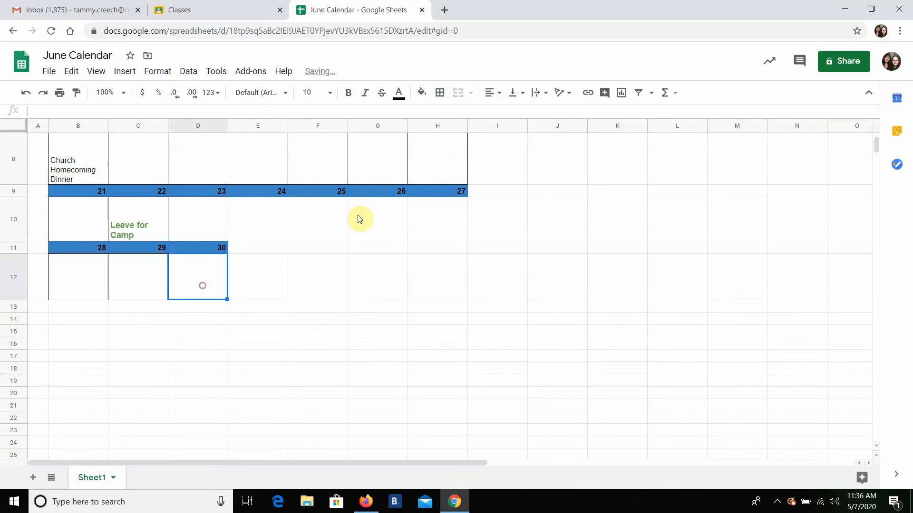
left_click(440, 93)
left_click(508, 119)
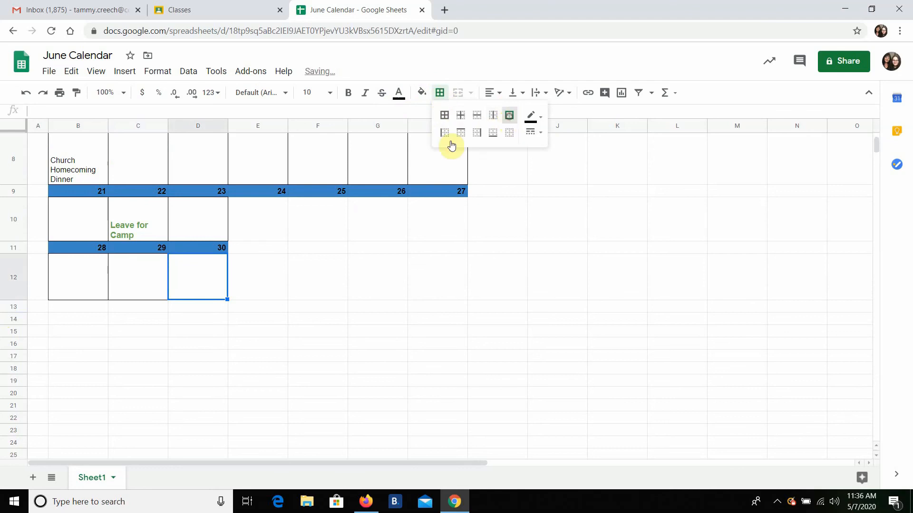
left_click(267, 294)
Check the whole calendar in the print preview, then return to the sheet without printing.
scroll(204, 383, "up", 1)
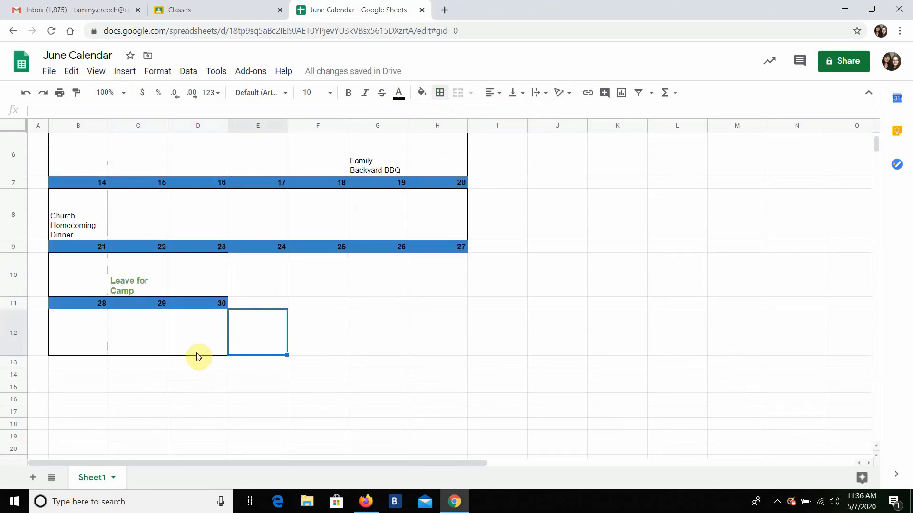
scroll(190, 382, "up", 1)
scroll(190, 381, "up", 1)
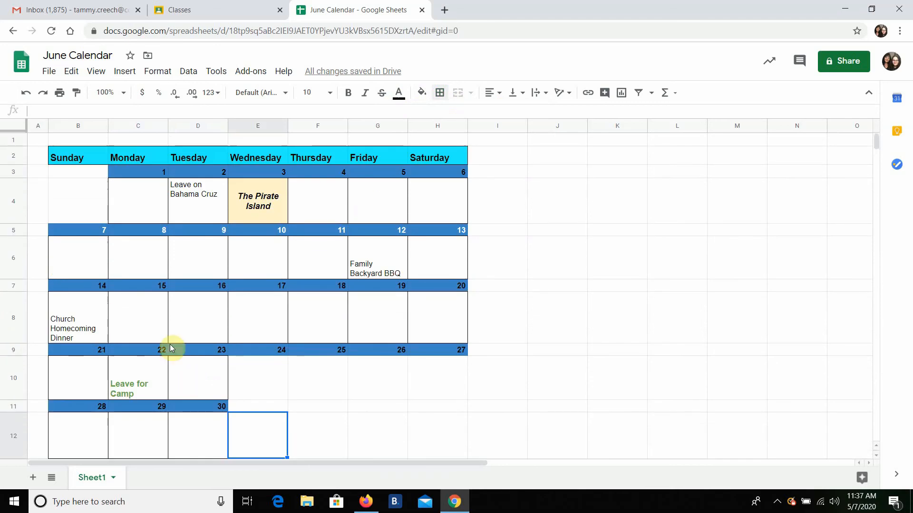
left_click(50, 72)
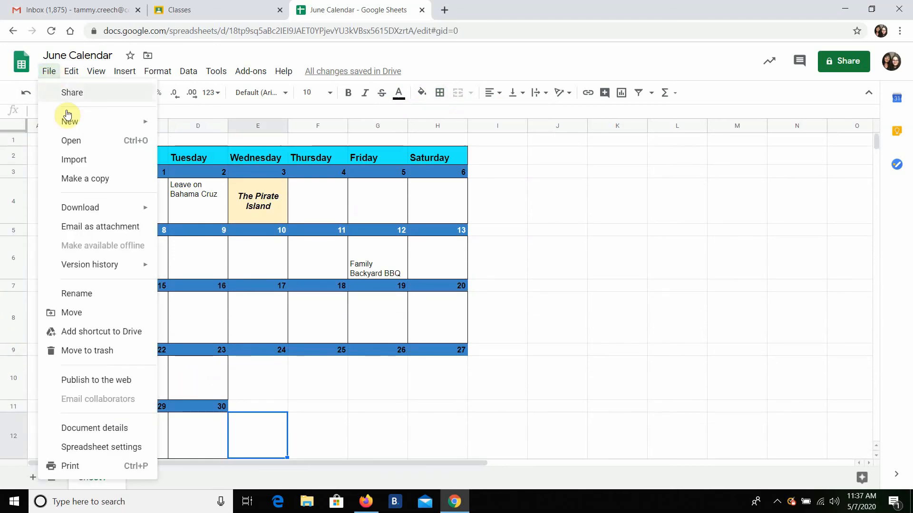
left_click(84, 470)
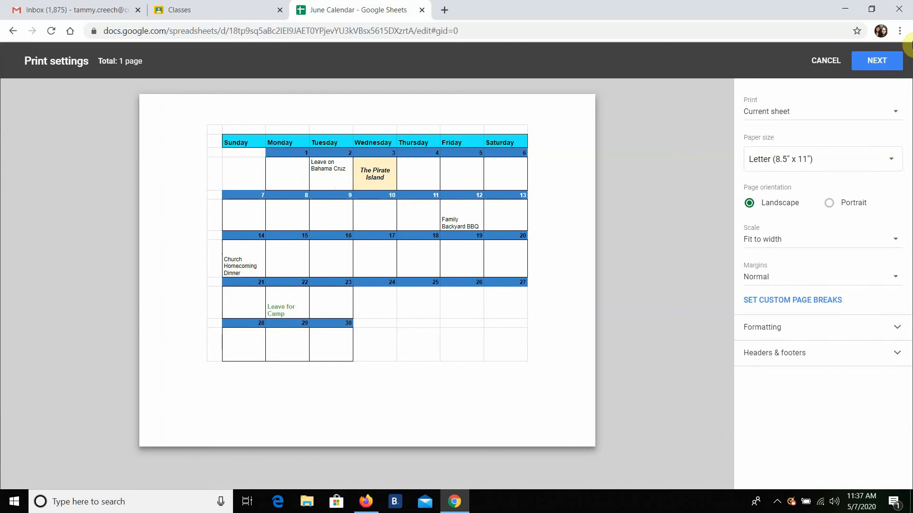
left_click(825, 61)
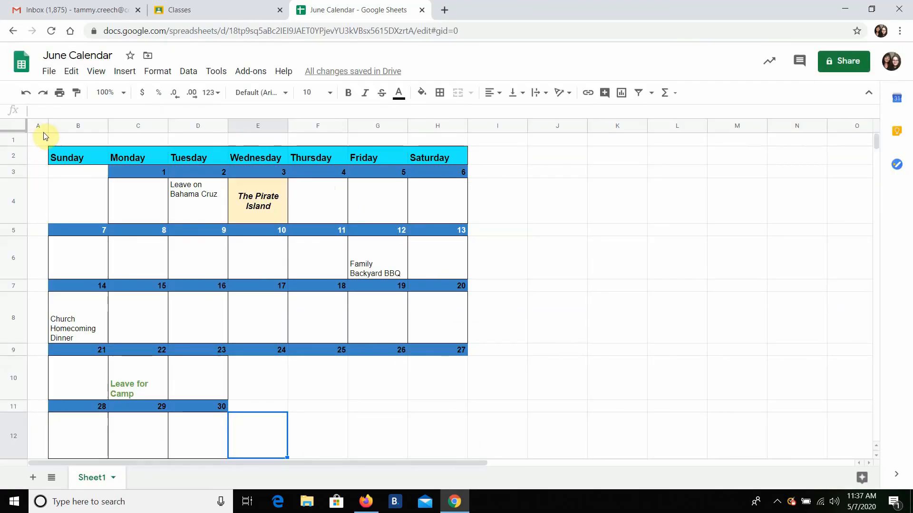
Narrow column A slightly and add an outer border around the whole calendar range B2:H12.
mouse_move(47, 126)
left_mouse_down()
mouse_move(37, 127)
mouse_move(37, 140)
left_mouse_up()
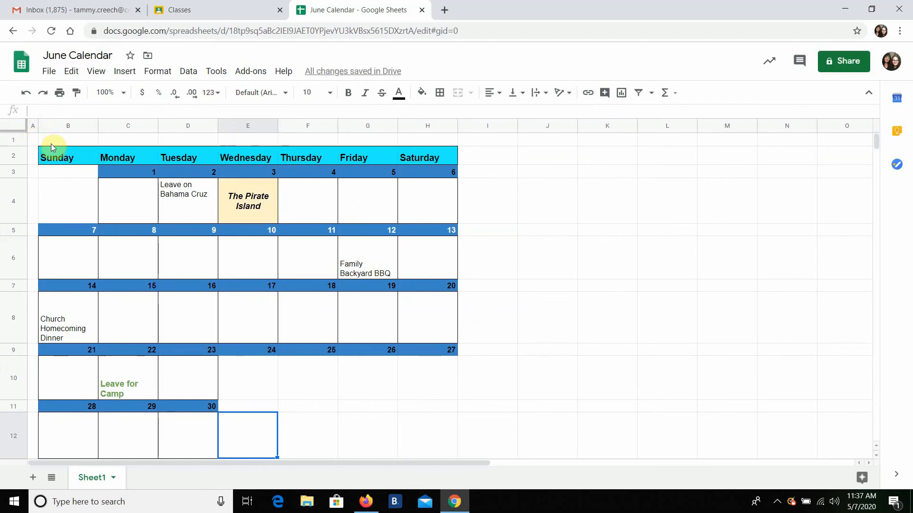
left_click_drag(54, 157, 430, 436)
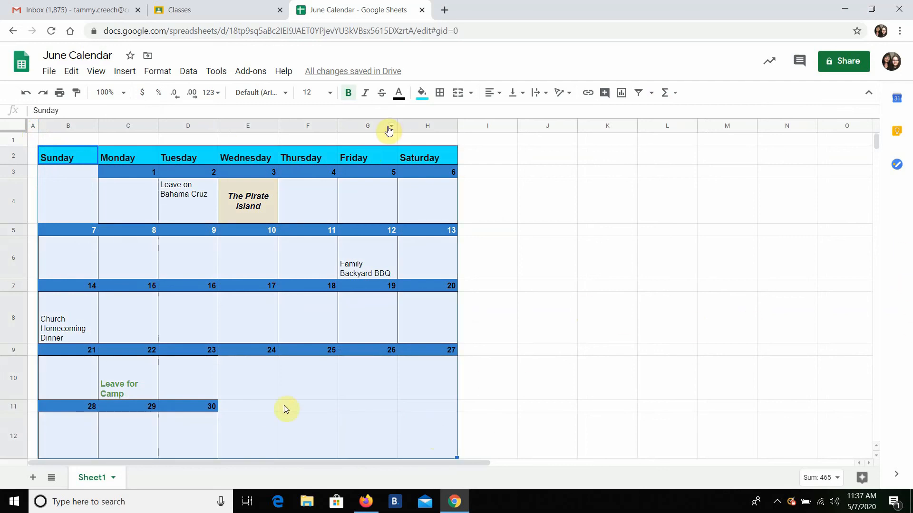
left_click(438, 93)
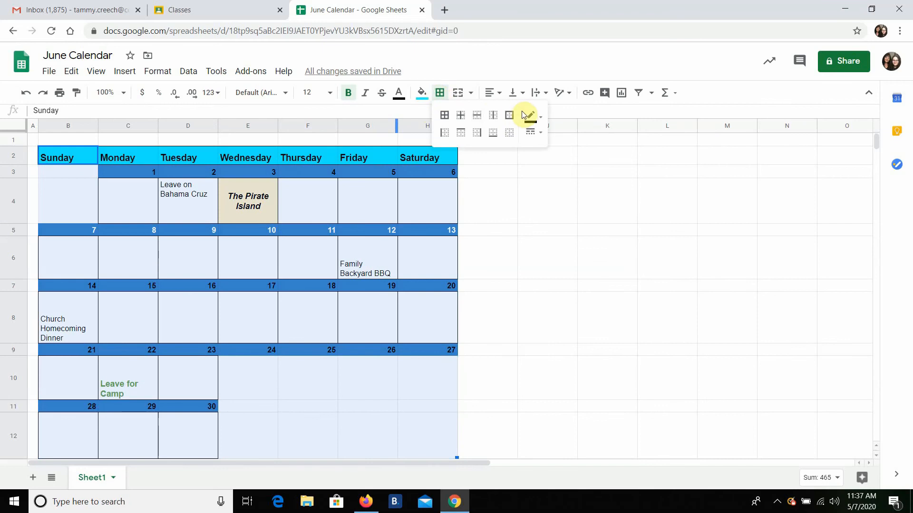
left_click(511, 116)
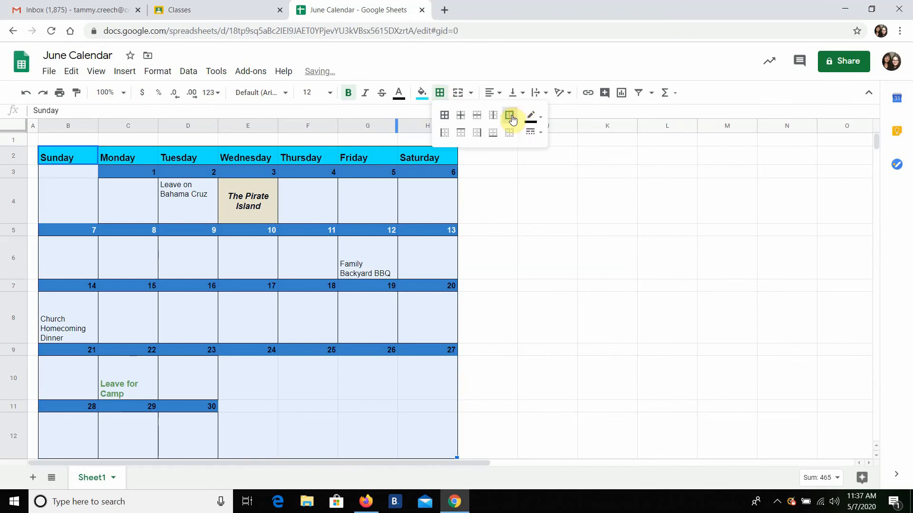
left_click(560, 219)
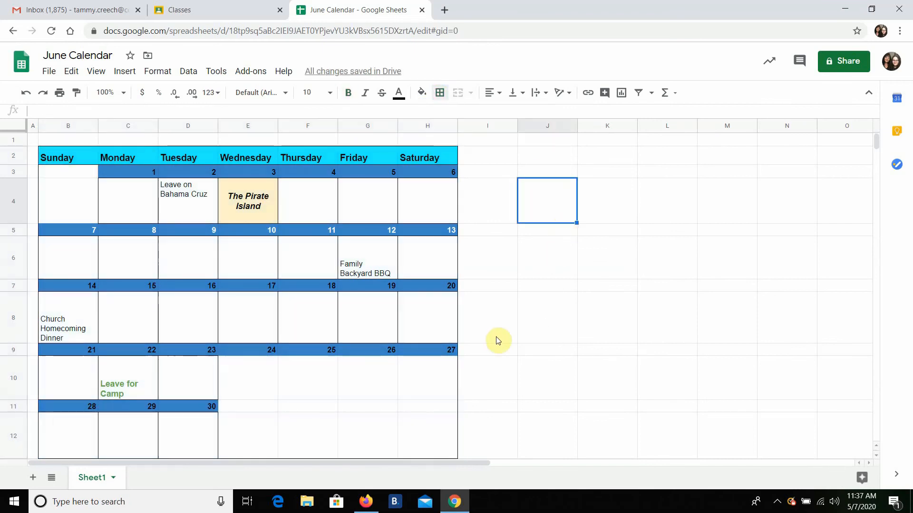
Add an outer border around each of the entry cells E10 and F10, under the 24th and 25th.
left_click(264, 373)
left_click(441, 93)
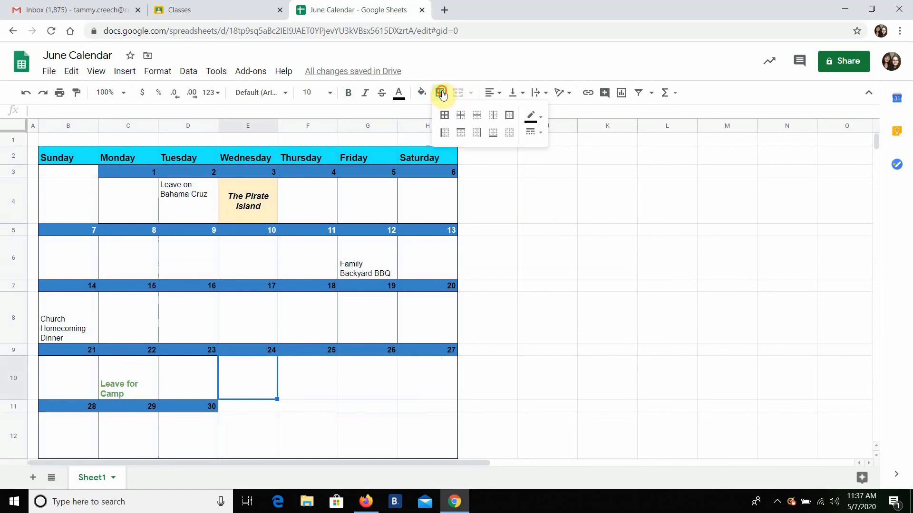
left_click(508, 115)
left_click(336, 360)
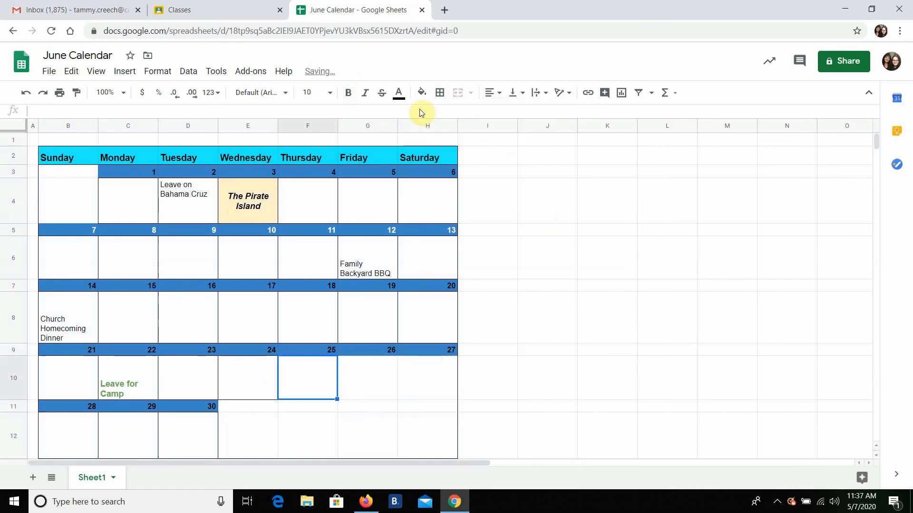
left_click(440, 93)
left_click(374, 383)
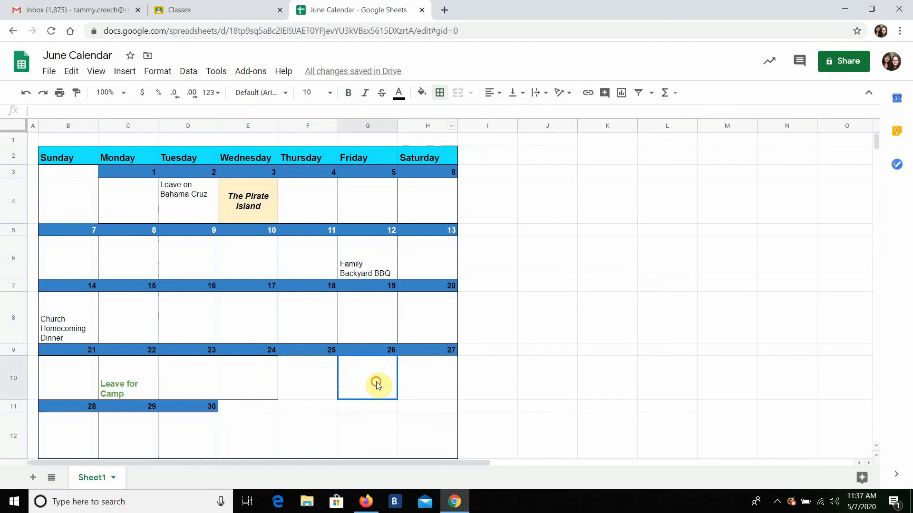
left_click(440, 93)
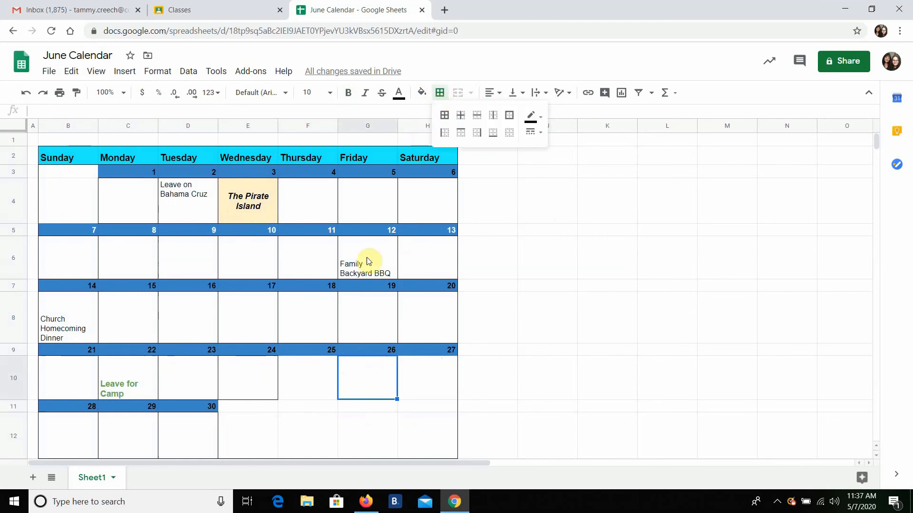
left_click(320, 379)
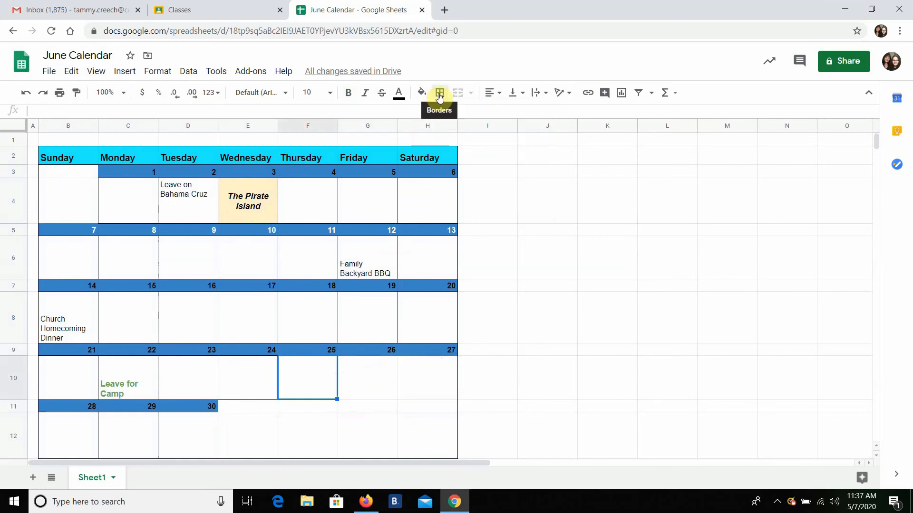
left_click(440, 93)
left_click(509, 119)
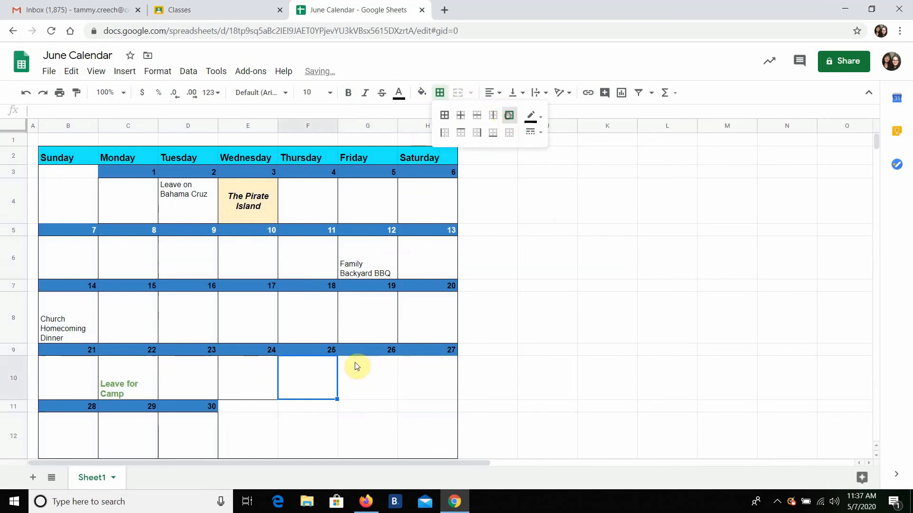
Add an outer border around each of the entry cells G10 and H10, under the 26th and 27th.
left_click(366, 377)
left_click(445, 93)
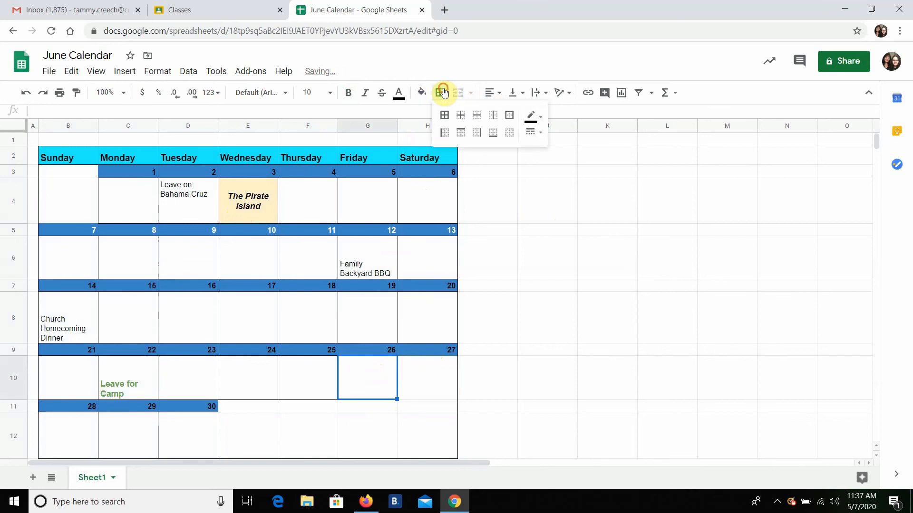
left_click(509, 115)
left_click(430, 386)
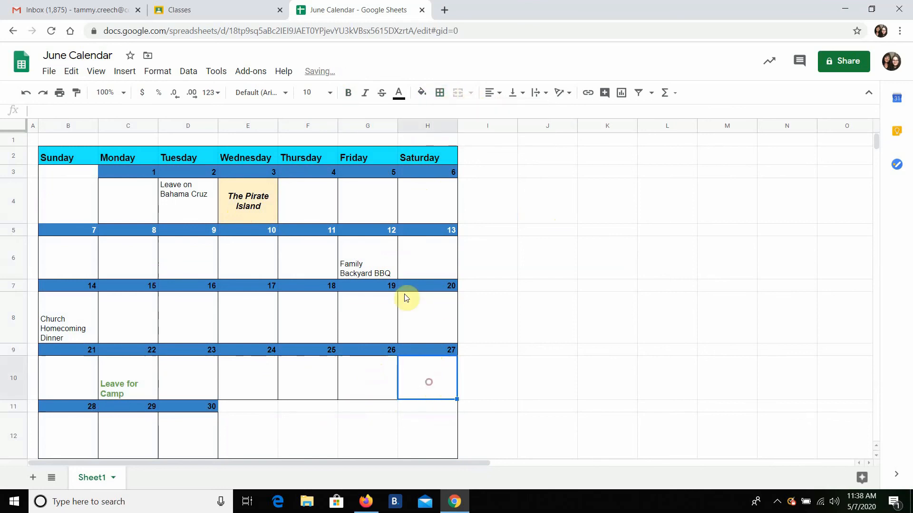
left_click(438, 93)
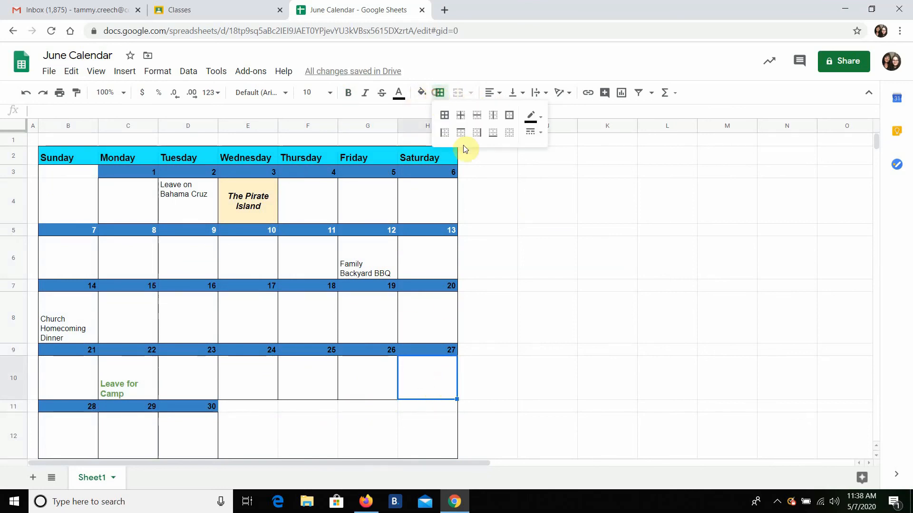
left_click(559, 311)
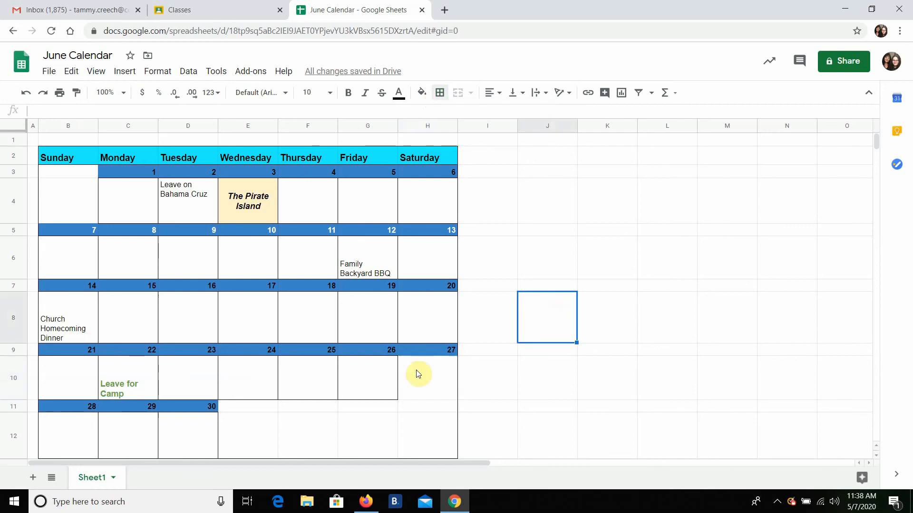
left_click(416, 376)
left_click(440, 93)
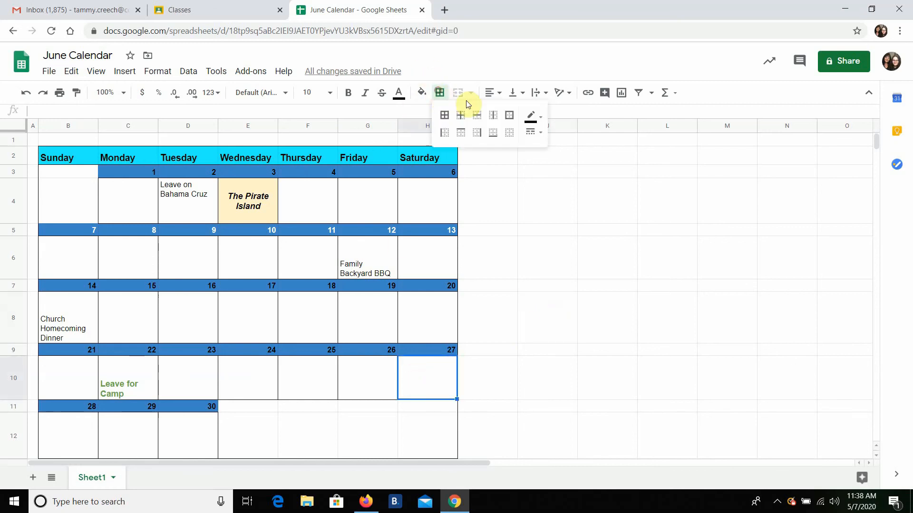
left_click(509, 116)
left_click(511, 270)
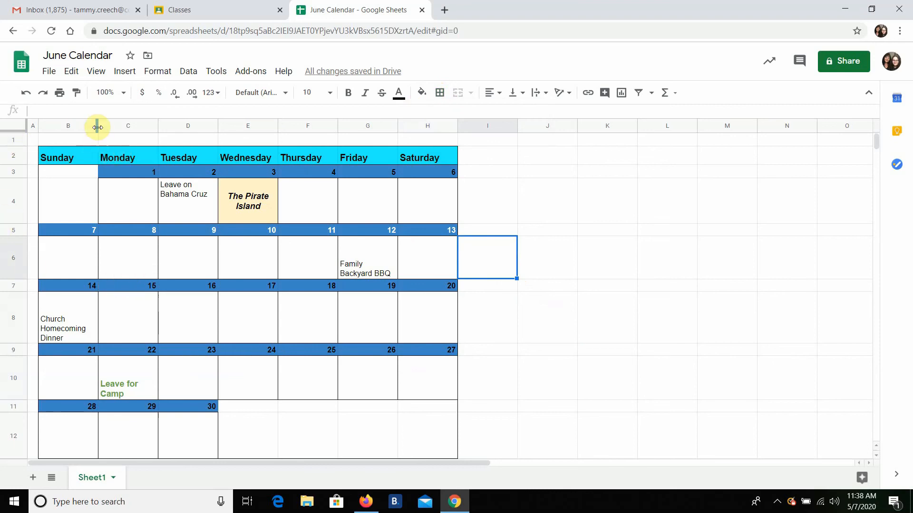
Open the print settings for the calendar and set the scale to Fit to page.
left_click(47, 72)
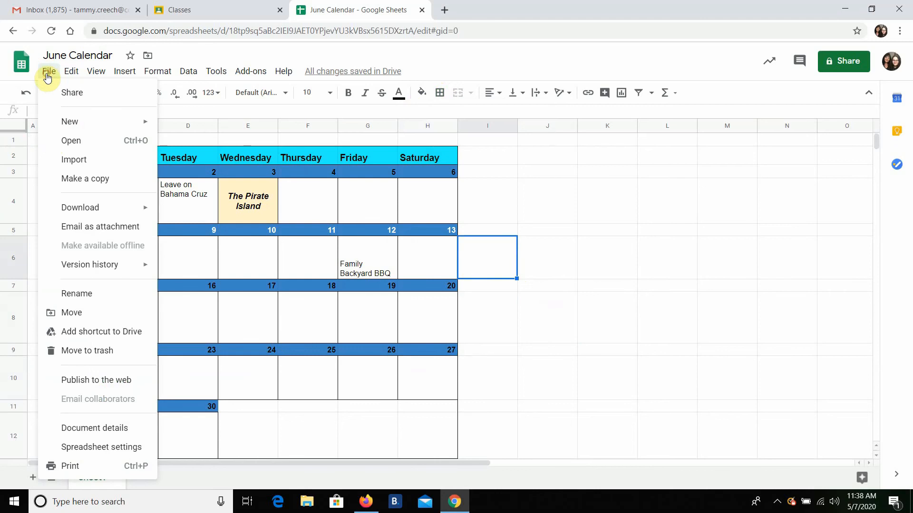
left_click(76, 467)
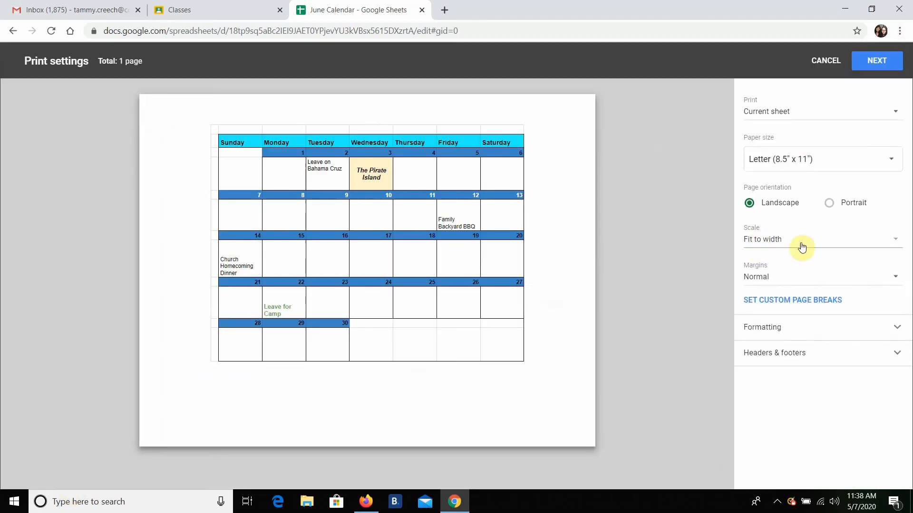
left_click(897, 242)
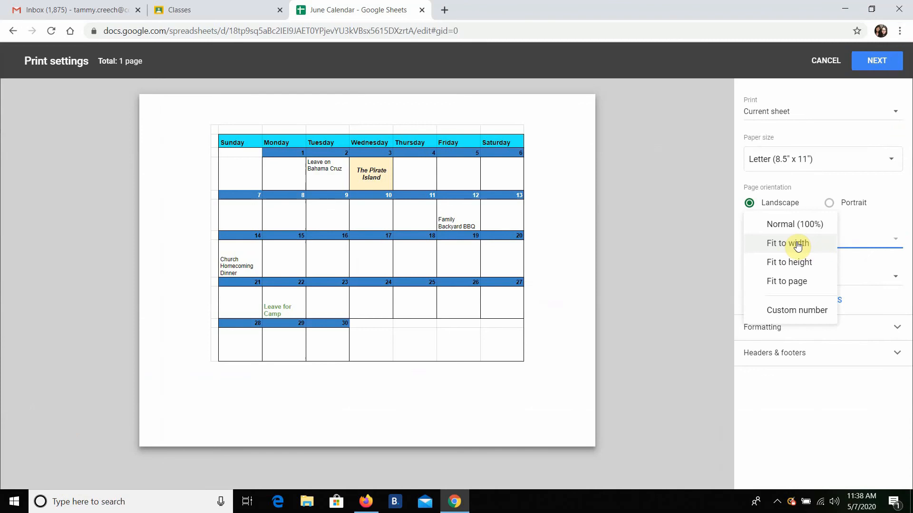
left_click(795, 281)
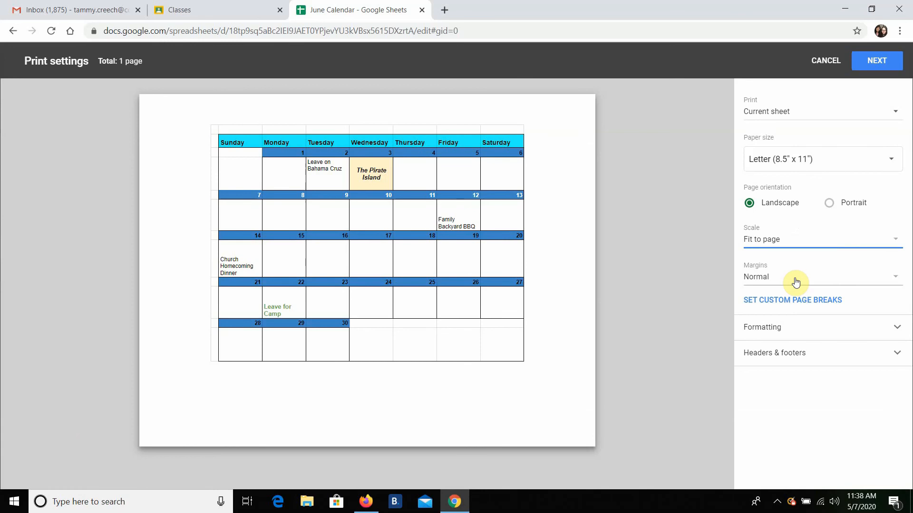
Turn off gridlines and set the vertical alignment to Center in the print formatting options, then return to the sheet.
left_click(896, 329)
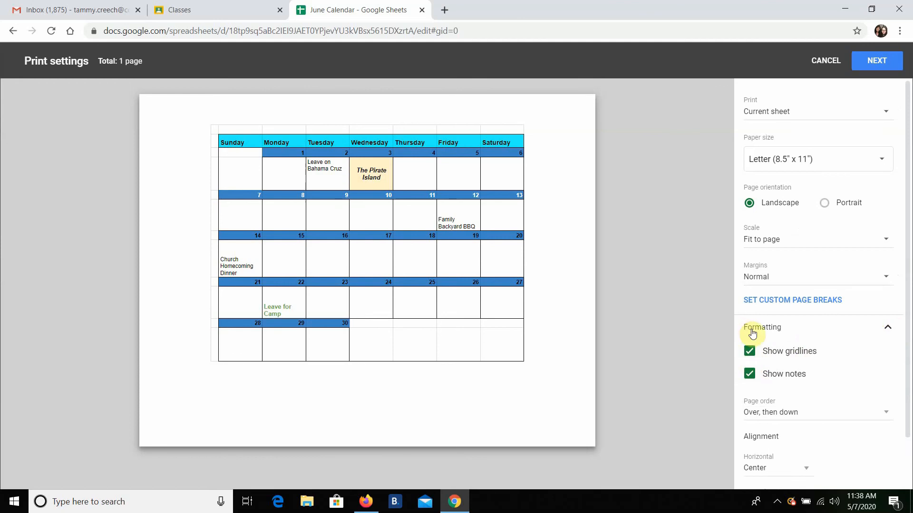
left_click(748, 353)
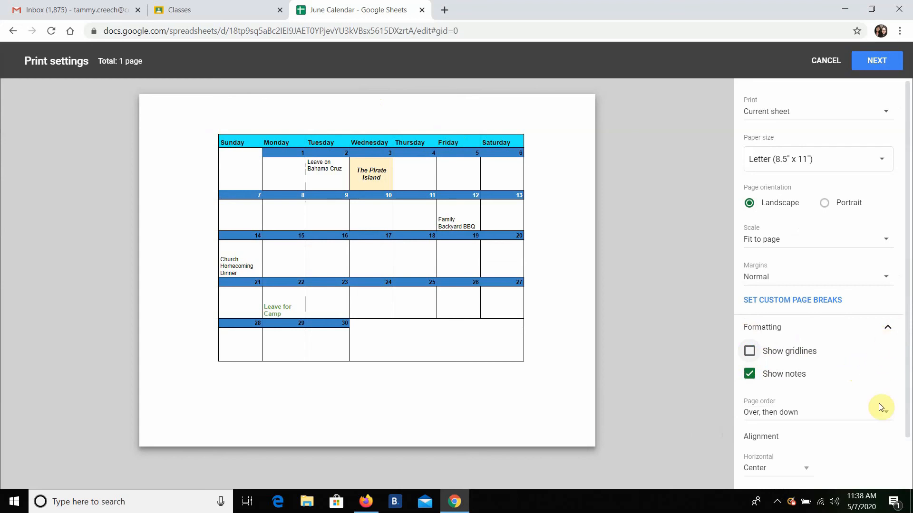
scroll(856, 447, "down", 2)
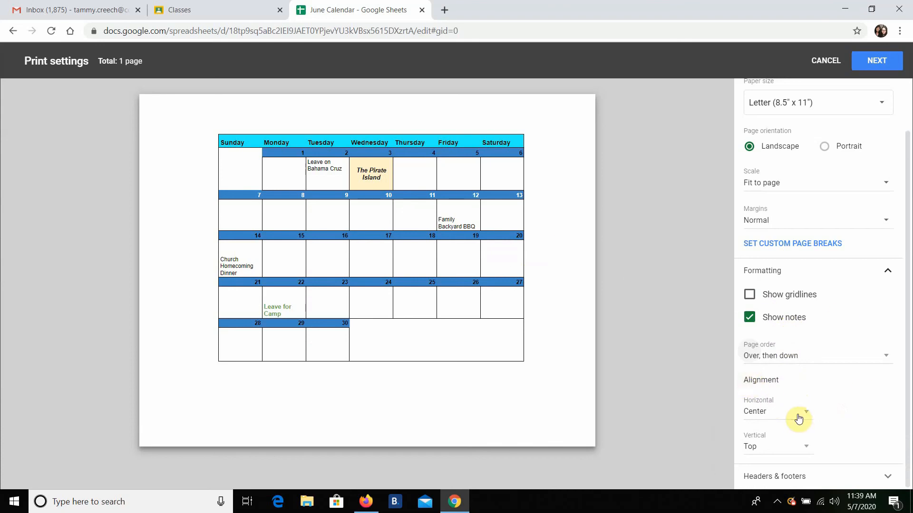
left_click(807, 448)
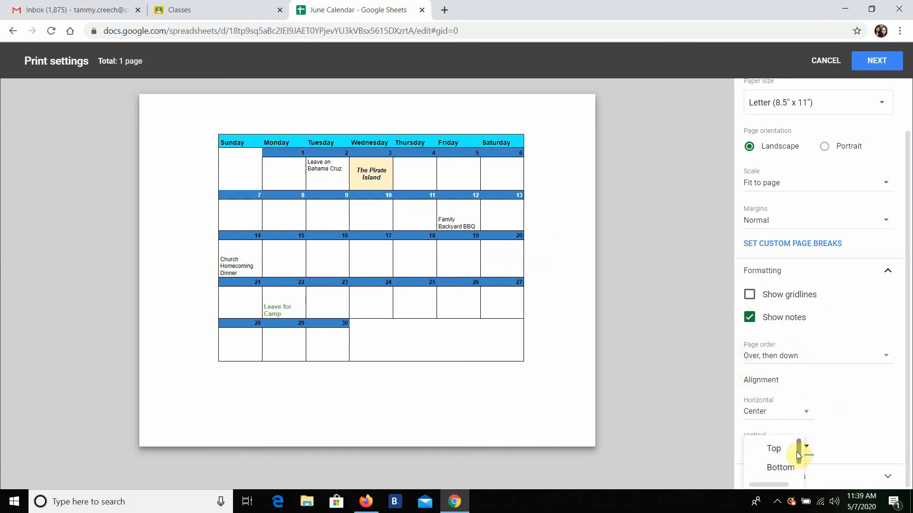
scroll(800, 452, "down", 1)
left_click(777, 470)
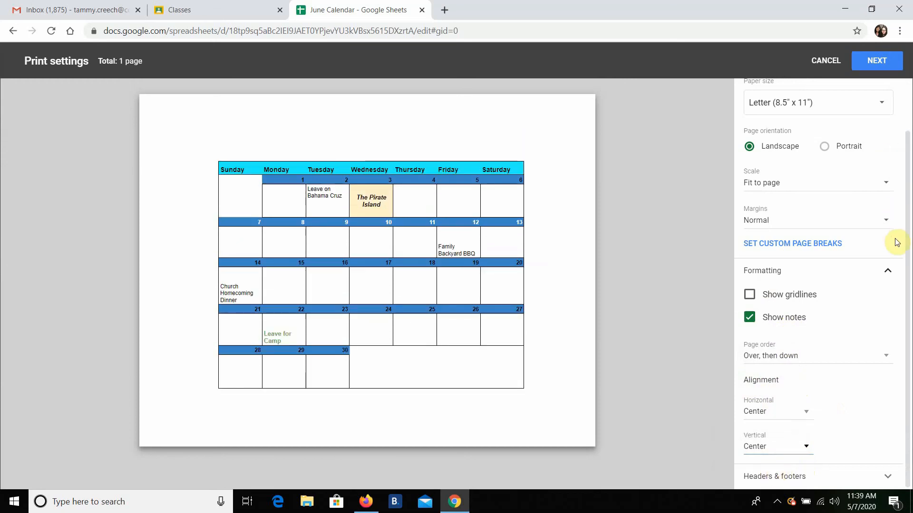
scroll(909, 259, "up", 2)
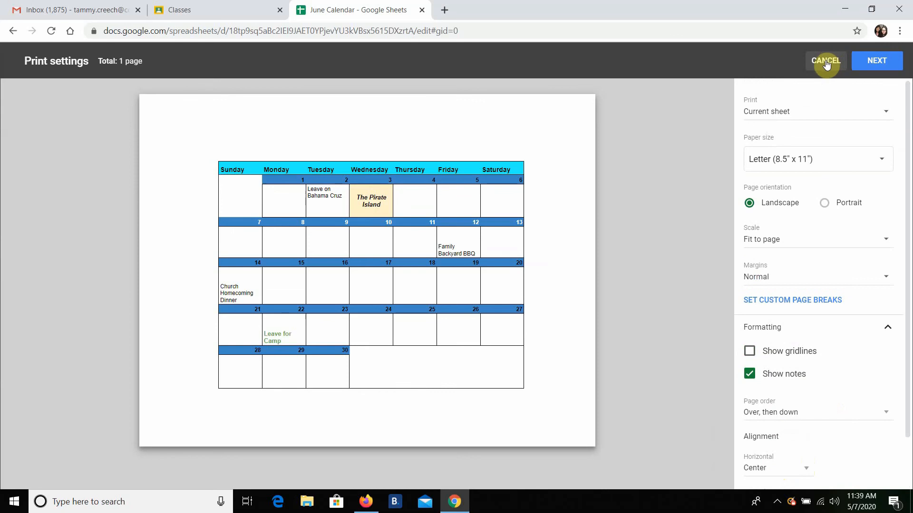
left_click(826, 63)
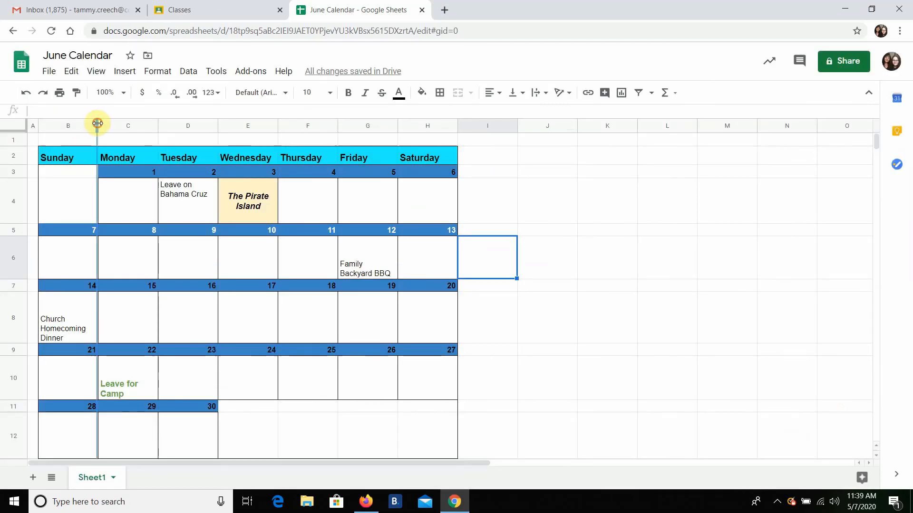
Widen each day column from B through H and check the calendar's layout in the print preview.
left_click_drag(97, 123, 123, 124)
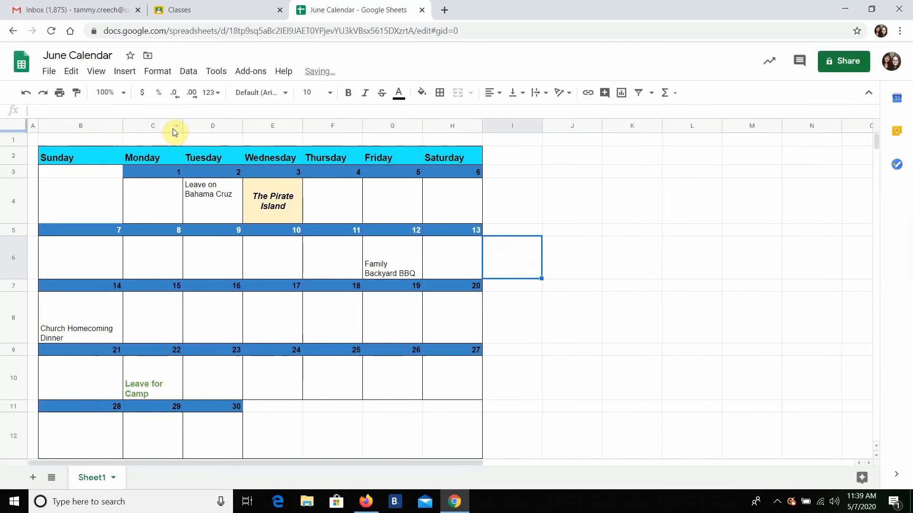
left_click_drag(183, 126, 207, 127)
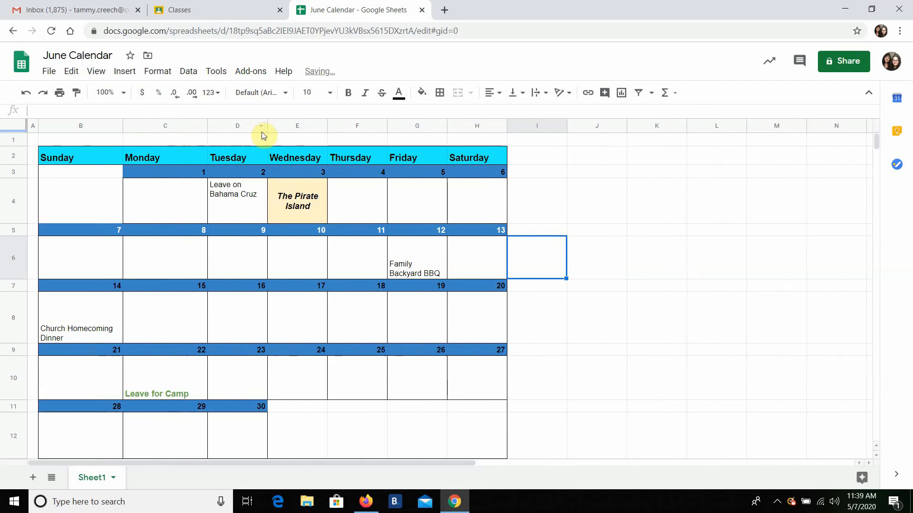
left_click_drag(267, 128, 286, 126)
left_click_drag(347, 127, 362, 126)
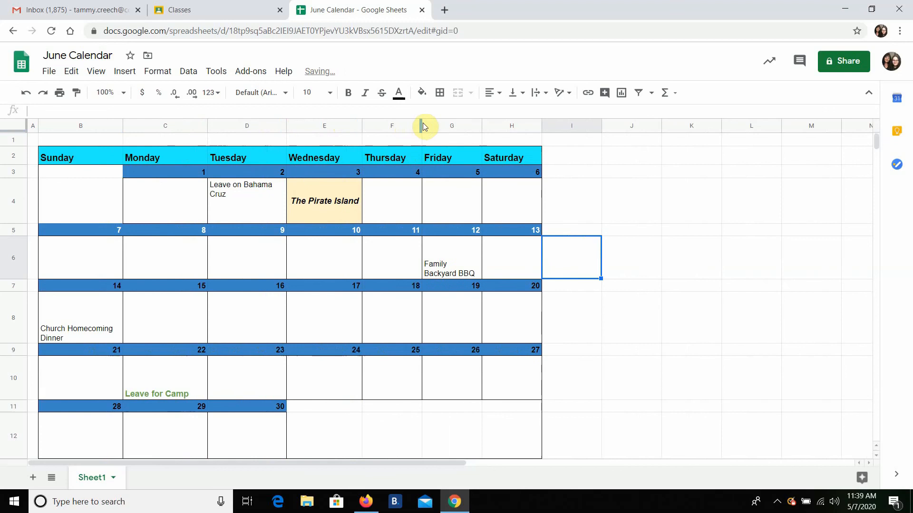
left_click_drag(421, 125, 438, 126)
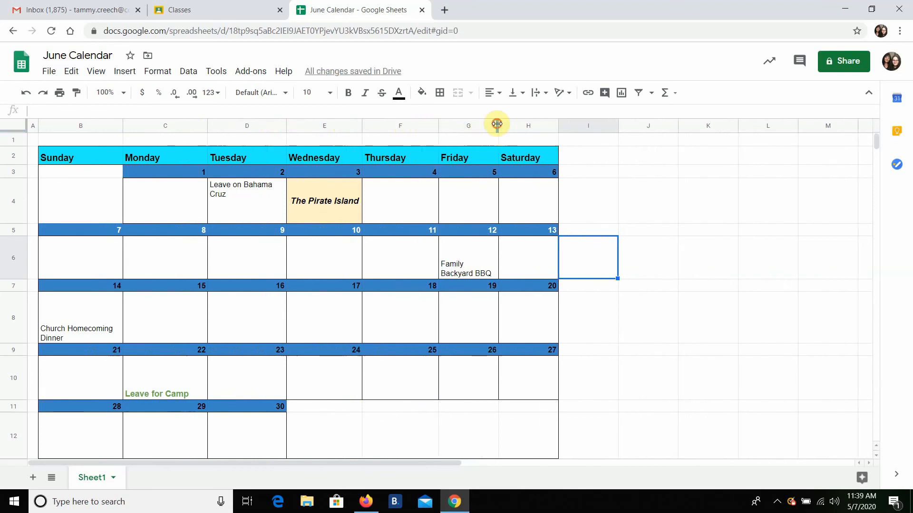
left_click_drag(499, 127, 509, 126)
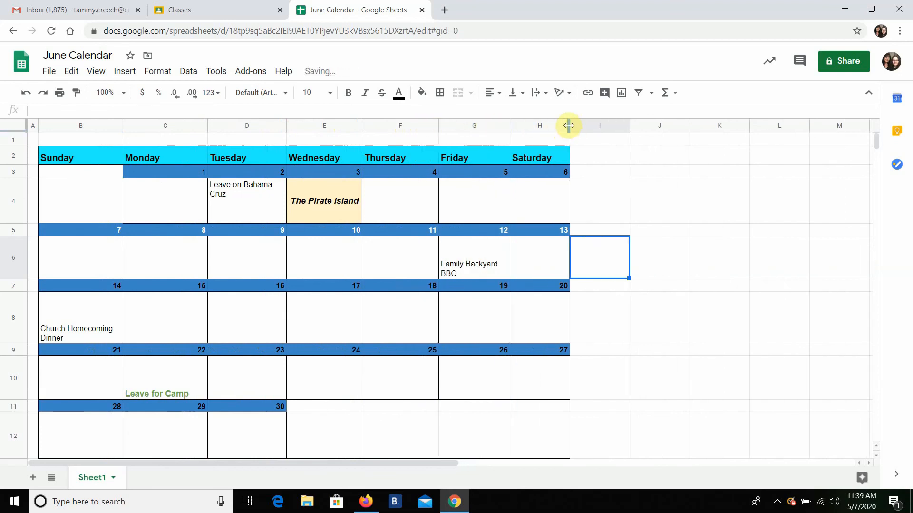
left_click_drag(568, 125, 587, 127)
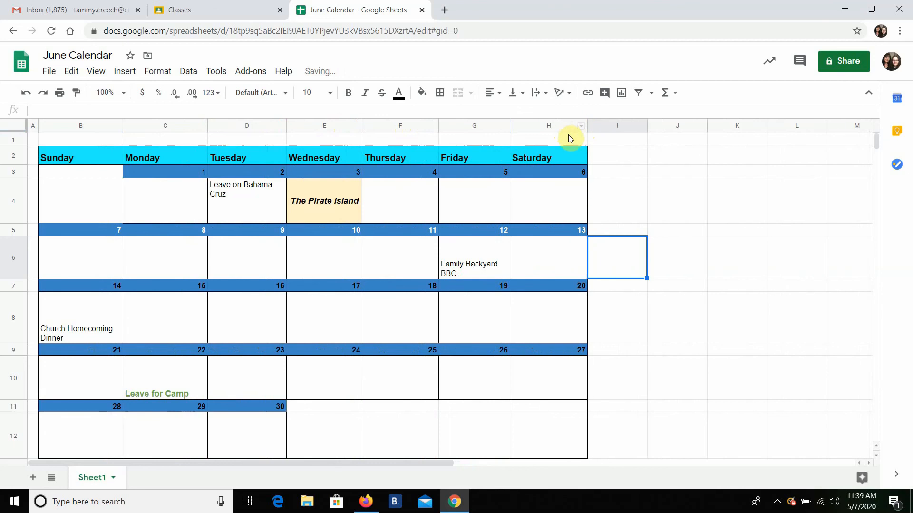
left_click(48, 71)
left_click(82, 462)
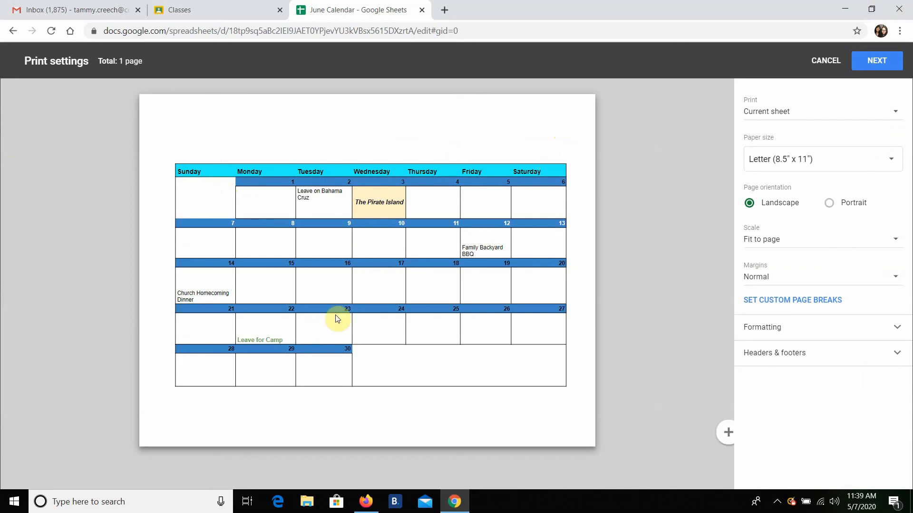
left_click(825, 60)
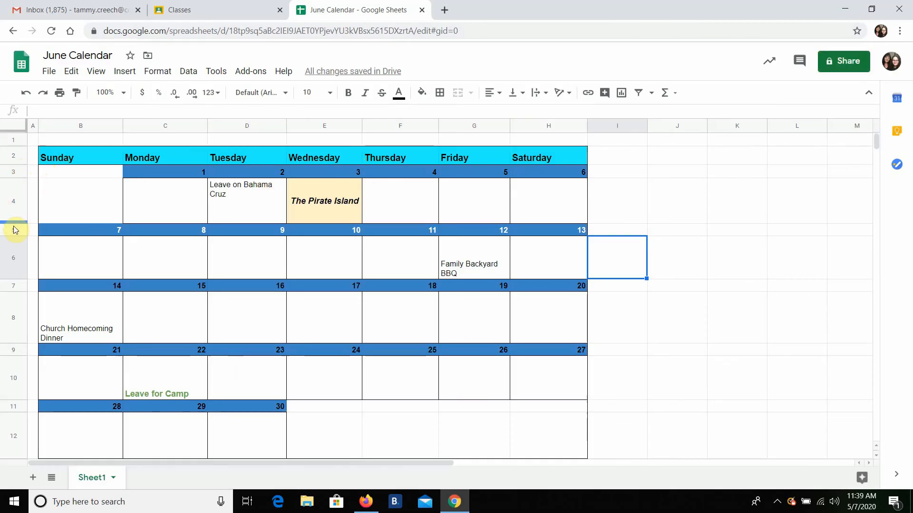
Increase the height of the calendar's entry rows 4, 6, 8 and 10.
left_click_drag(15, 221, 9, 237)
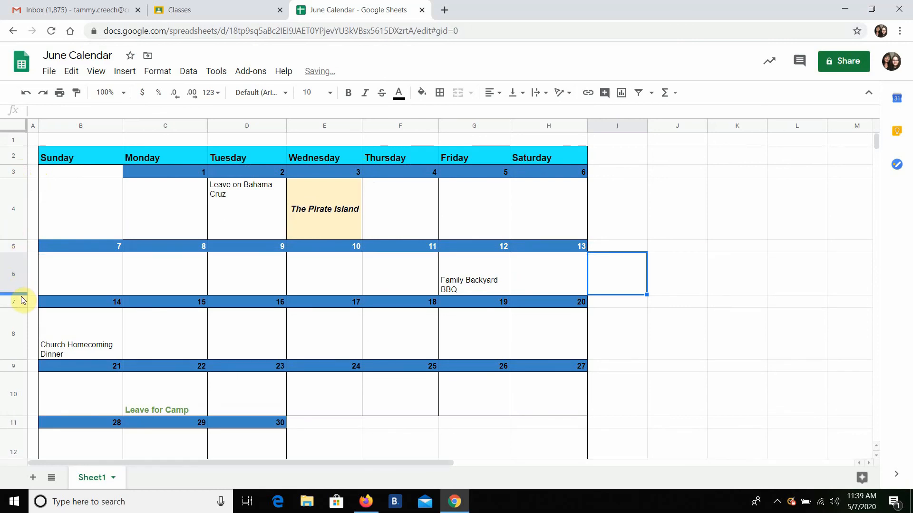
left_click_drag(20, 292, 17, 302)
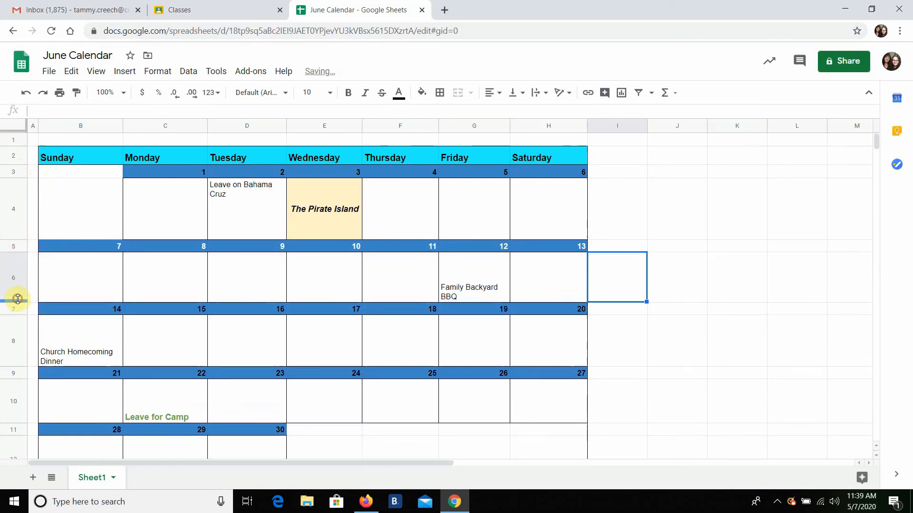
scroll(48, 216, "down", 3)
scroll(44, 218, "up", 2)
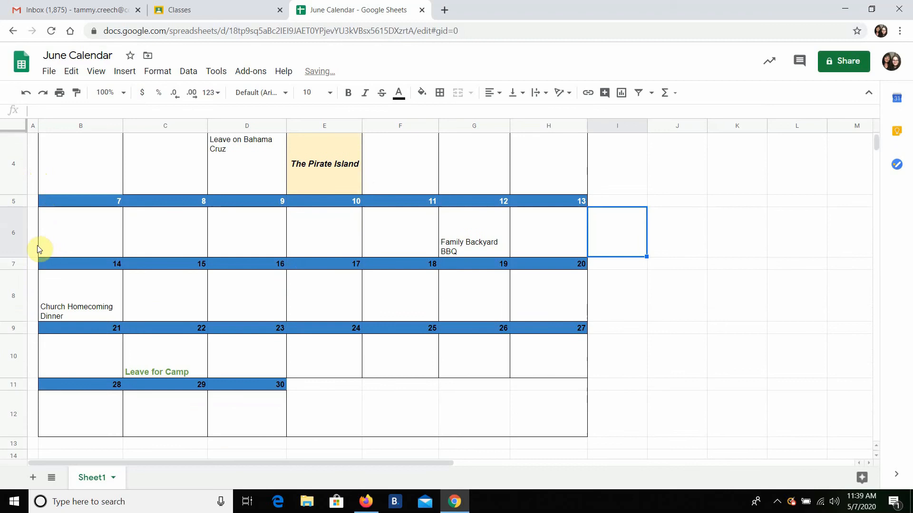
left_click_drag(16, 260, 16, 257)
left_click_drag(15, 273, 17, 279)
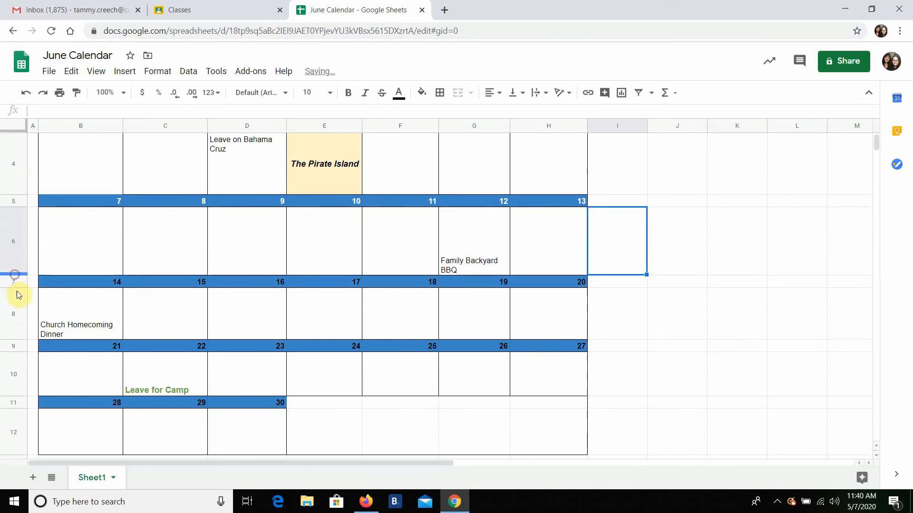
left_click_drag(14, 340, 15, 361)
left_click_drag(16, 417, 16, 433)
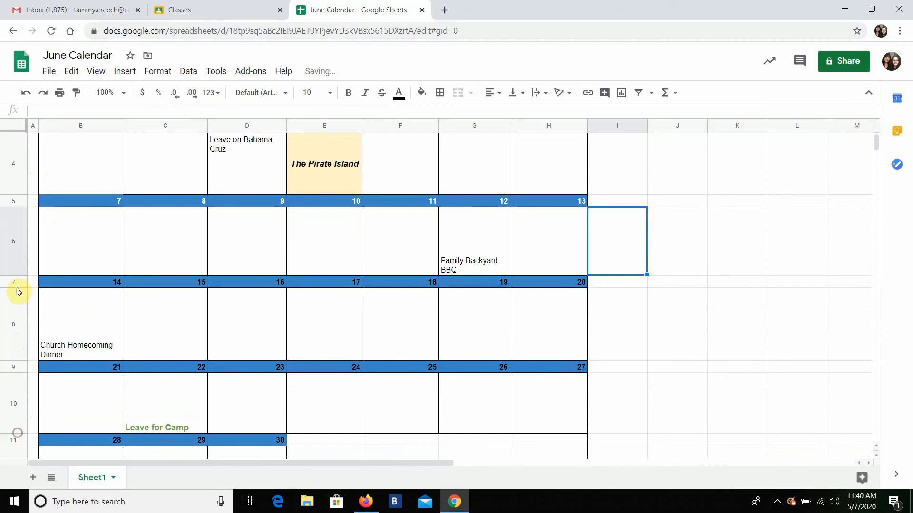
Set the print margins to Narrow, look at the header and footer options, and return to the sheet.
left_click(49, 71)
left_click(71, 466)
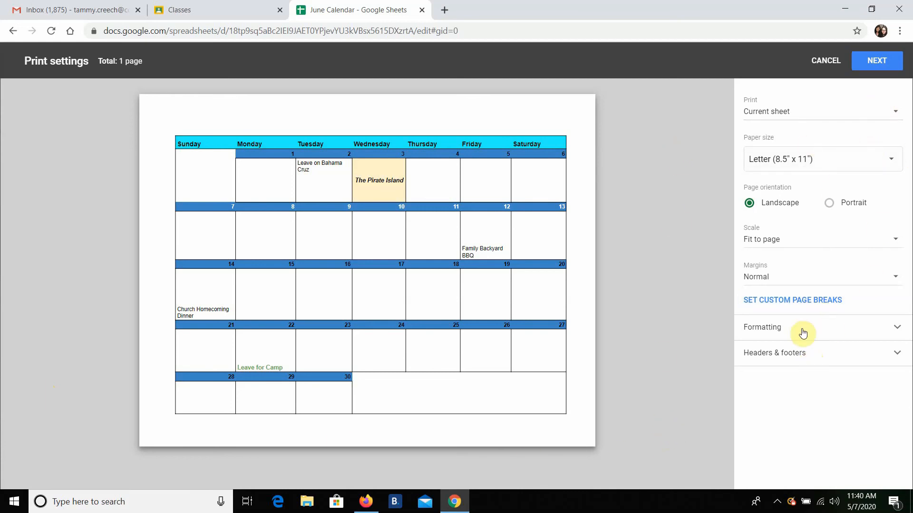
left_click(886, 285)
left_click(787, 302)
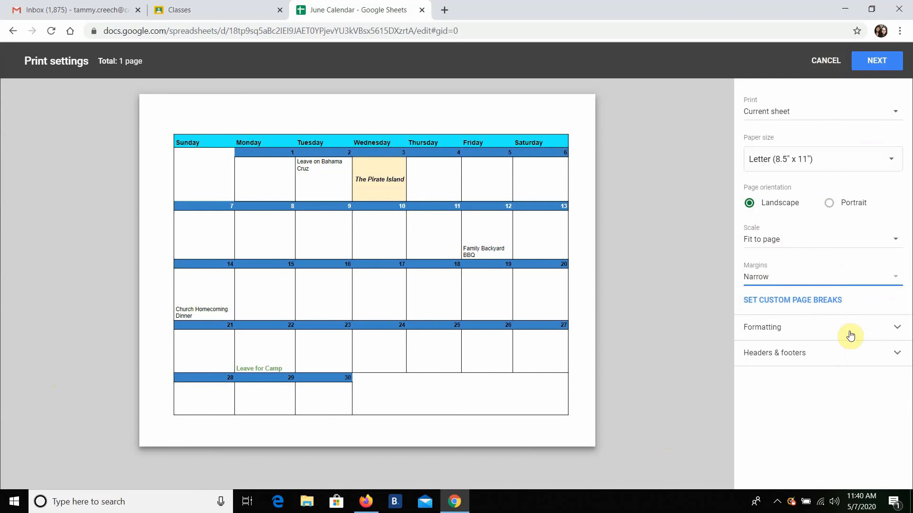
left_click(899, 358)
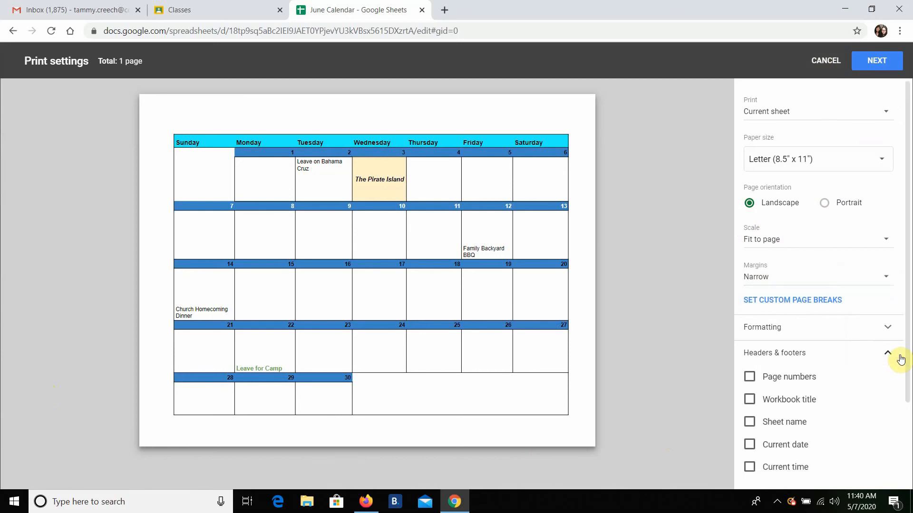
left_click(899, 358)
left_click(826, 61)
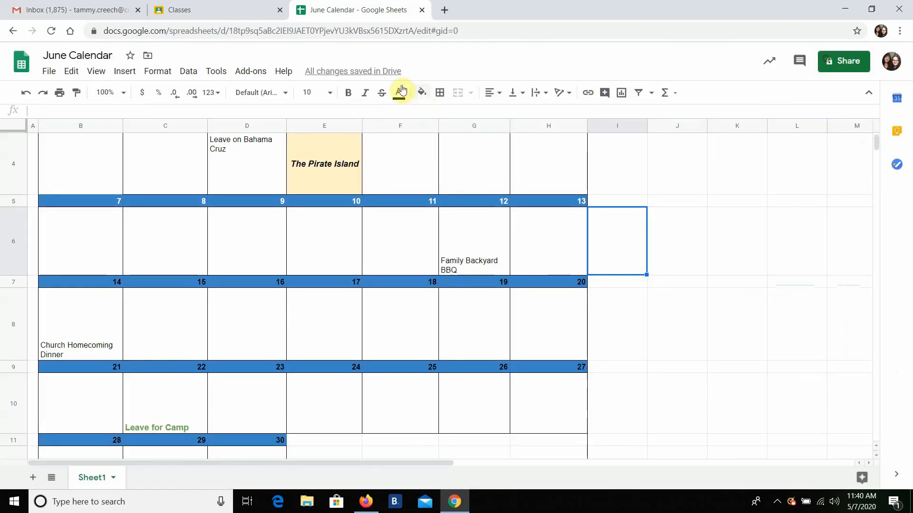
Make entry row 12 under the 28th to 30th taller and check the calendar in the print preview.
scroll(357, 295, "down", 5)
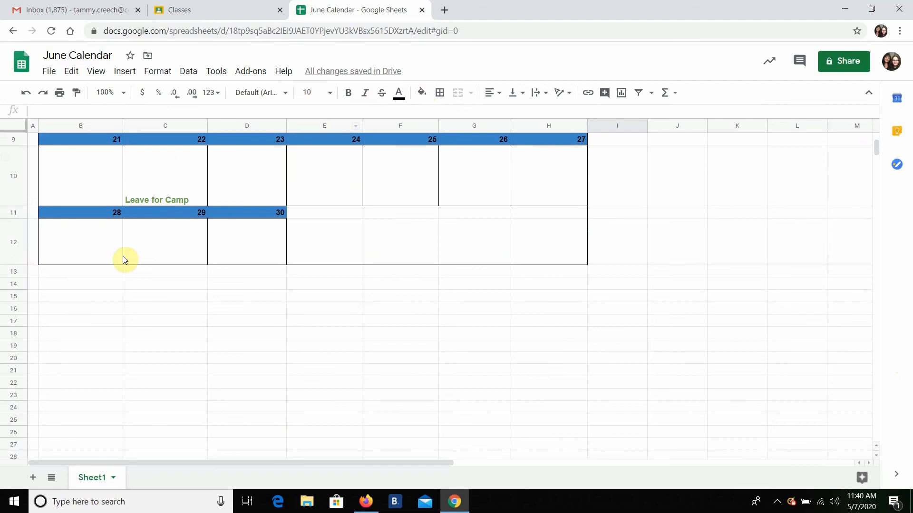
left_click_drag(19, 264, 18, 278)
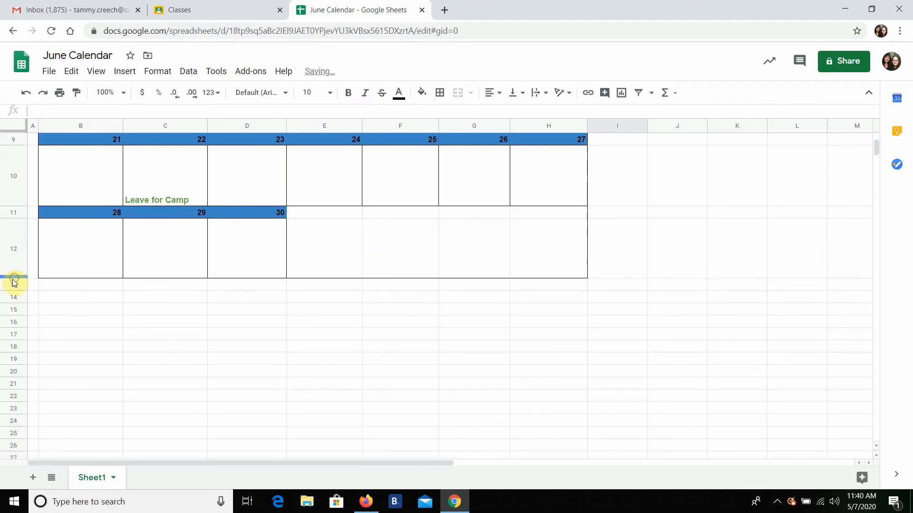
scroll(143, 355, "up", 6)
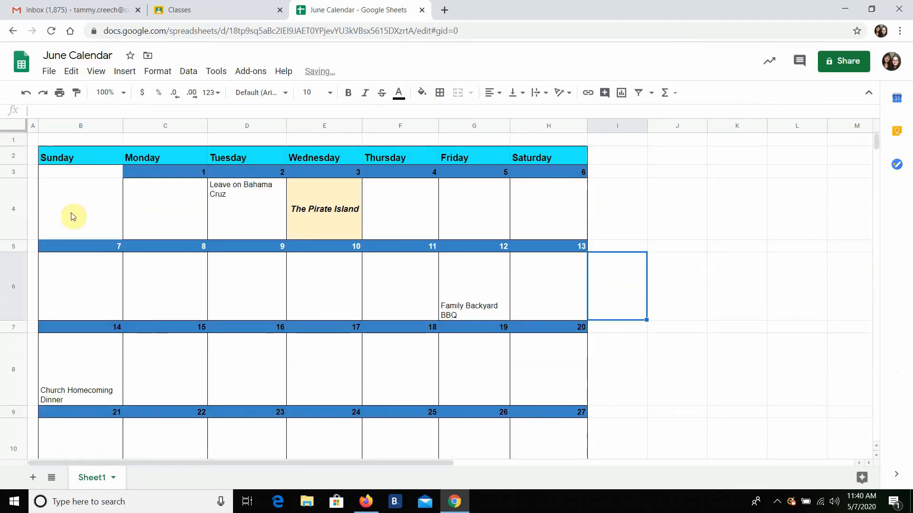
left_click(47, 74)
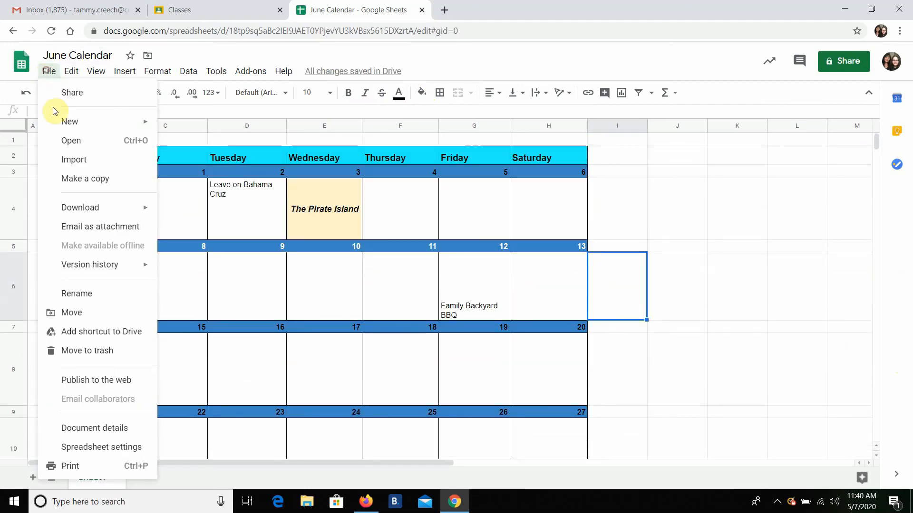
left_click(94, 467)
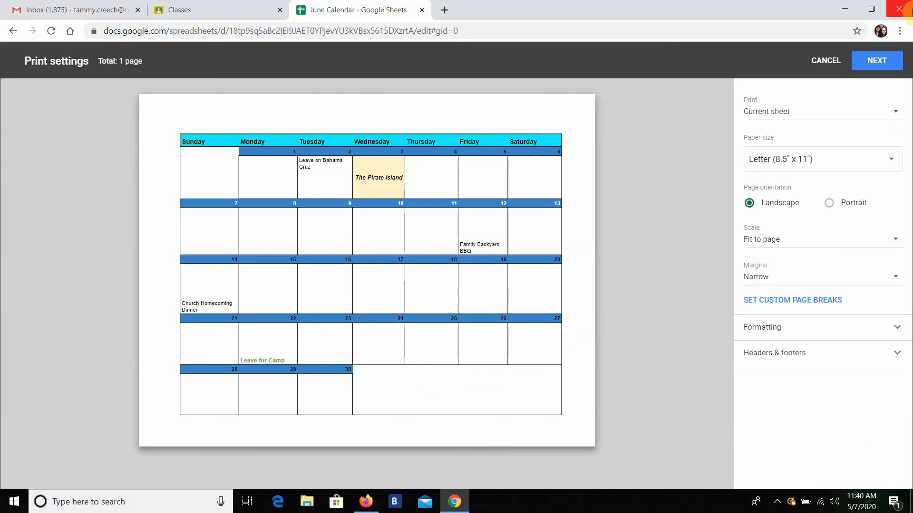
left_click(823, 65)
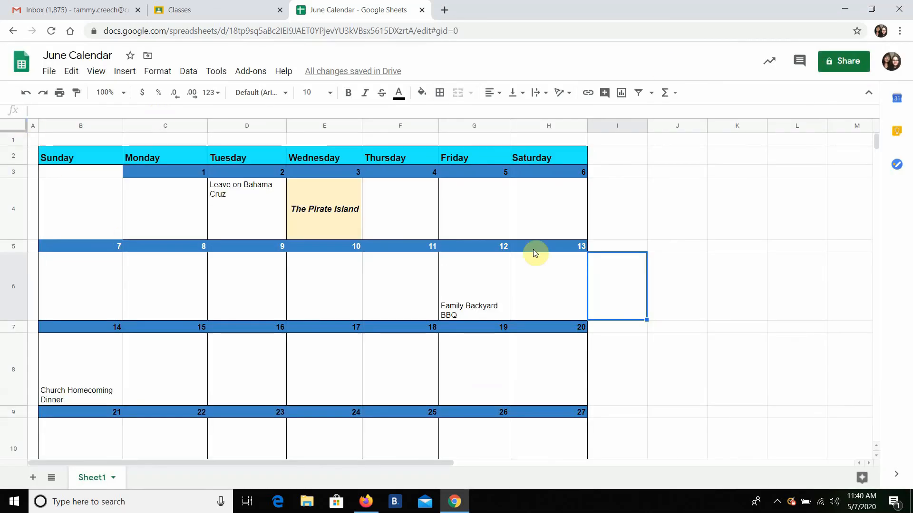
left_click(763, 223)
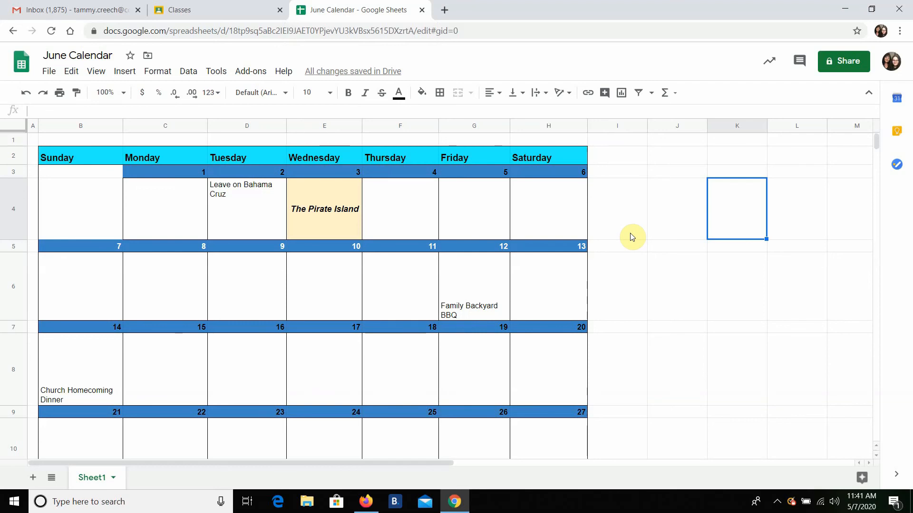
Close the June Calendar spreadsheet, open Google Drive from Google Classroom and look for the saved calendar in My Drive.
left_click(422, 11)
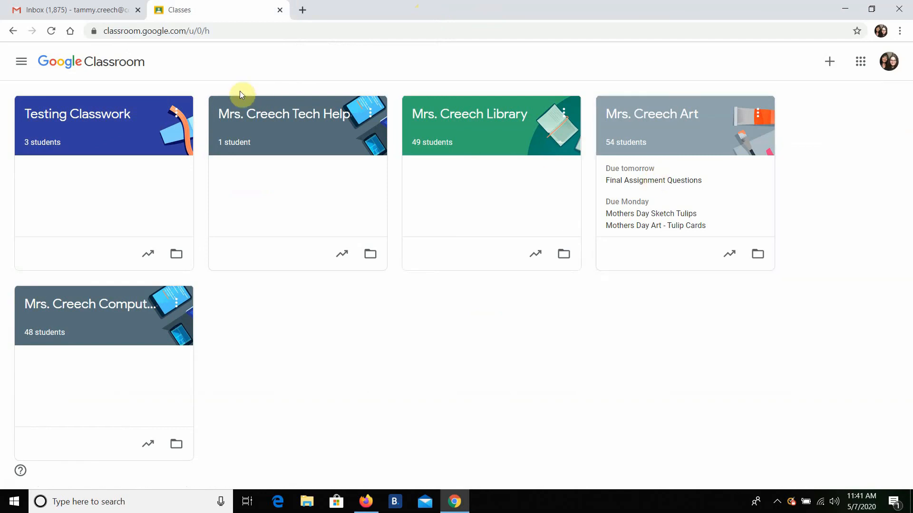
left_click(860, 66)
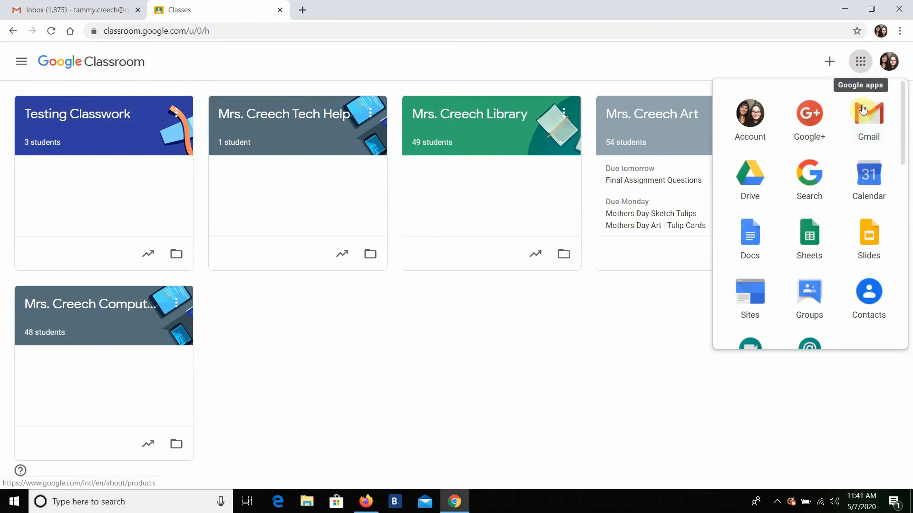
left_click(758, 177)
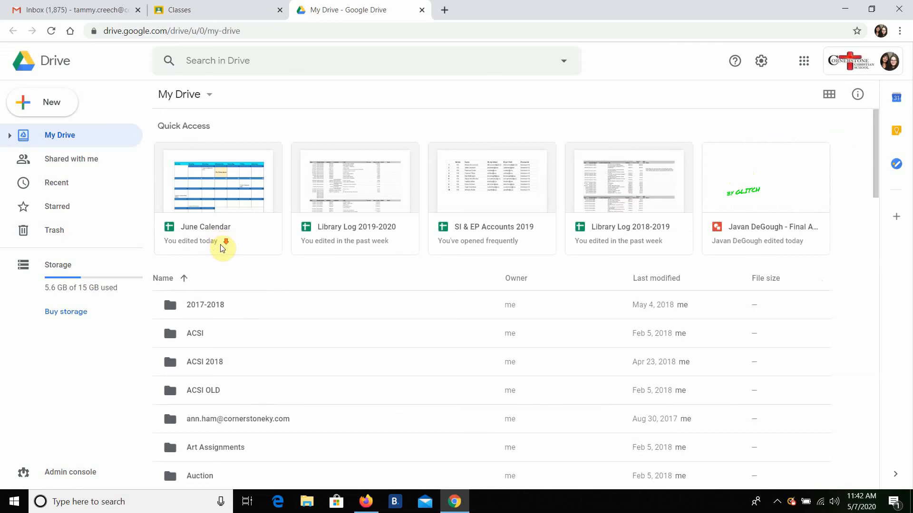
scroll(223, 252, "down", 3)
scroll(230, 258, "up", 3)
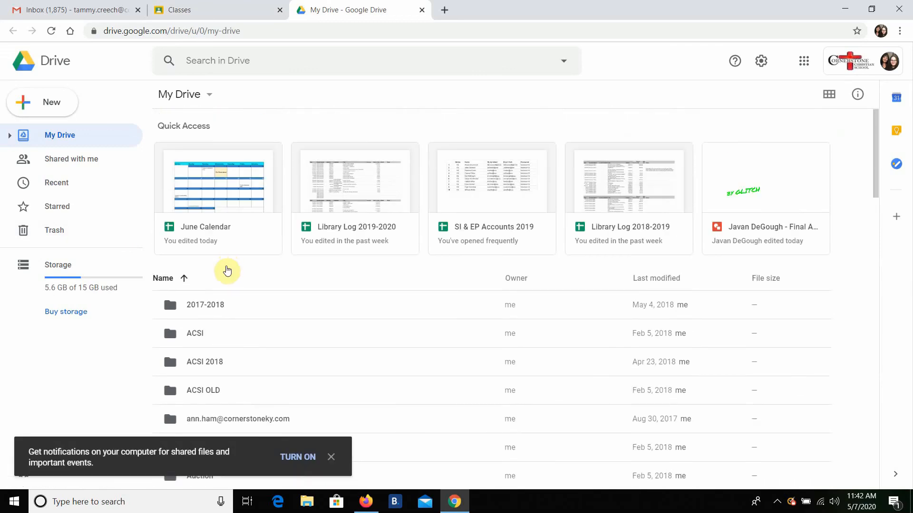
Open the Library Log 2019-2020 spreadsheet from Quick Access, view it and close it again.
double_click(365, 195)
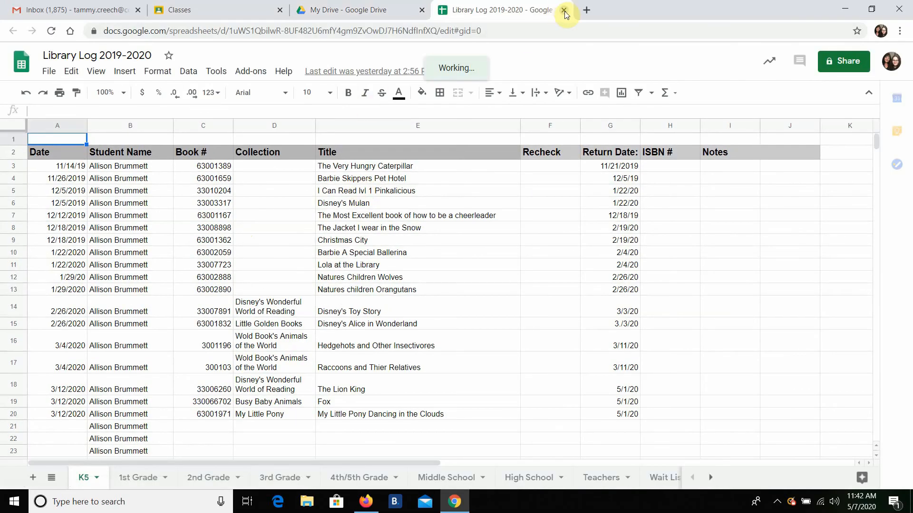
key("ctrl+w")
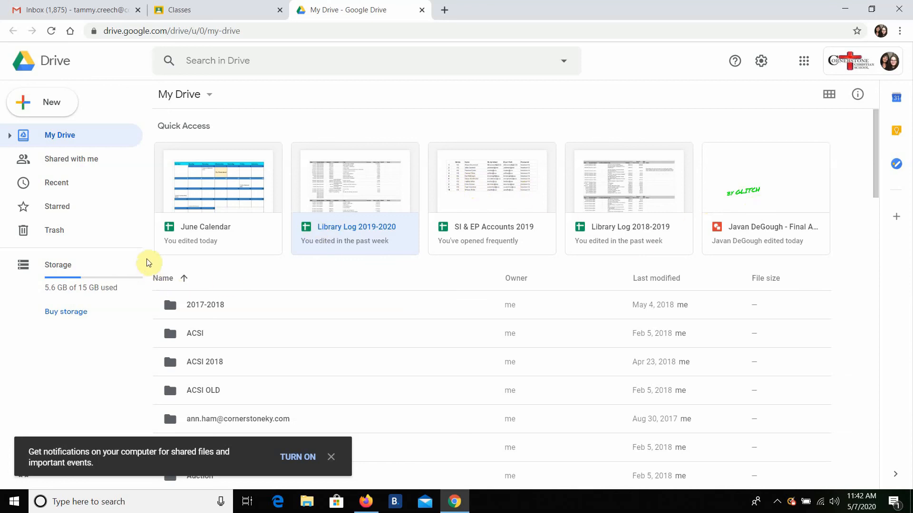
left_click(128, 243)
Look through the folders and files listed in My Drive and dismiss the desktop notification offer.
scroll(364, 350, "down", 5)
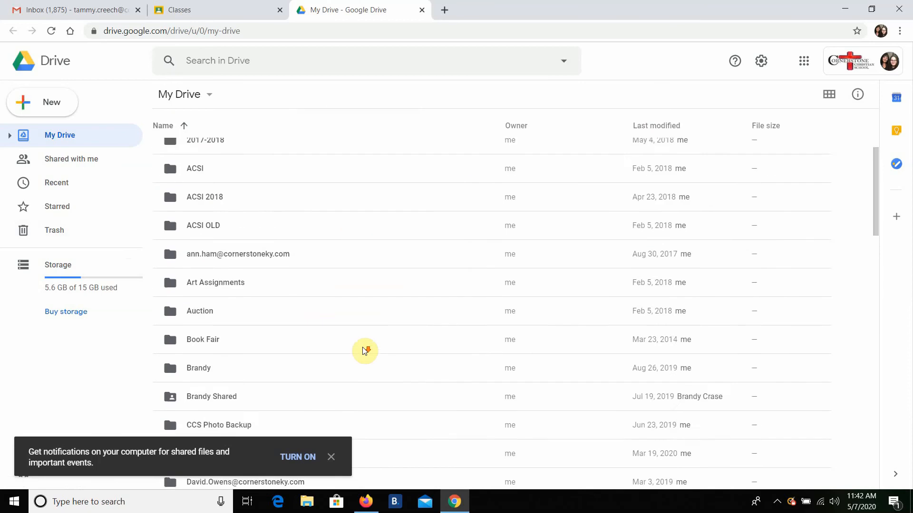
scroll(365, 351, "down", 5)
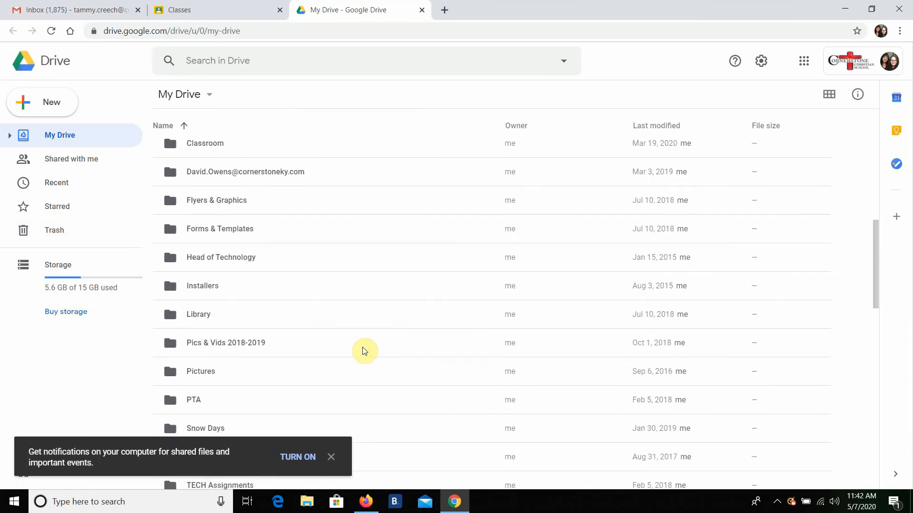
scroll(365, 351, "down", 8)
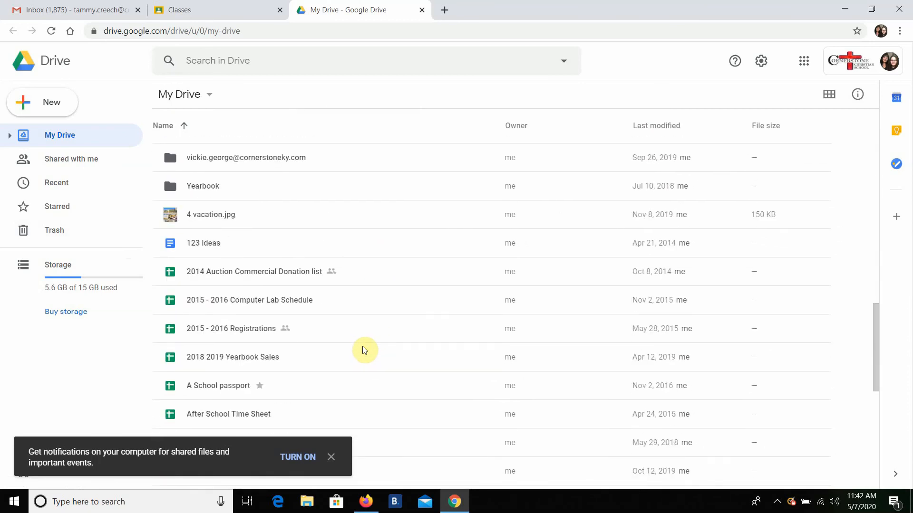
scroll(364, 351, "down", 7)
scroll(363, 307, "up", 5)
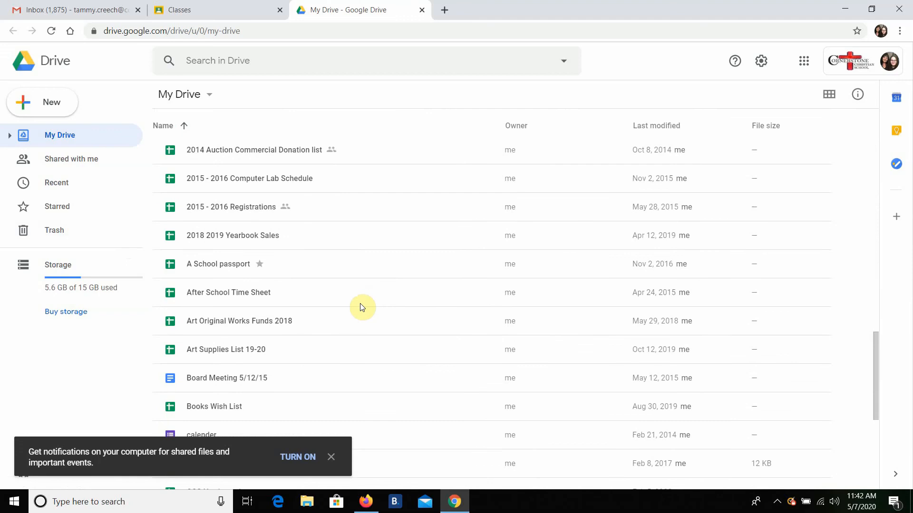
scroll(363, 307, "up", 15)
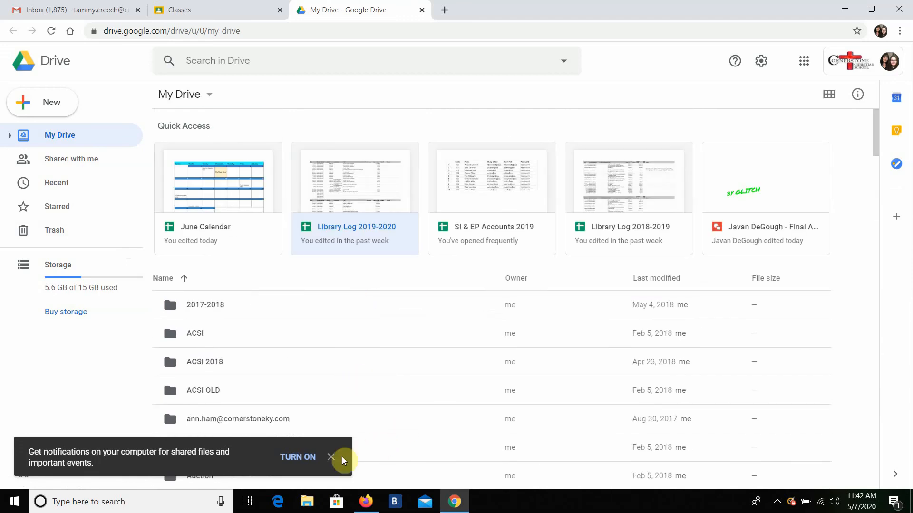
left_click(343, 459)
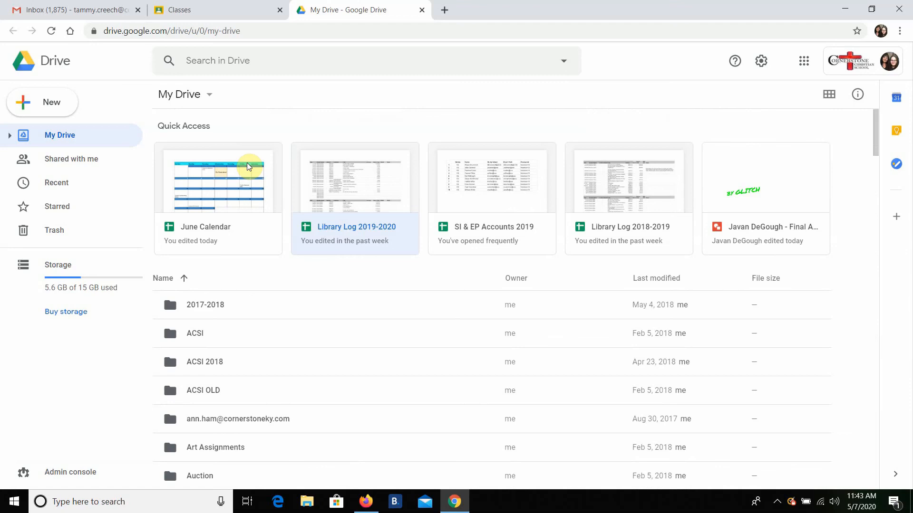
Switch to Firefox, open Google Classroom from the student account's Gmail and enter the Computer Lab class.
left_click(206, 12)
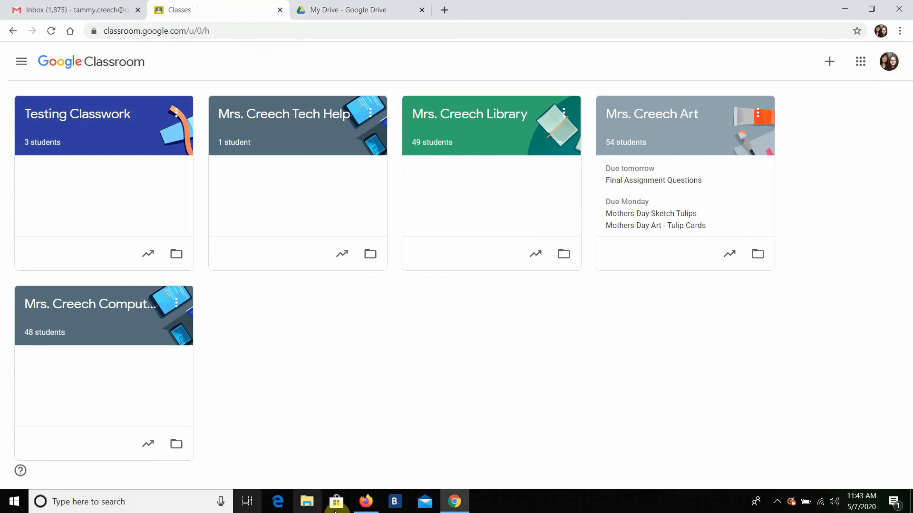
left_click(369, 507)
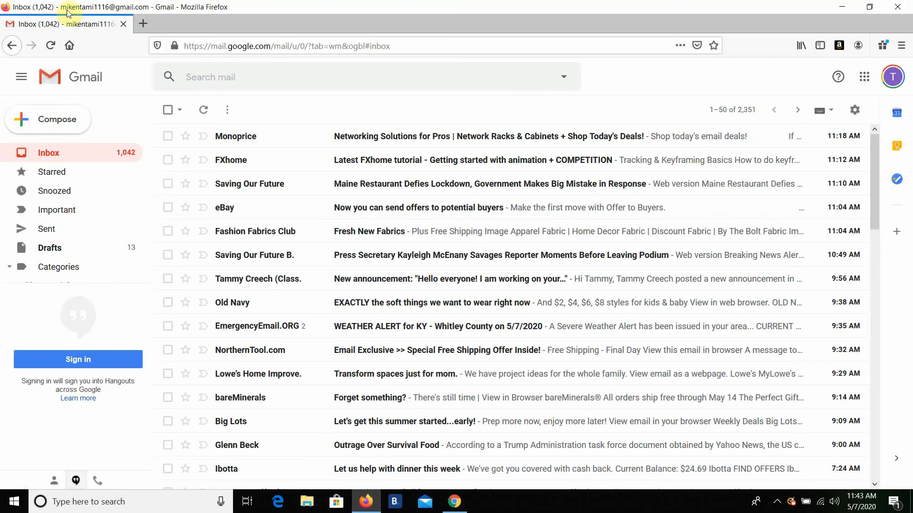
left_click(863, 78)
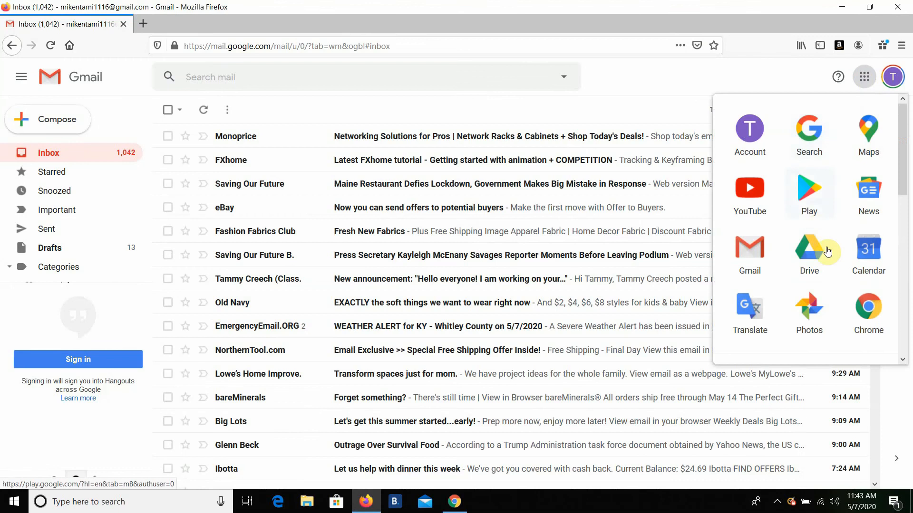
scroll(829, 252, "down", 5)
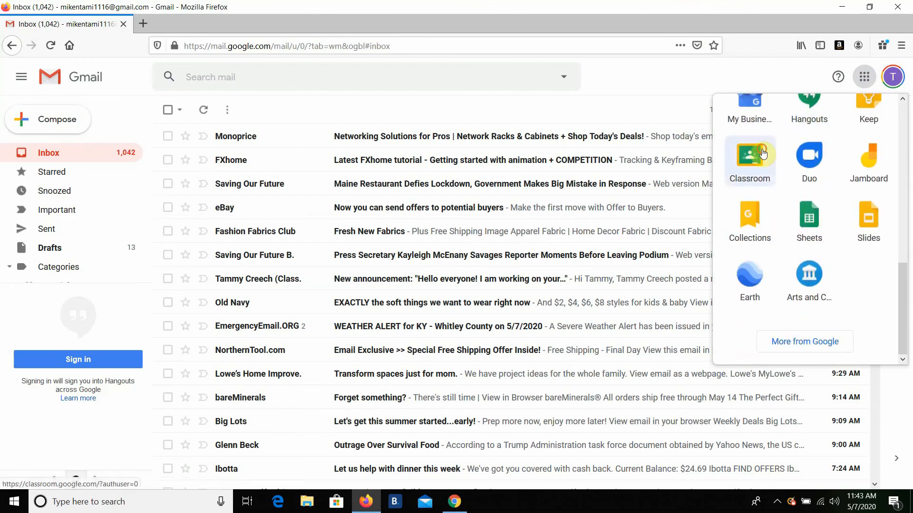
left_click(743, 175)
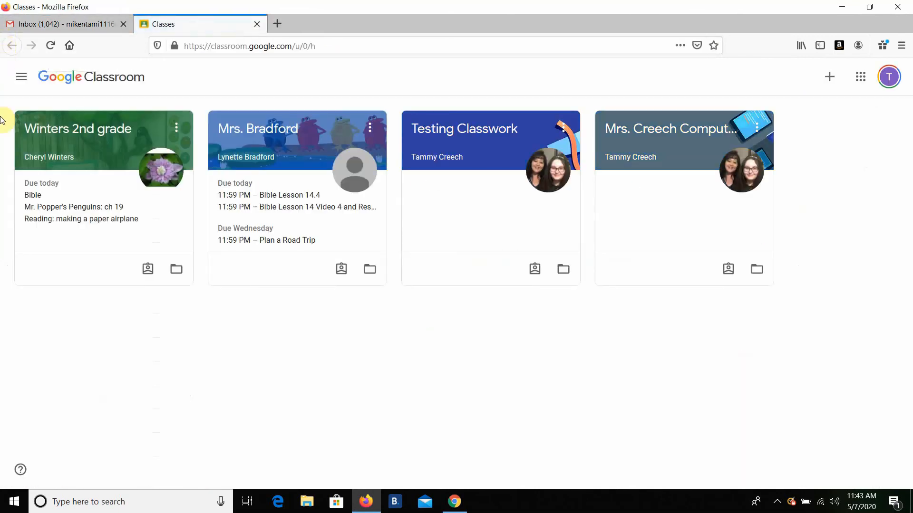
left_click(636, 133)
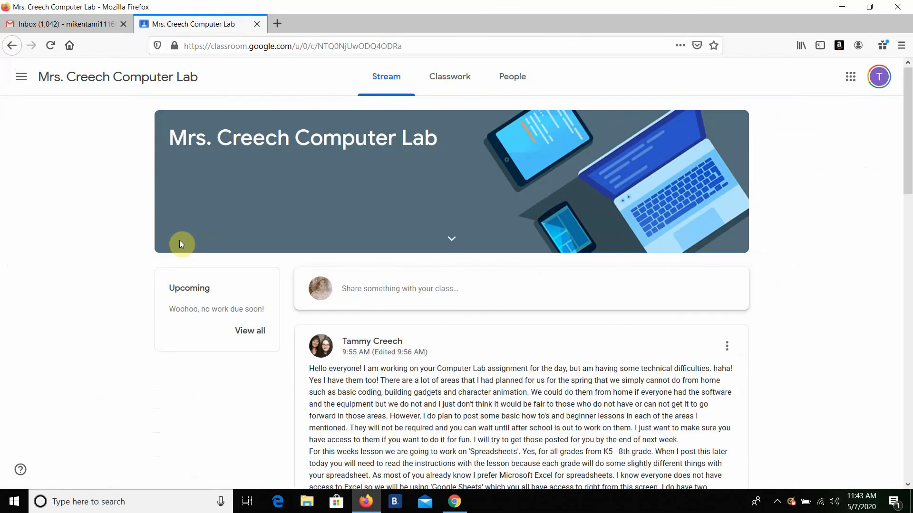
Expand the Sense-Lang Typing assignment in the class's classwork, look over its instructions and open its full assignment page.
left_click(463, 76)
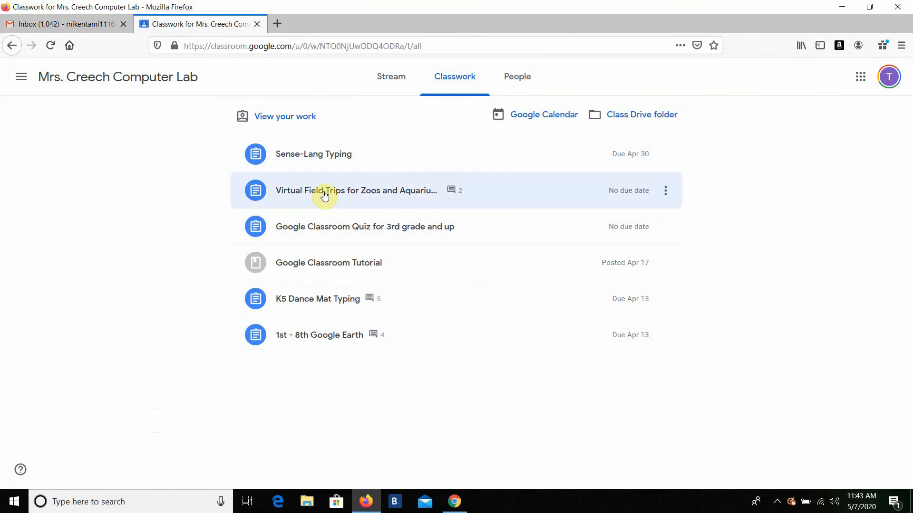
left_click(317, 163)
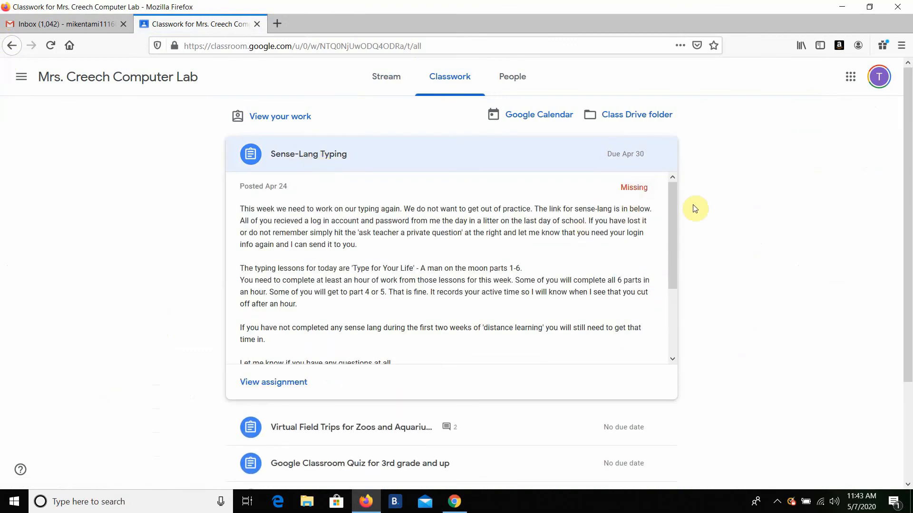
left_click_drag(674, 201, 668, 264)
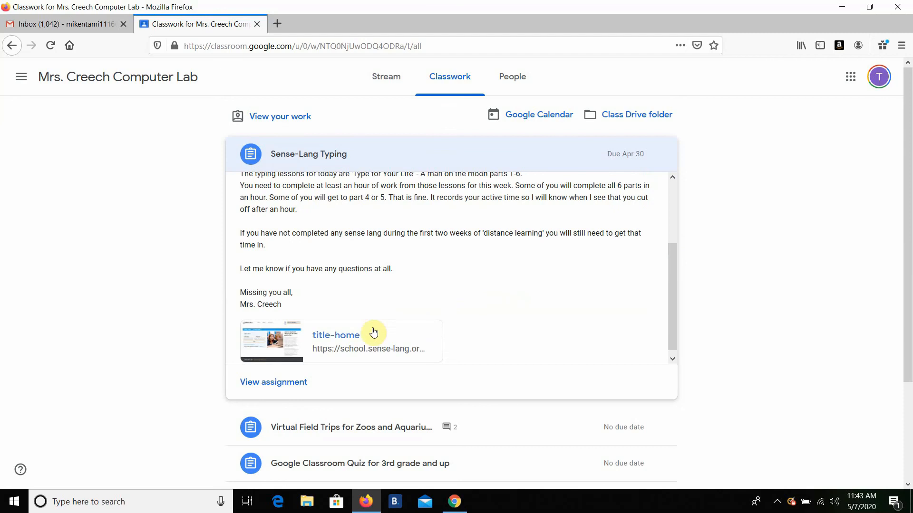
scroll(437, 209, "down", 1)
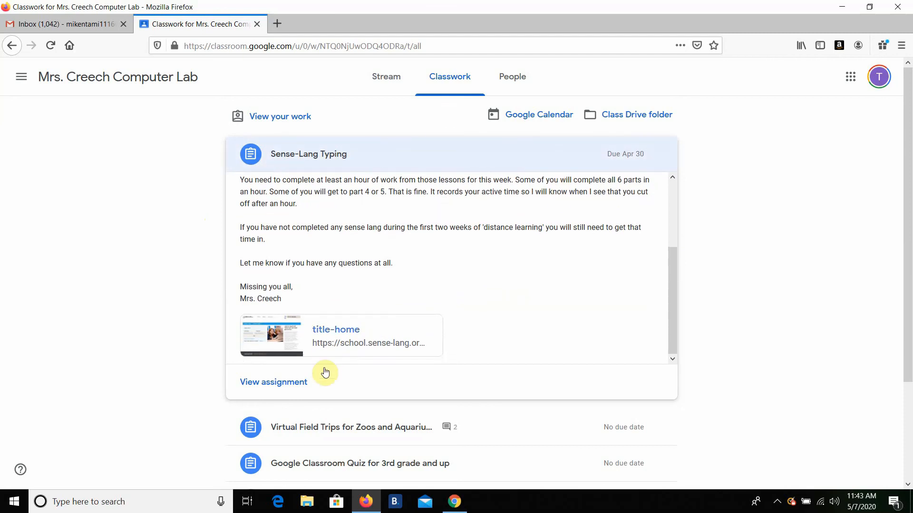
left_click(272, 383)
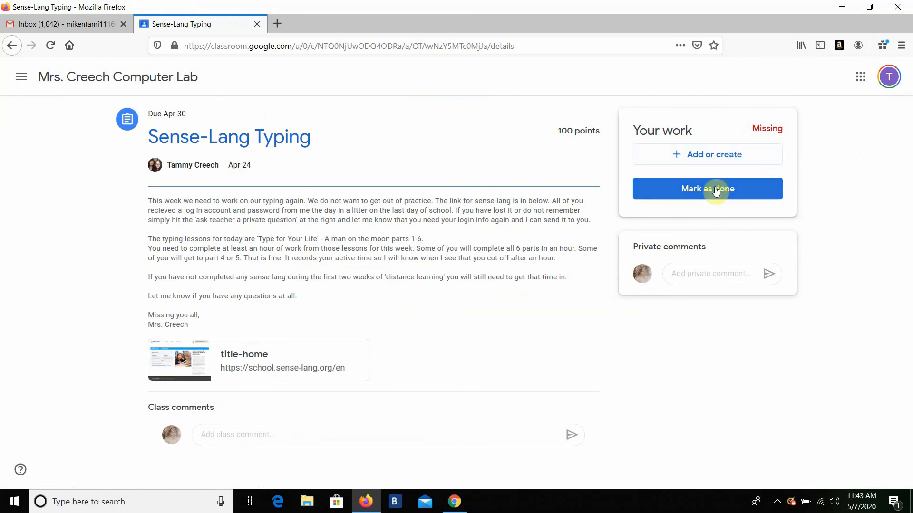
Attach the 2020 Yearbook Sales spreadsheet from the recent Google Drive files to the Sense-Lang Typing assignment and turn it in.
left_click(711, 156)
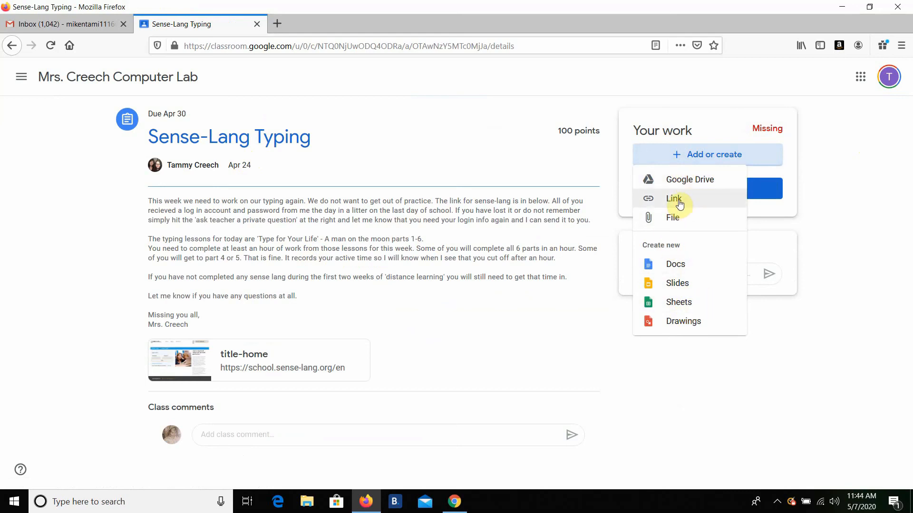
left_click(680, 179)
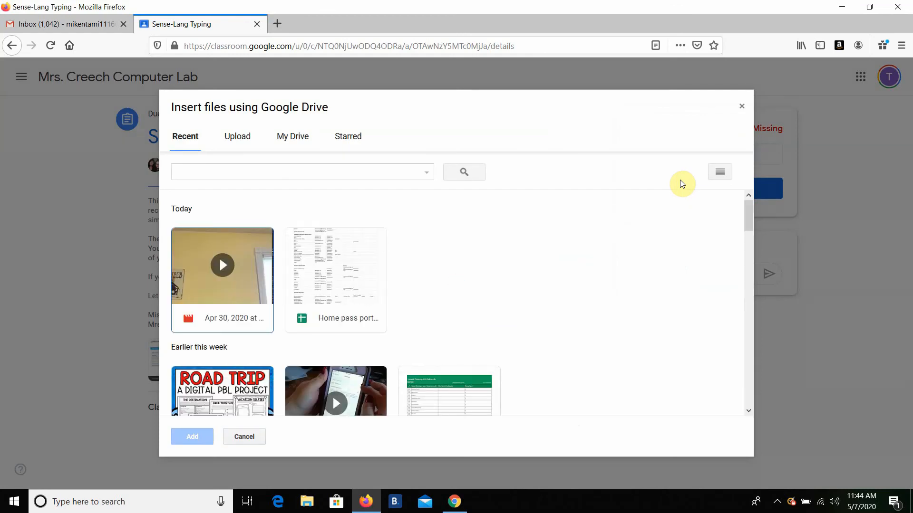
left_click(191, 137)
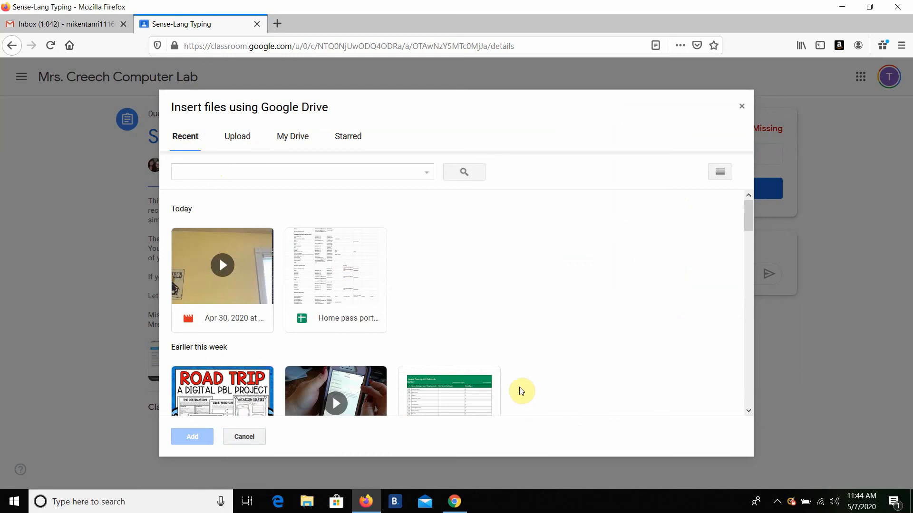
scroll(454, 258, "down", 1)
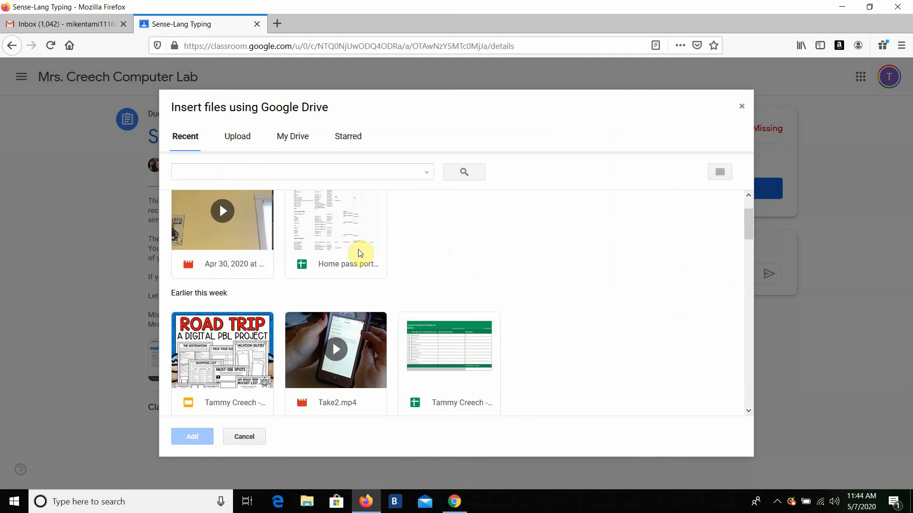
scroll(382, 285, "down", 3)
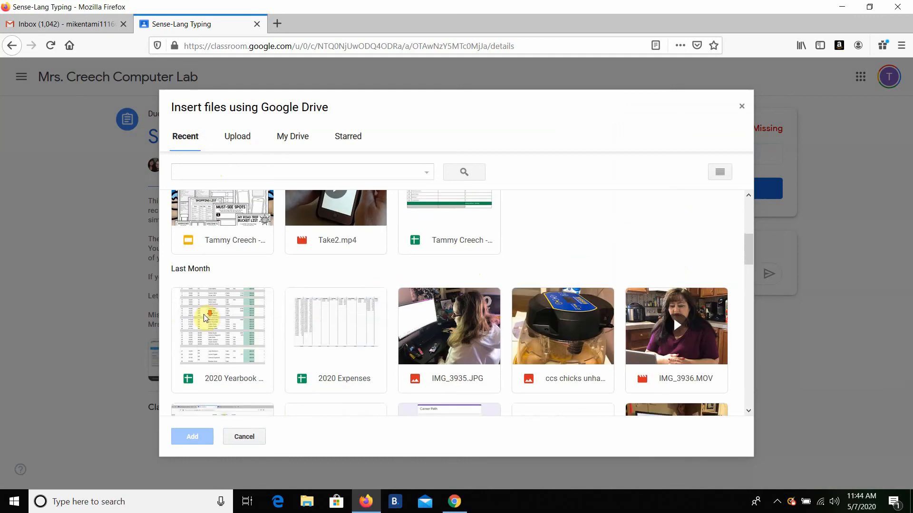
scroll(208, 315, "down", 2)
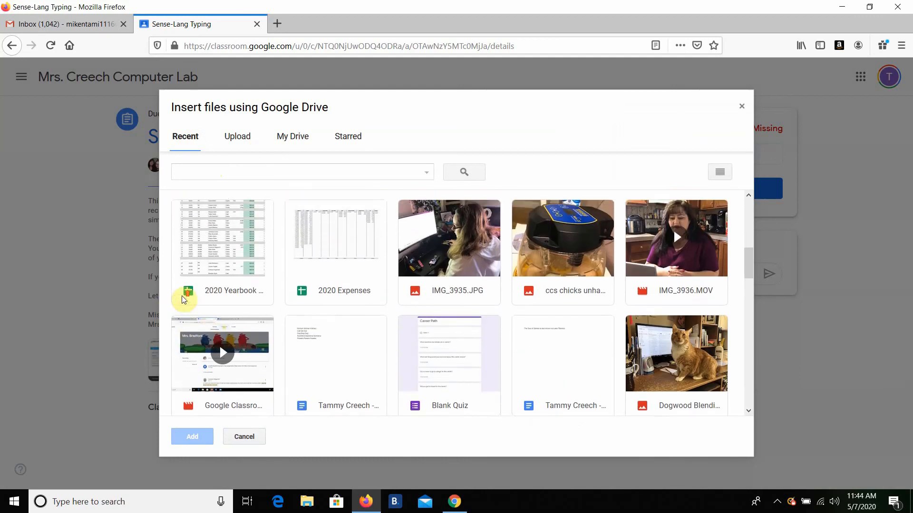
scroll(190, 289, "up", 1)
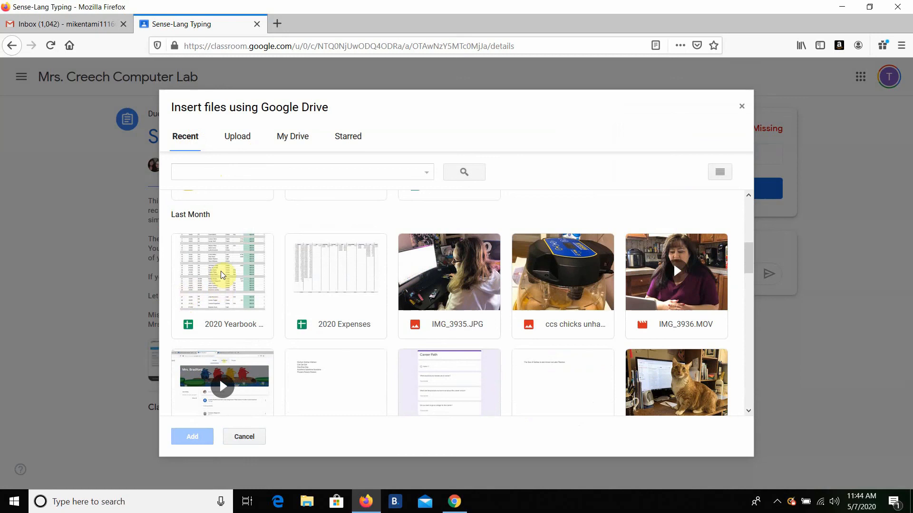
left_click(222, 275)
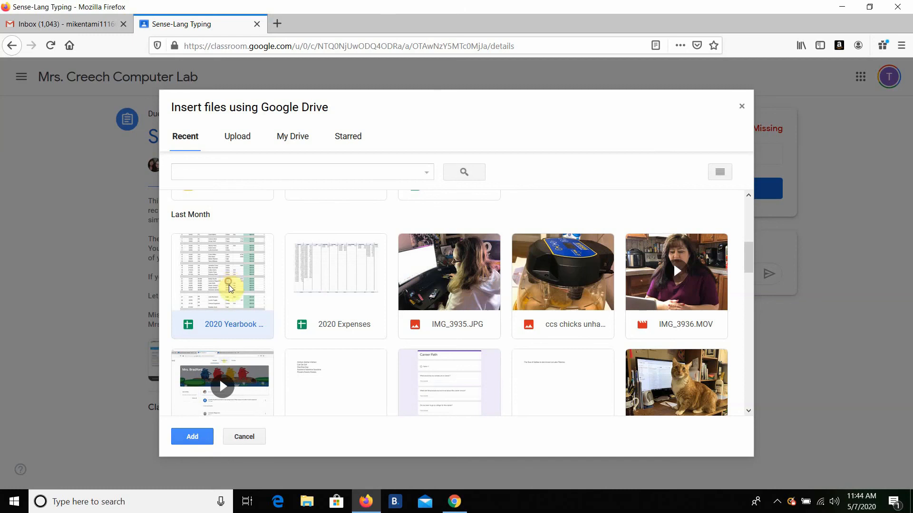
left_click(197, 435)
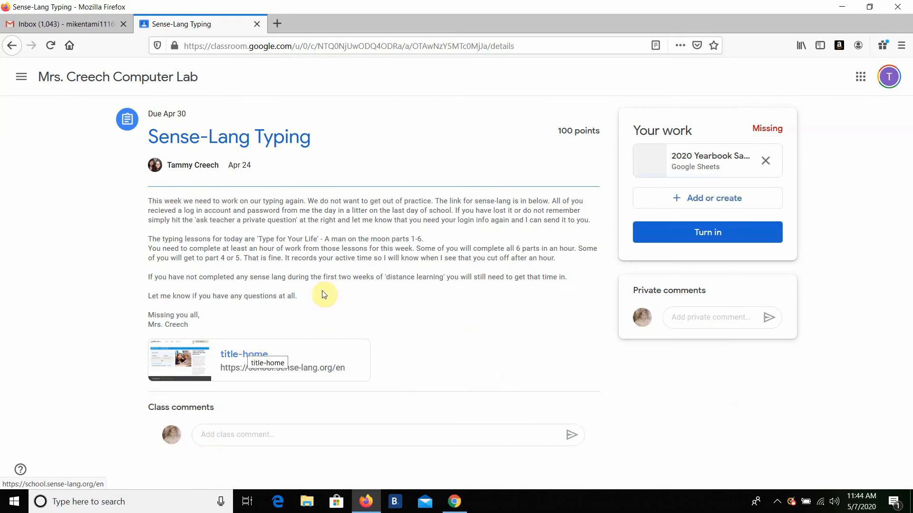
left_click(700, 232)
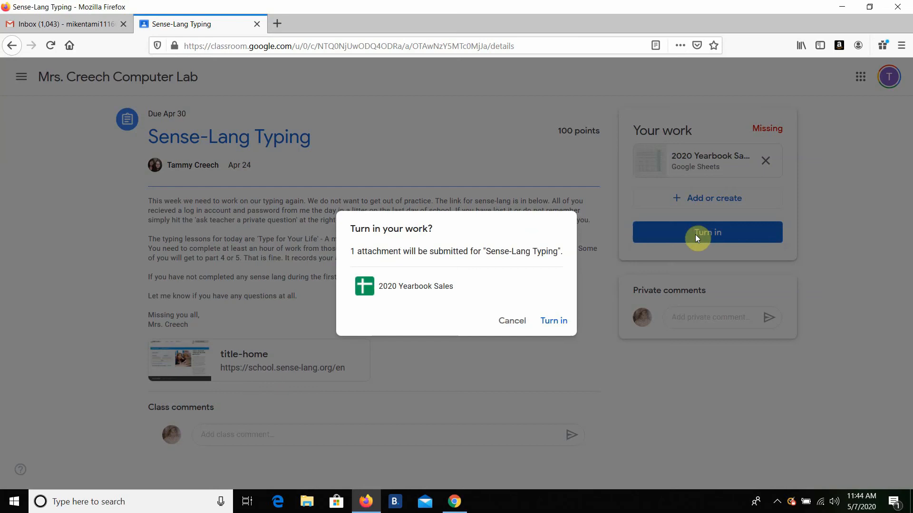
left_click(562, 322)
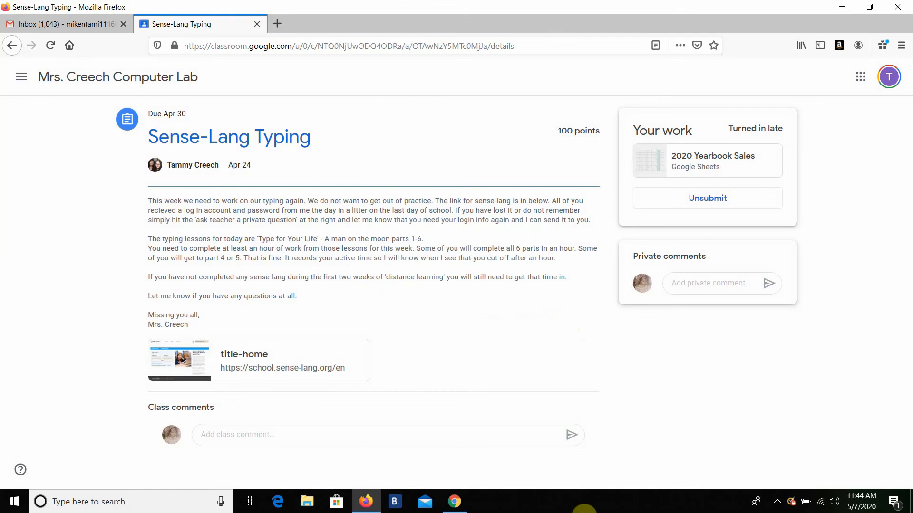
Switch to Chrome and open the "Submitted Late: Sense-Lang Typing" notification in the teacher's Gmail inbox.
left_click(453, 502)
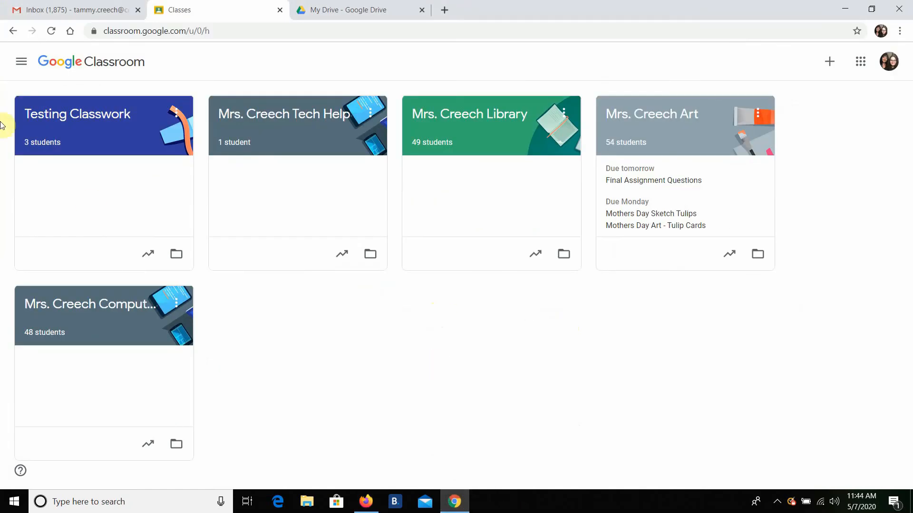
left_click(78, 8)
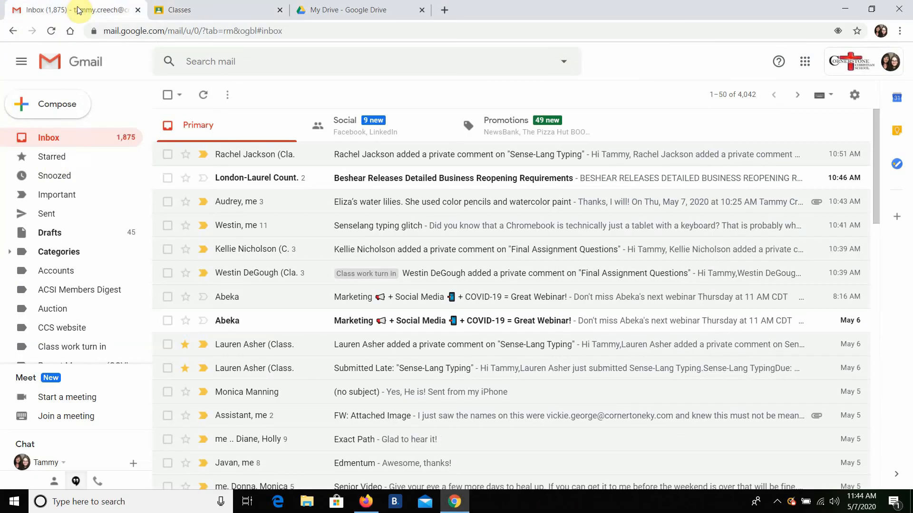
left_click(56, 144)
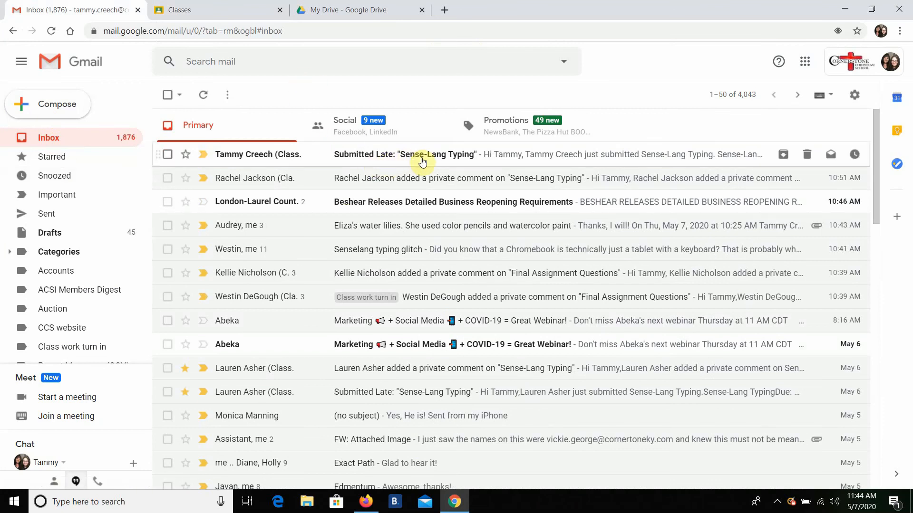
left_click(422, 161)
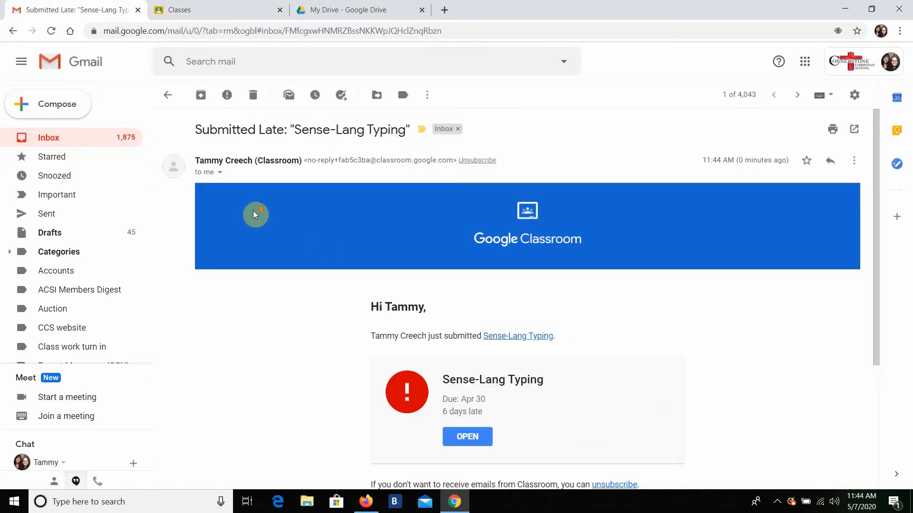
View the student's submission from the notification email, and close the Sense-Lang Typing and Classes browser tabs.
scroll(437, 321, "down", 3)
left_click(464, 318)
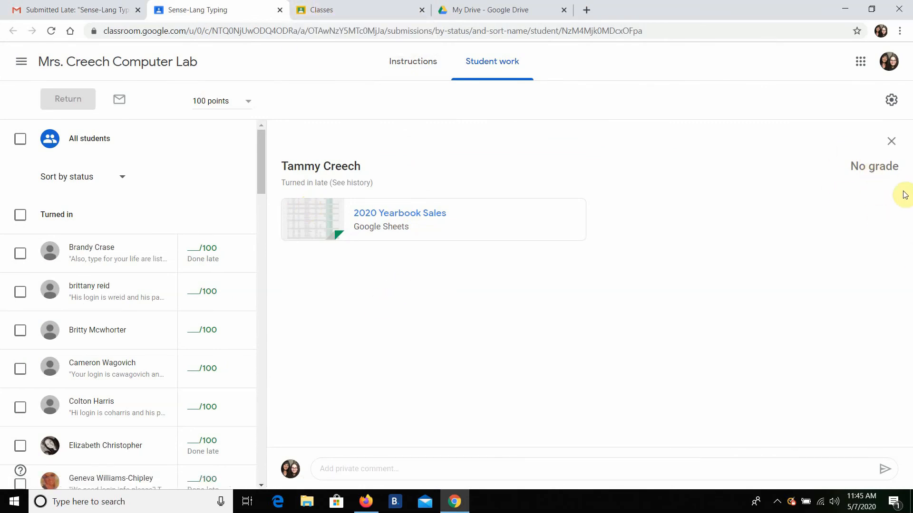
left_click(280, 9)
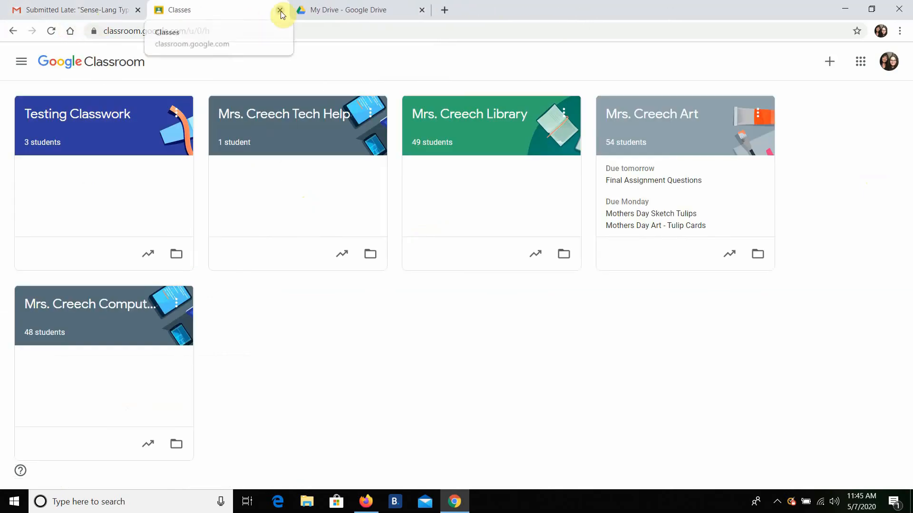
left_click(281, 11)
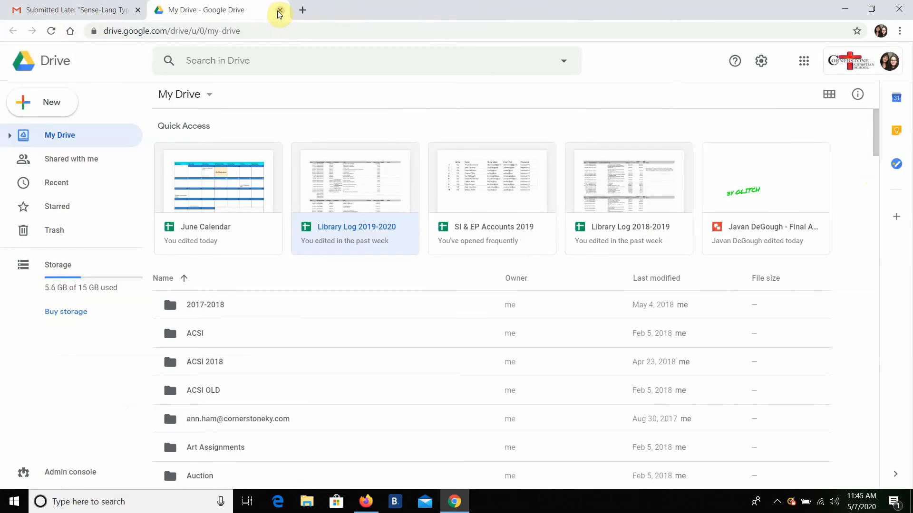